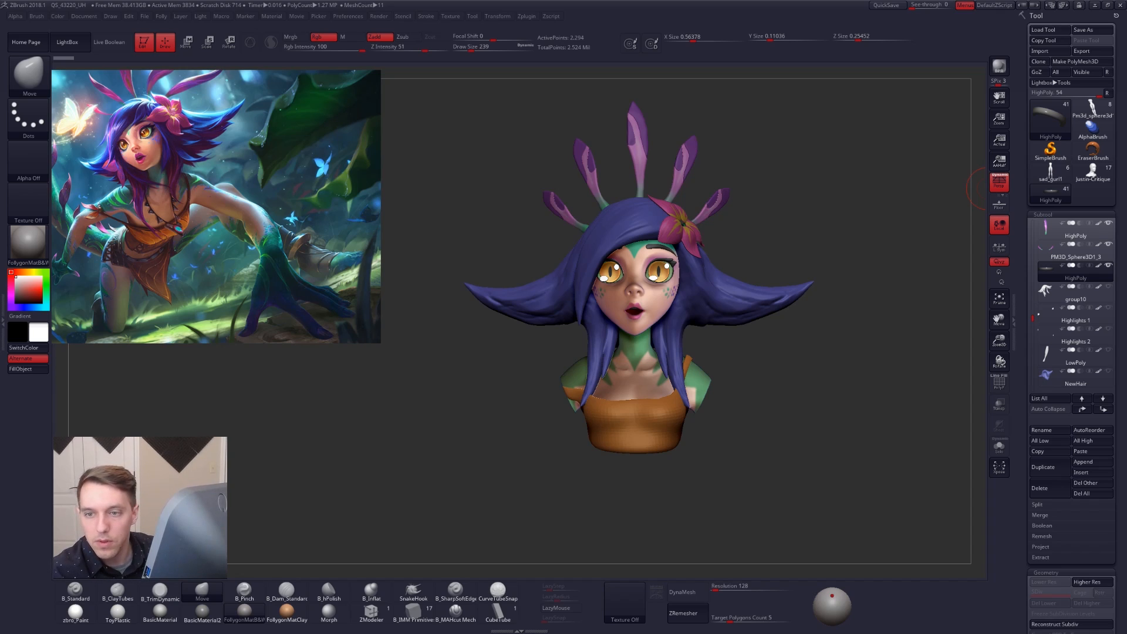
Delete the hidden leftover subtools, including group10, the hidden LowPoly meshes and Stylized_AnimeAnatomy_Prim1.
left_click(1060, 296)
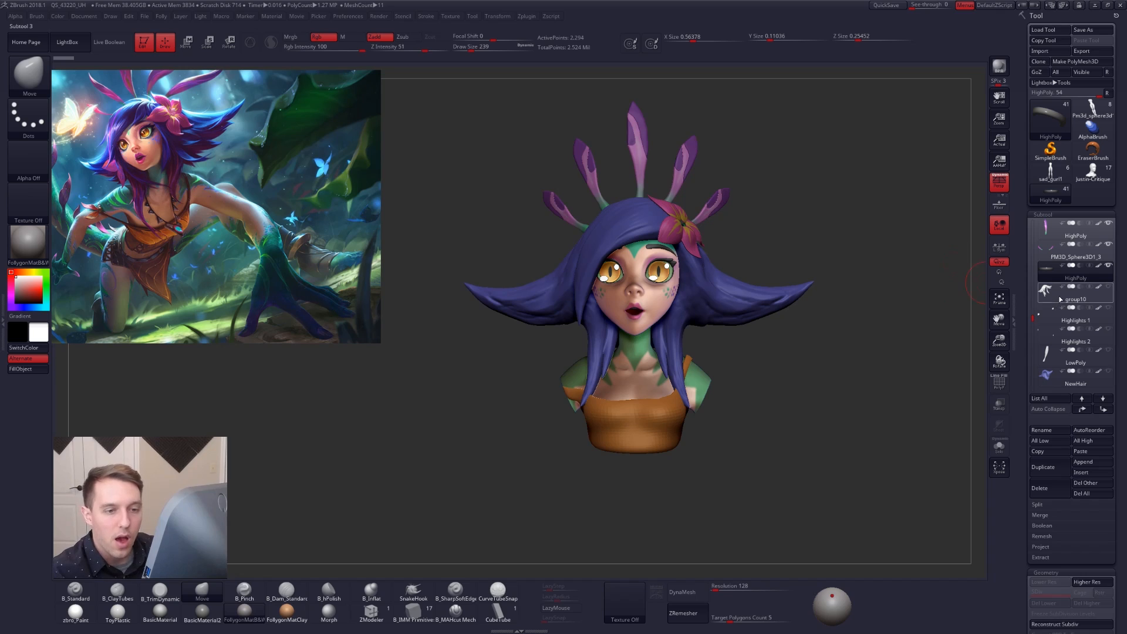
left_click(1043, 493)
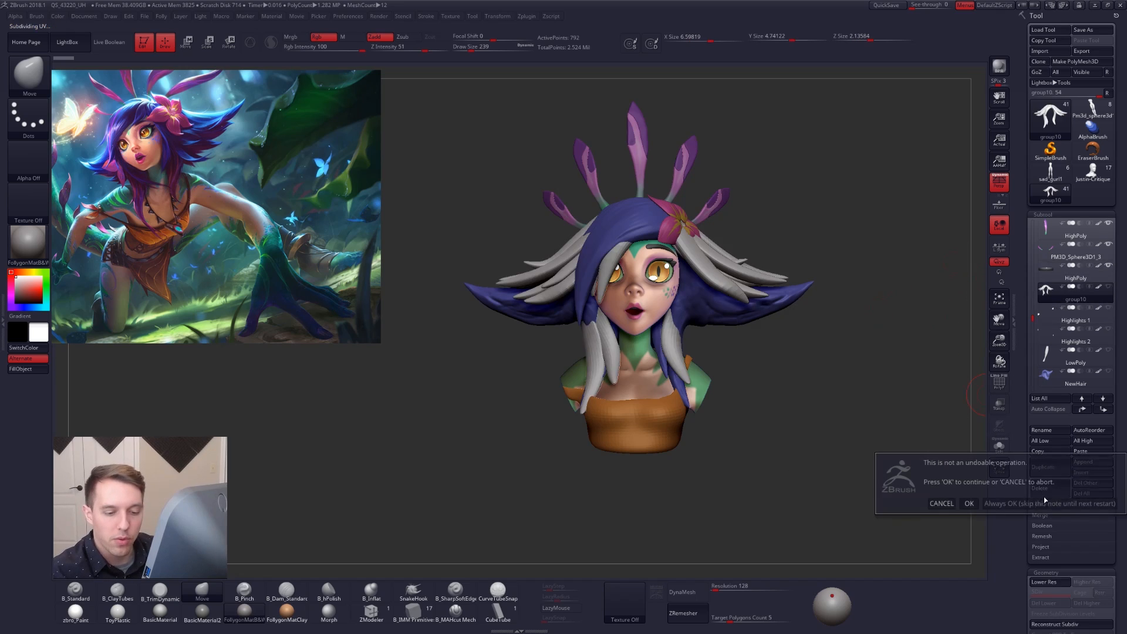
left_click(1018, 503)
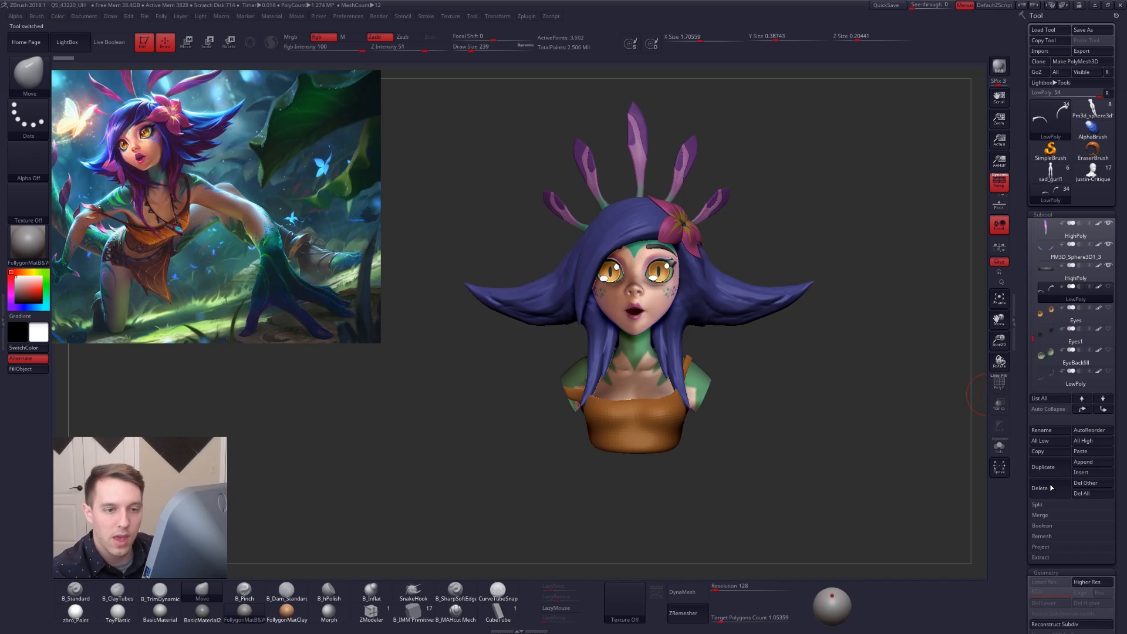
left_click(1050, 487)
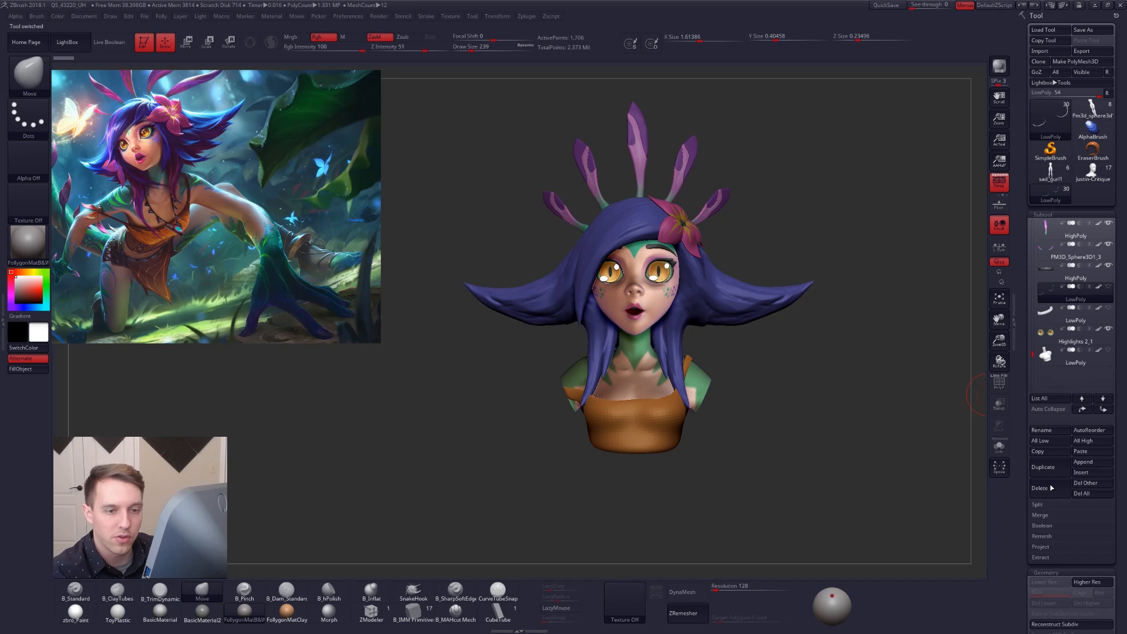
left_click(1050, 486)
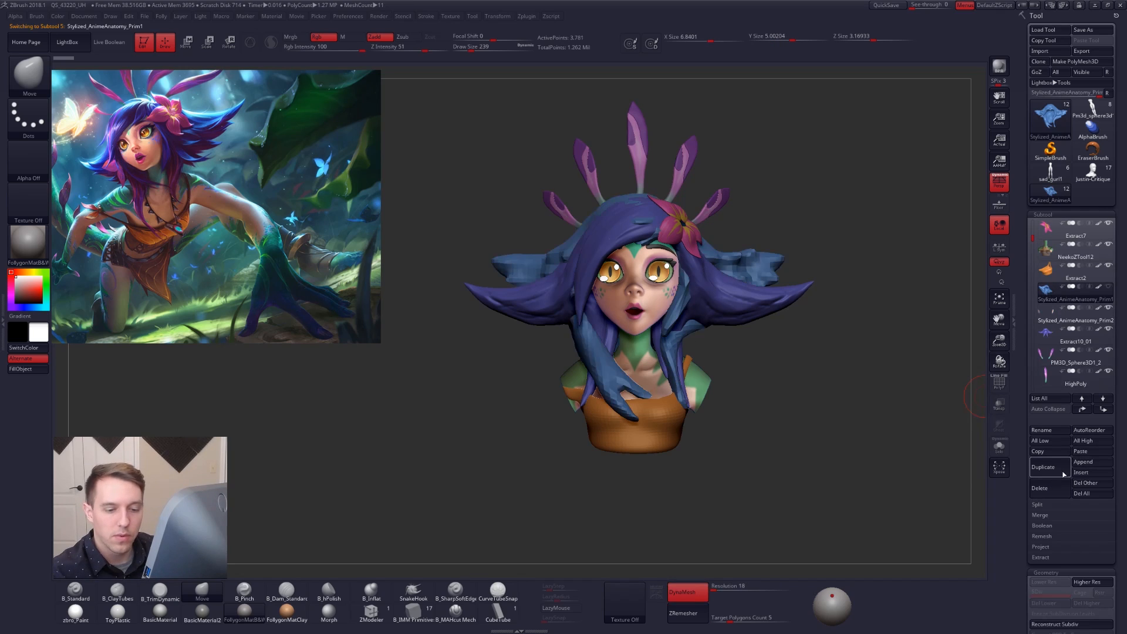
key("alt+s")
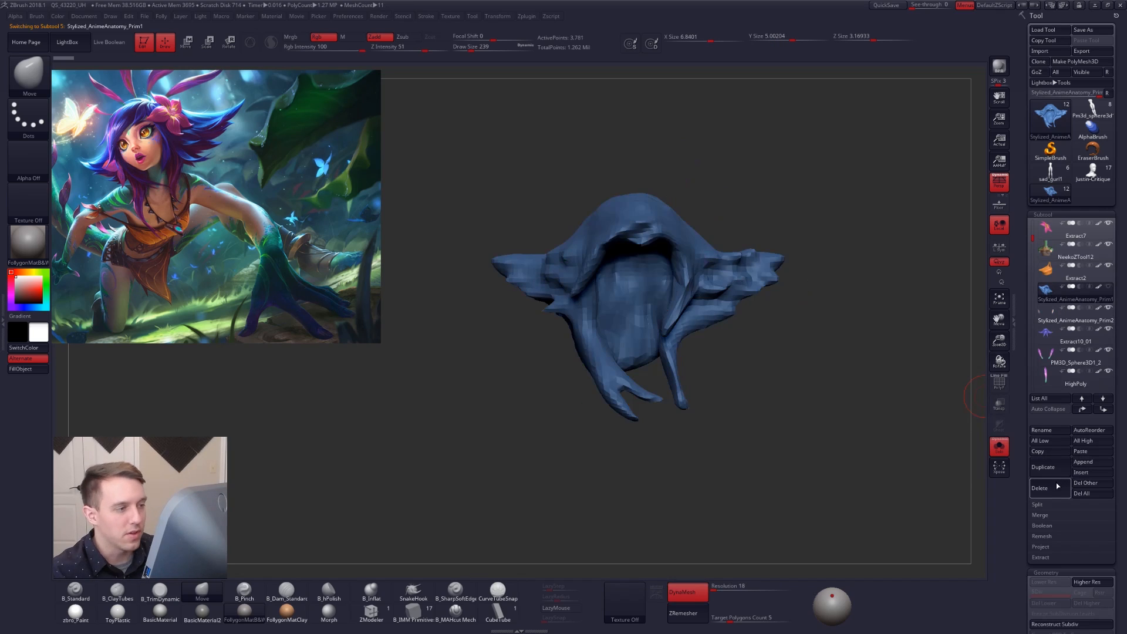
left_click(1057, 490)
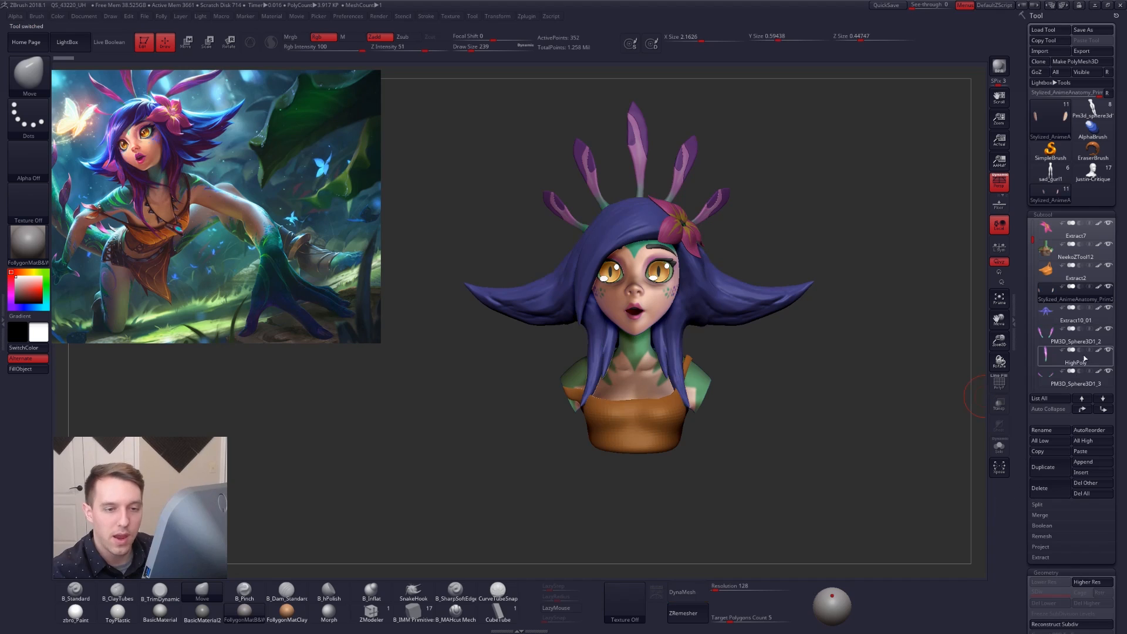
Select the WIP_Neeko_Fanart head subtool and turn off the polypaint display on all subtools of the bust.
scroll(1042, 264, "down", 4)
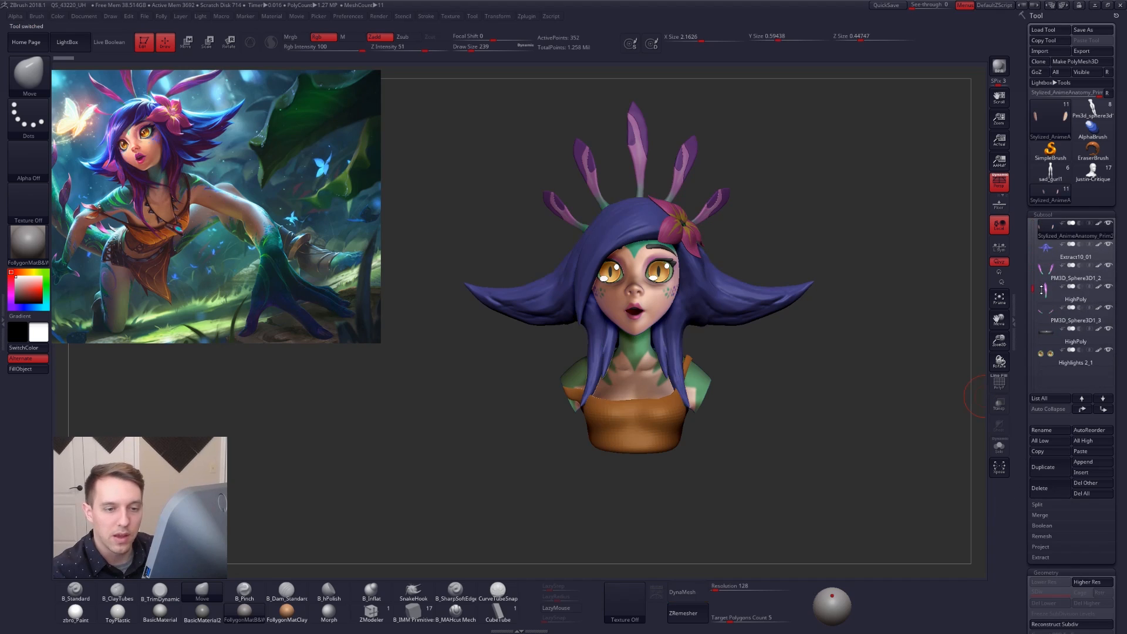
scroll(1041, 295, "up", 5)
left_click(1063, 229)
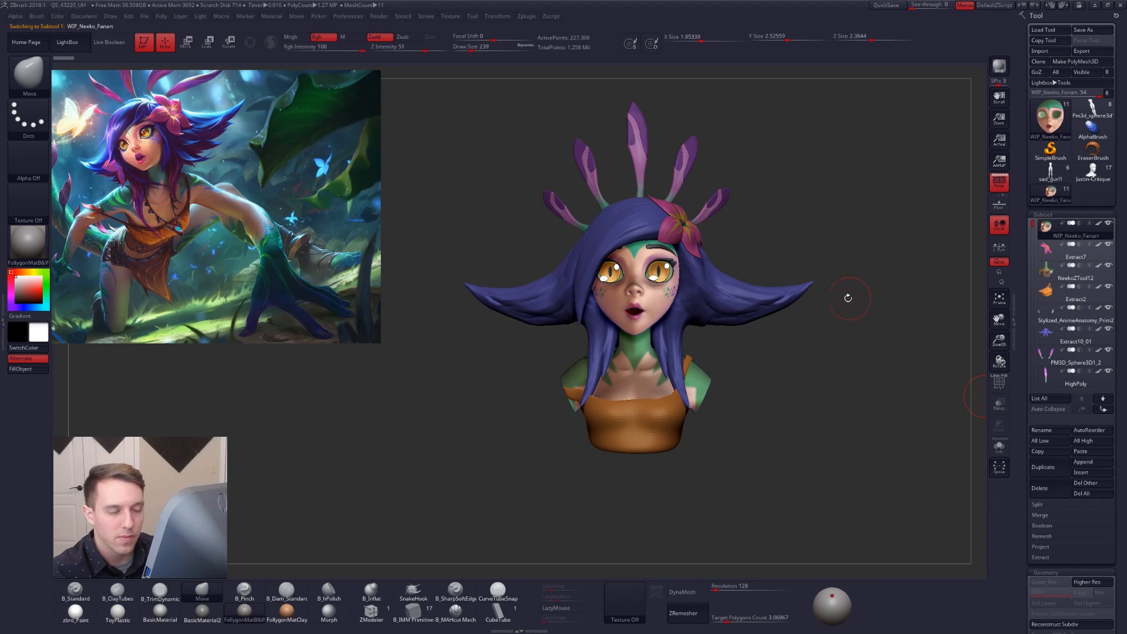
left_click_drag(820, 319, 850, 322)
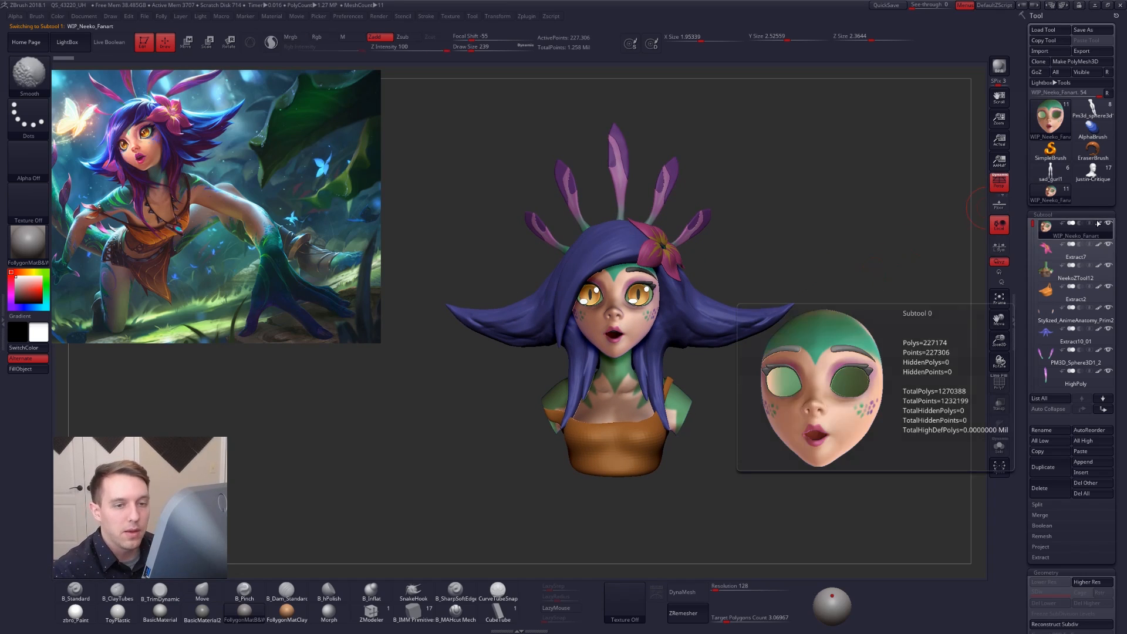
left_click(1050, 191)
Set the brush draw size to 215.
left_click_drag(819, 324, 786, 320)
right_click_drag(786, 319, 719, 327)
key("ctrl+shift+f")
left_click(747, 523, "ctrl+shift")
key("space")
left_click_drag(719, 327, 717, 326)
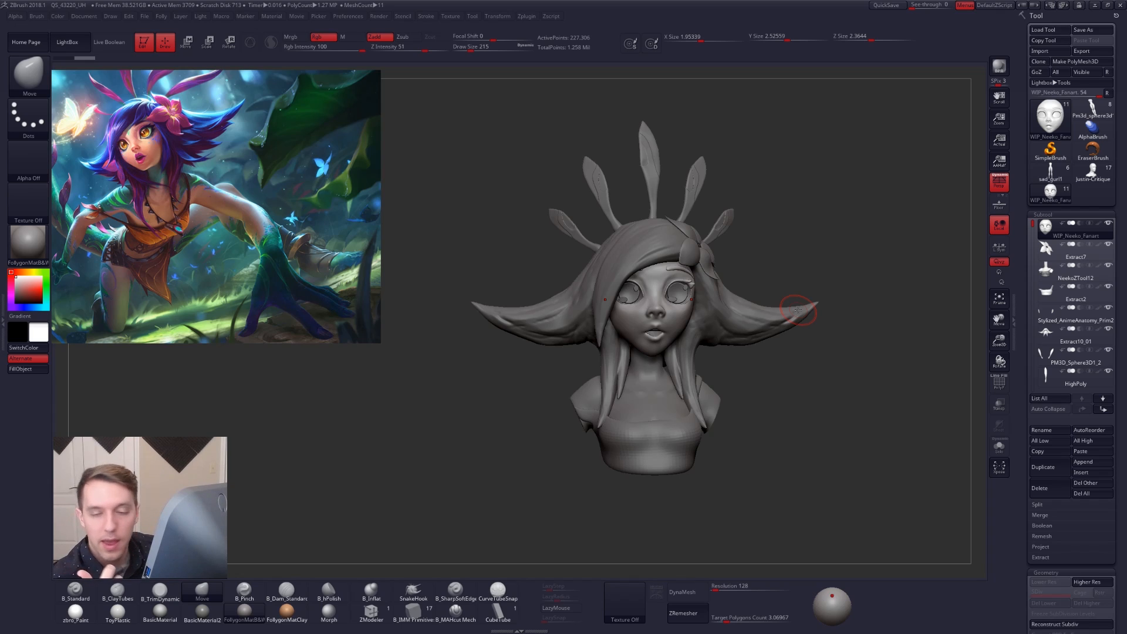
Make the hair subtool Extract10_01 active and isolate it from the rest of the bust.
left_click_drag(815, 347, 774, 375)
left_click(748, 337, "alt")
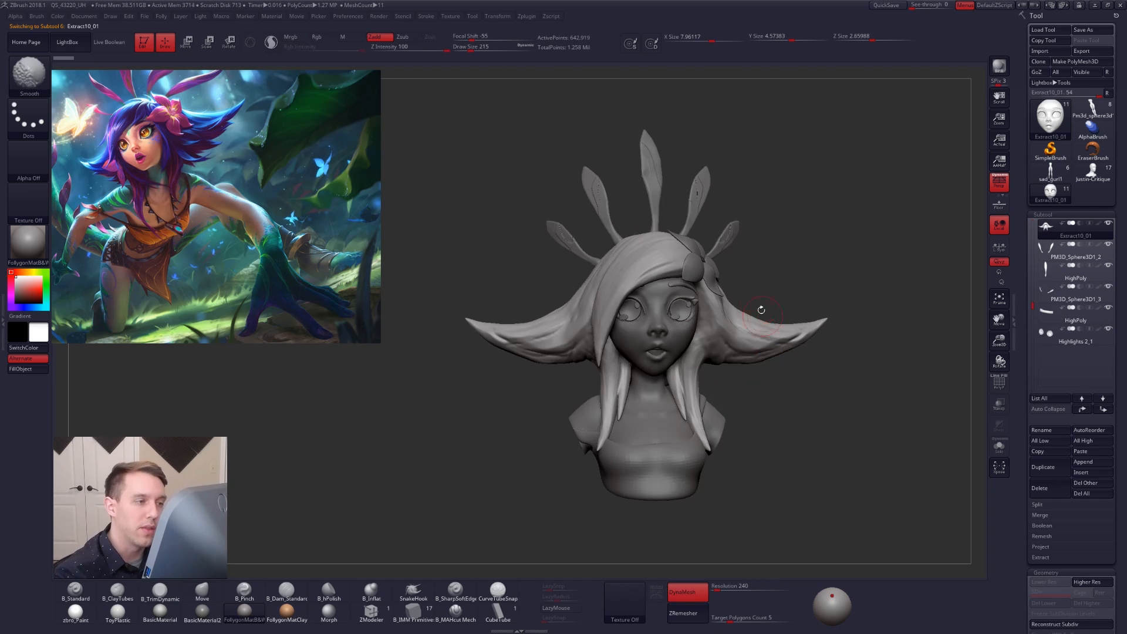
left_click_drag(748, 336, 782, 388)
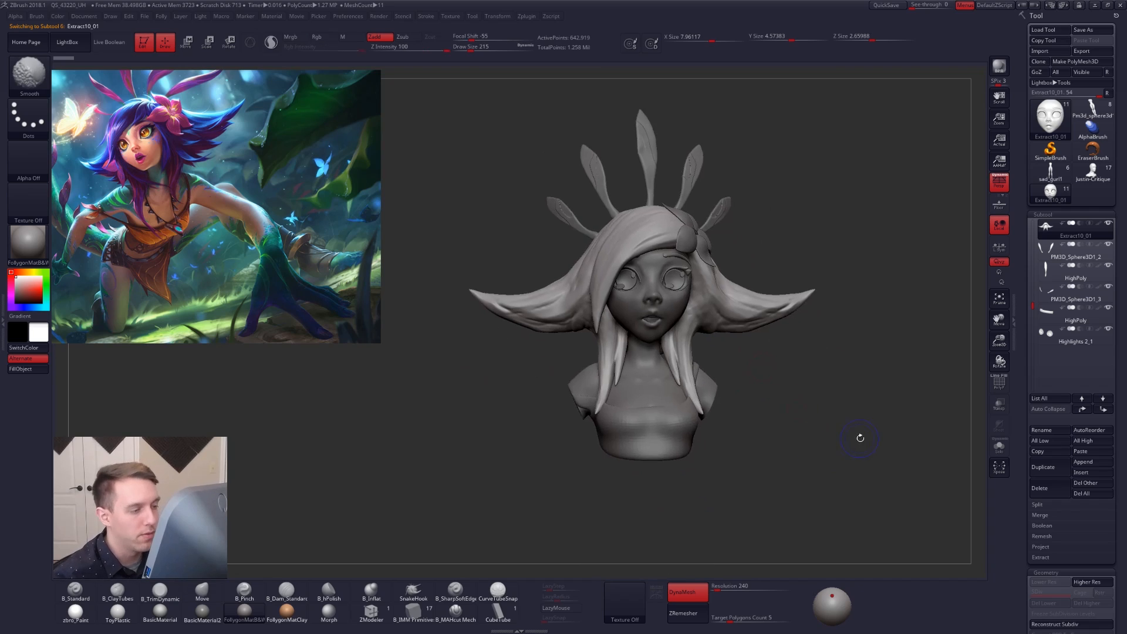
key("shift+f")
key("shift+f")
key("shift+s")
key("shift+s")
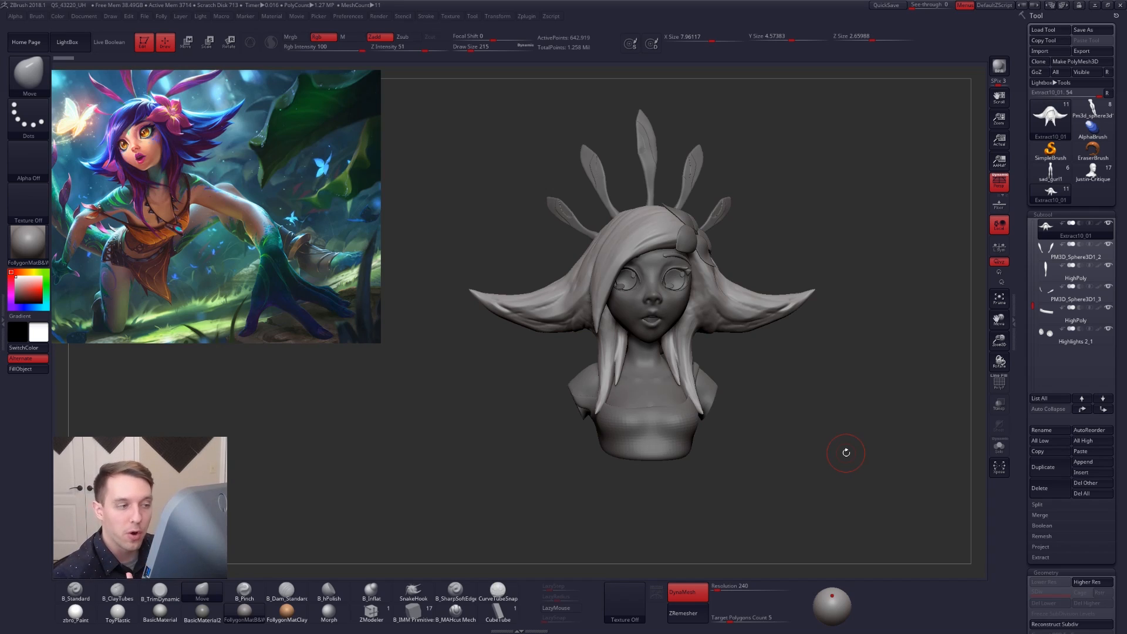
key("ctrl+shift+s")
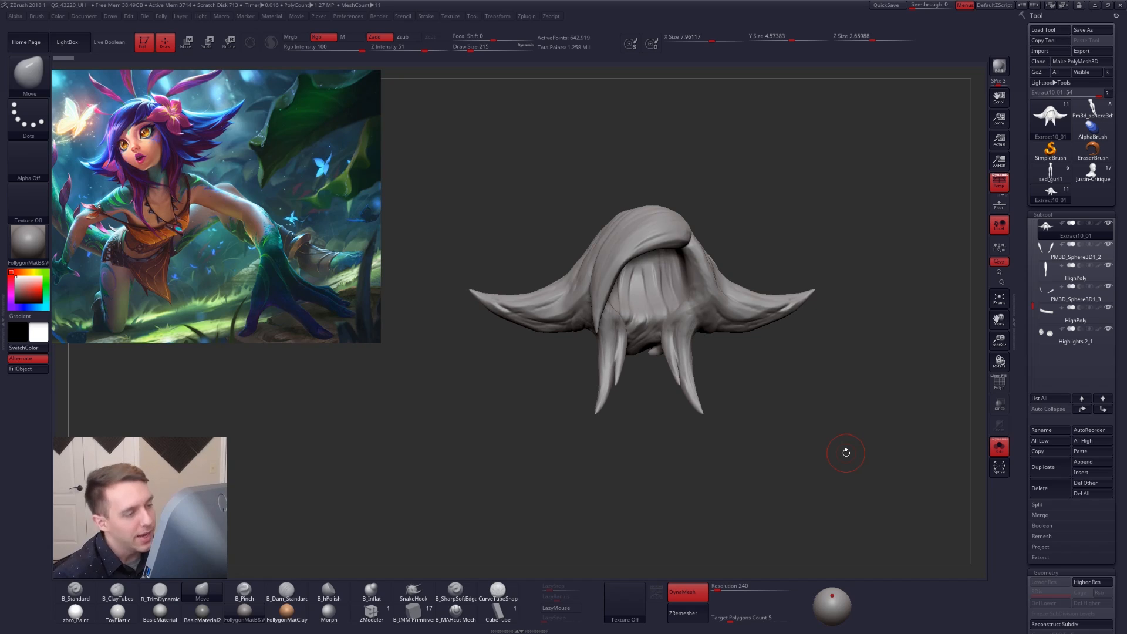
key("space")
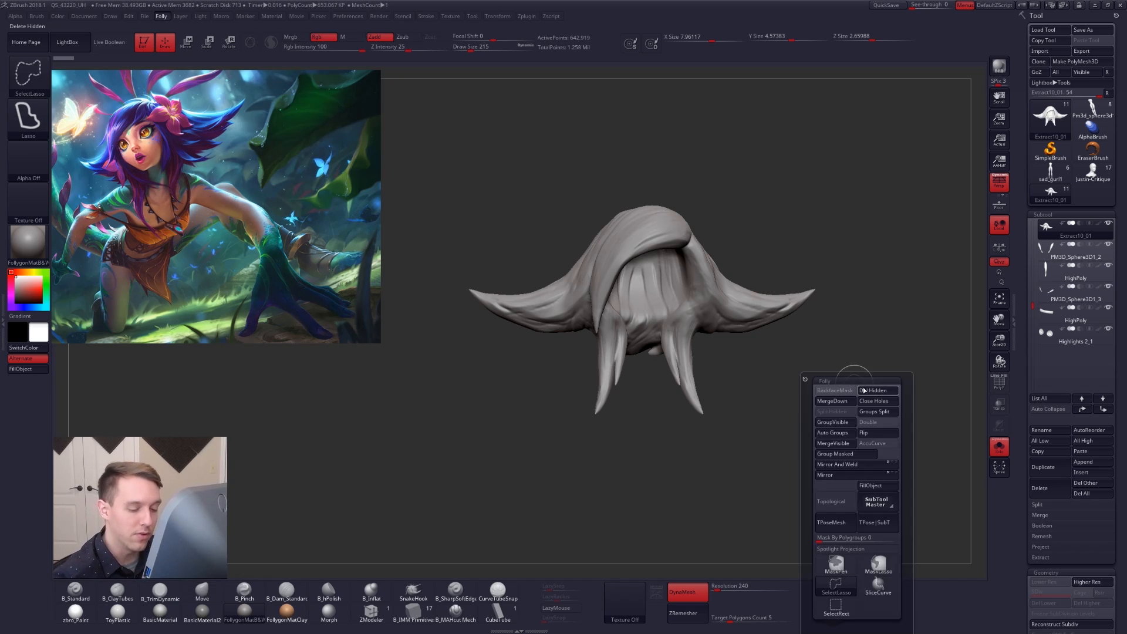
Examine the isolated hair's shape from the front, side and back, and compare it with the whole bust.
left_click_drag(660, 431, 727, 451)
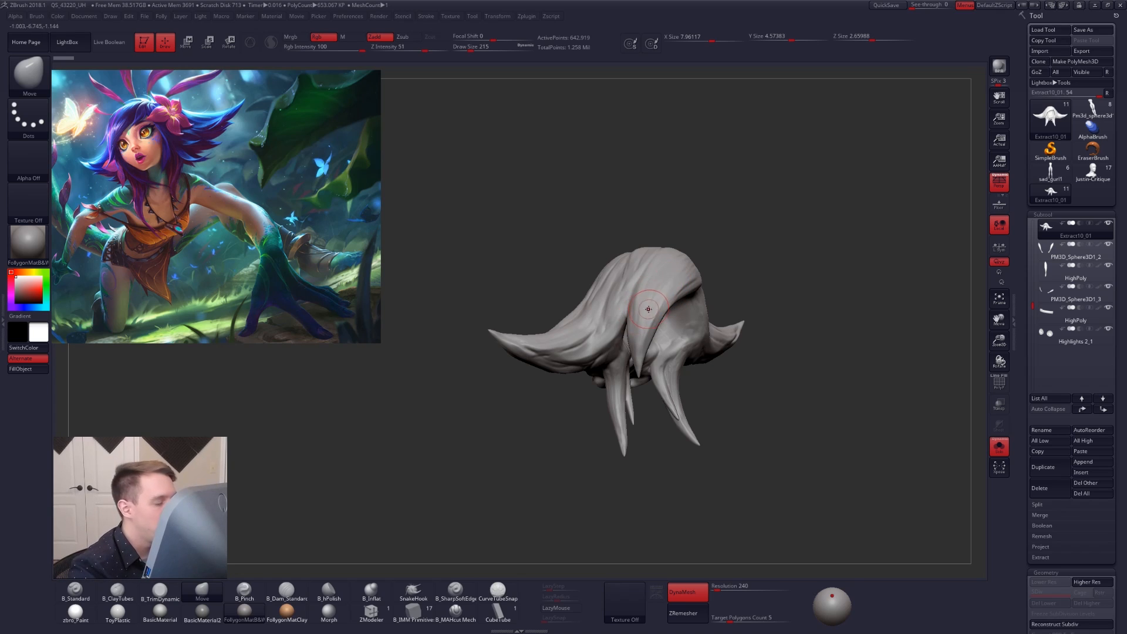
left_click_drag(816, 434, 747, 454)
key("alt+s")
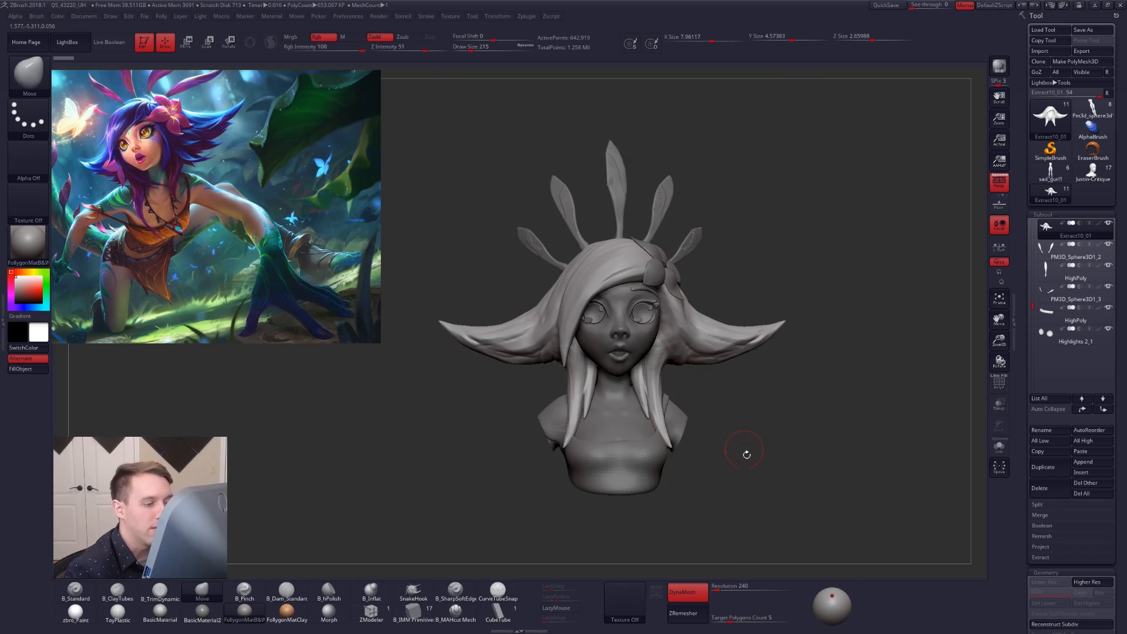
key("alt+s")
left_click_drag(706, 421, 579, 407)
right_click(580, 407)
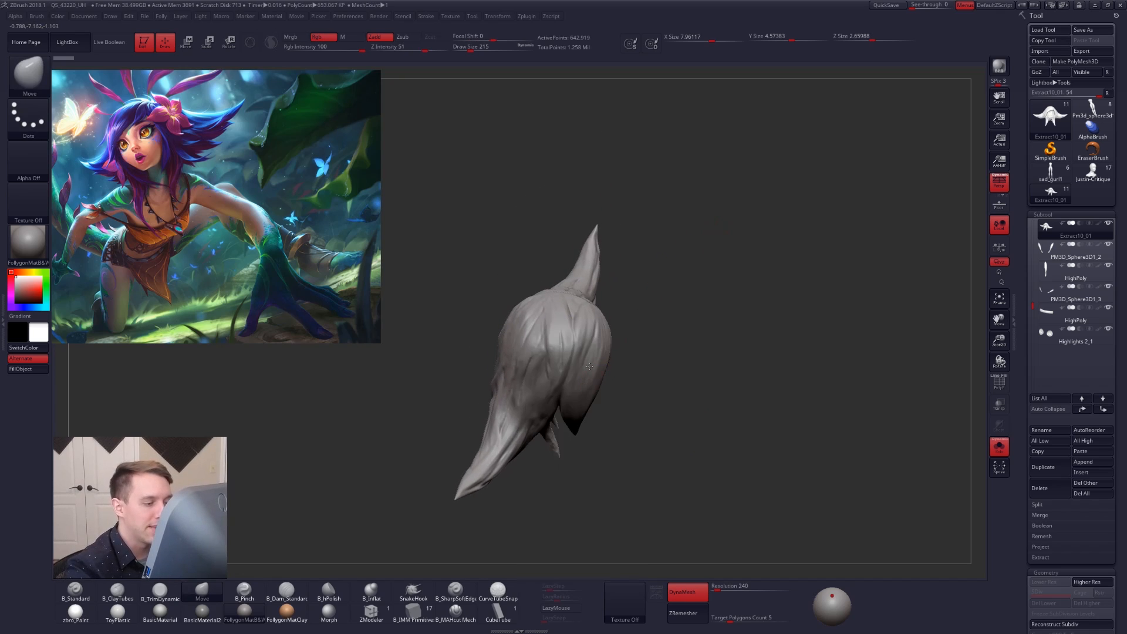
right_click_drag(587, 384, 608, 319, "alt")
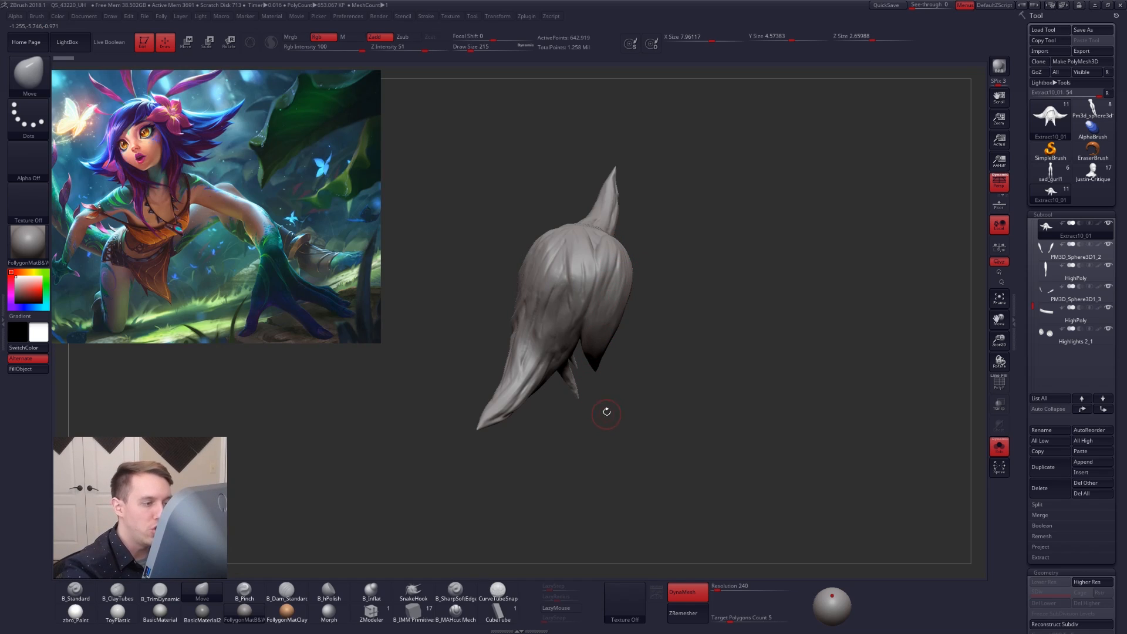
right_click_drag(607, 411, 619, 386)
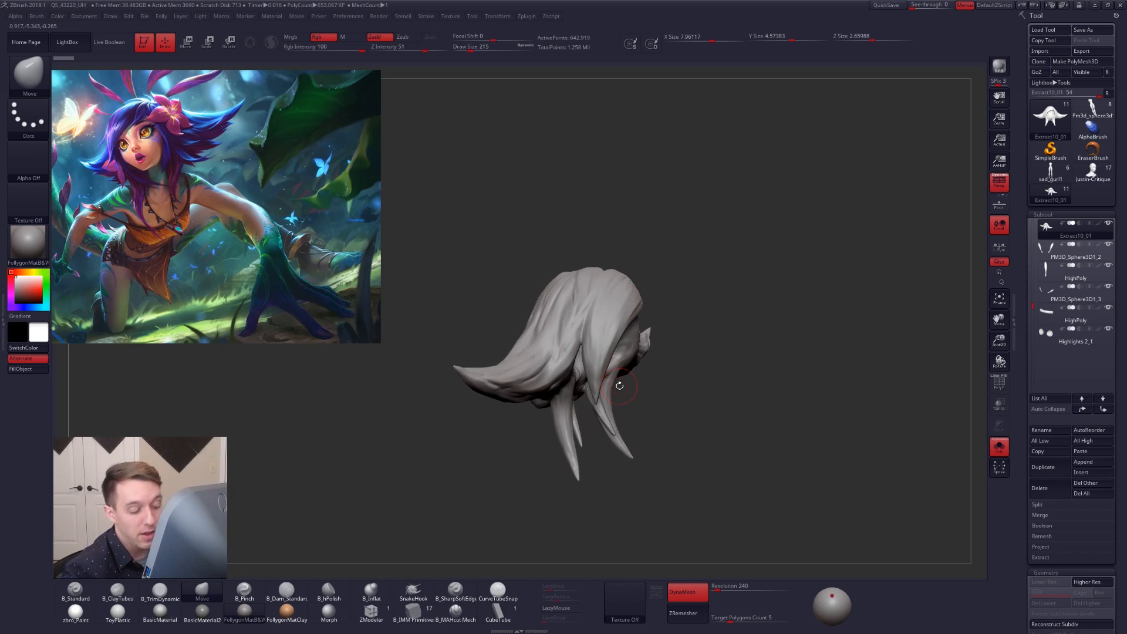
Choose the CurveTubeSnap brush, try a tube strand down the side of the hair and undo it, keeping polypaint off.
left_click(499, 592)
mouse_move(610, 295)
right_mouse_down()
mouse_move(601, 330)
mouse_move(610, 342)
right_mouse_up()
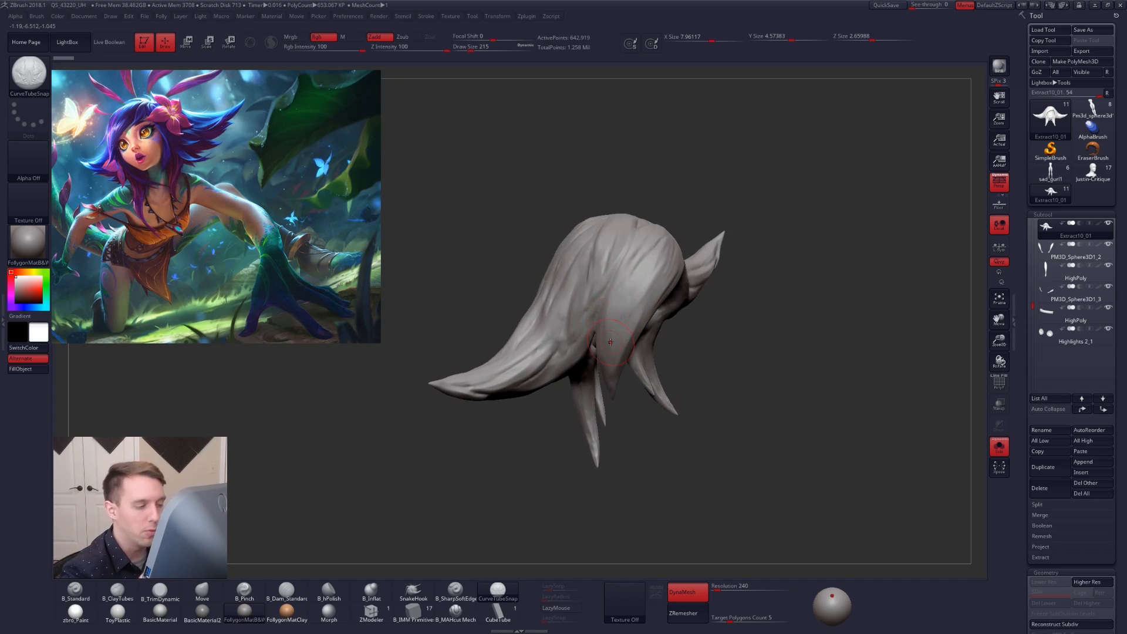
mouse_move(638, 233)
left_mouse_down()
mouse_move(656, 235)
mouse_move(625, 302)
mouse_move(613, 375)
left_mouse_up()
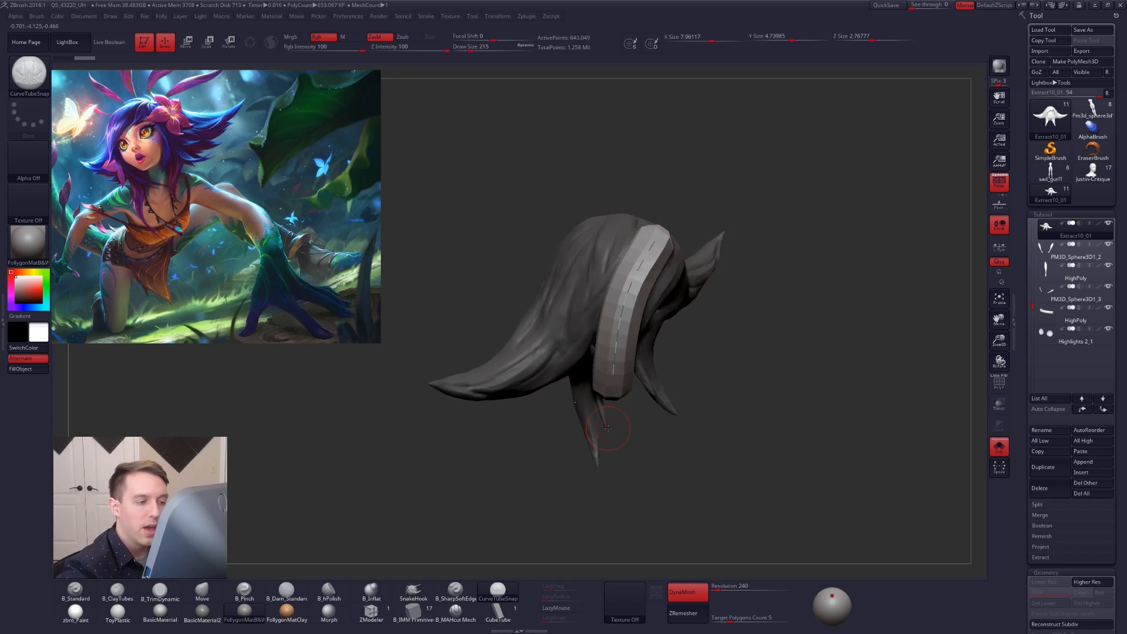
right_click_drag(608, 426, 812, 475)
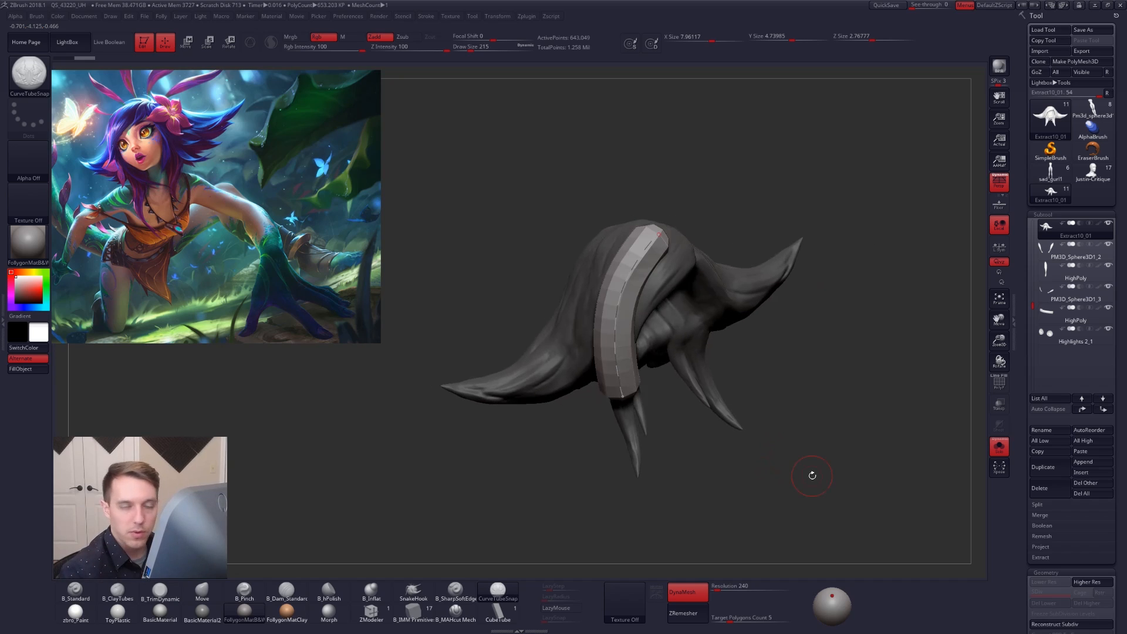
key("ctrl+z")
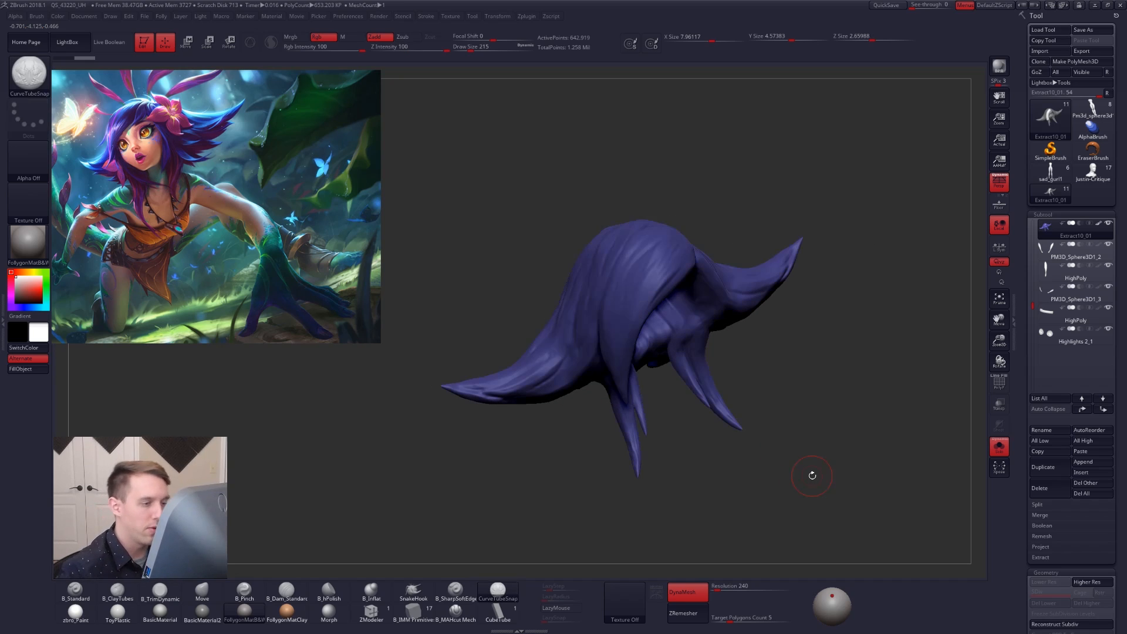
left_click(1101, 223)
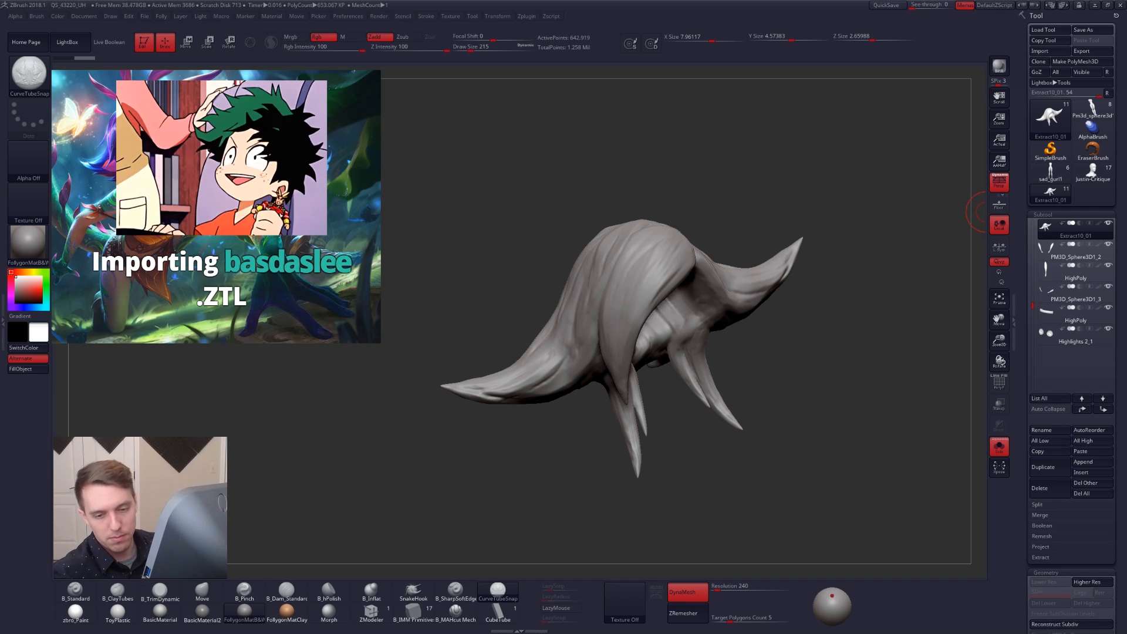
Open the Curve Falloff graph in the stroke's curve modifiers and try a tube strand on the hair, then undo it.
left_click(3, 305)
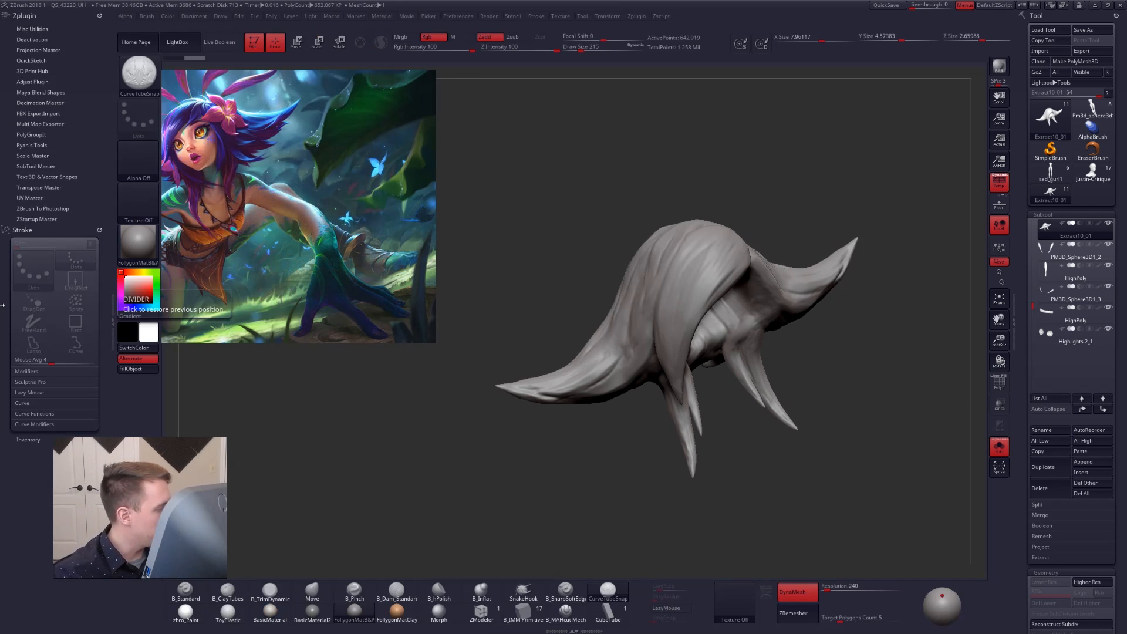
left_click(44, 404)
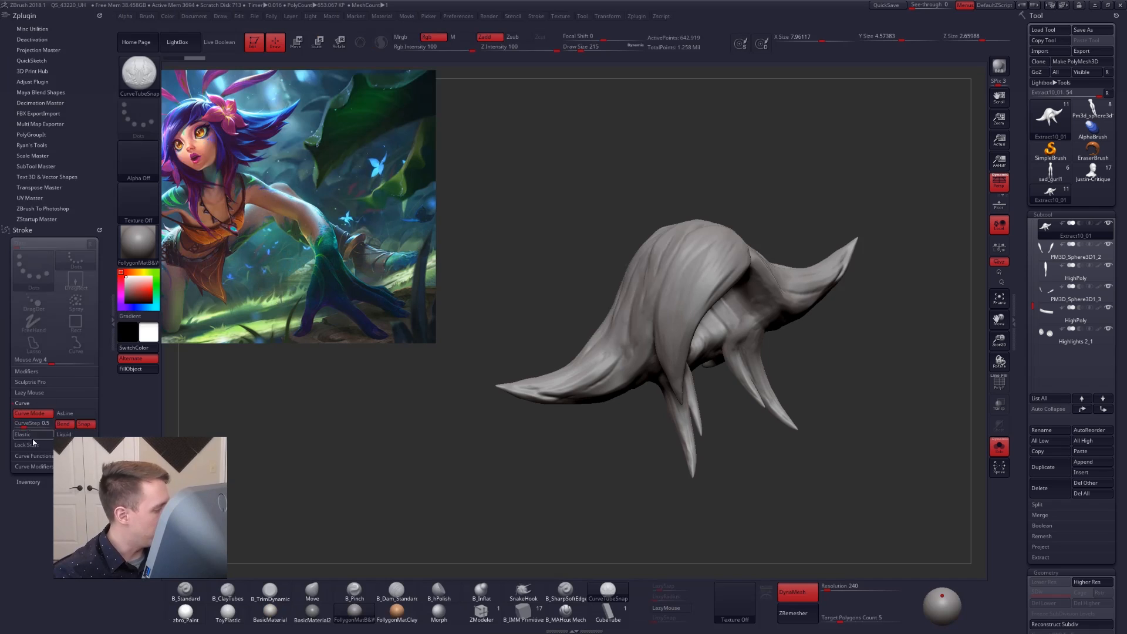
left_click(45, 467)
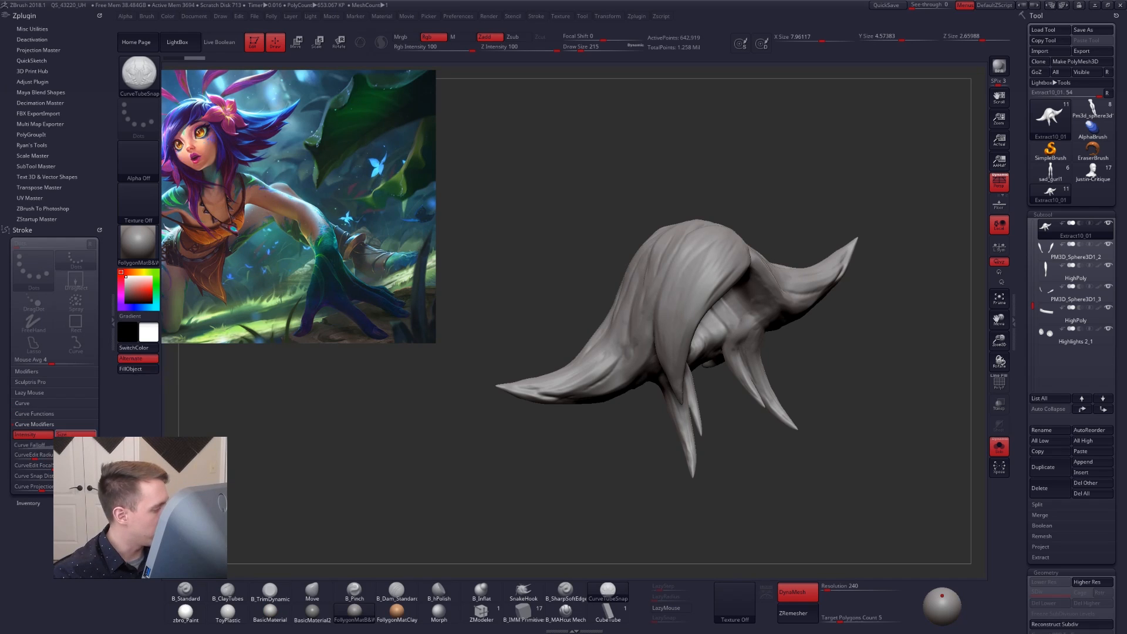
left_click(30, 445)
left_click_drag(718, 246, 667, 341)
key("ctrl+z")
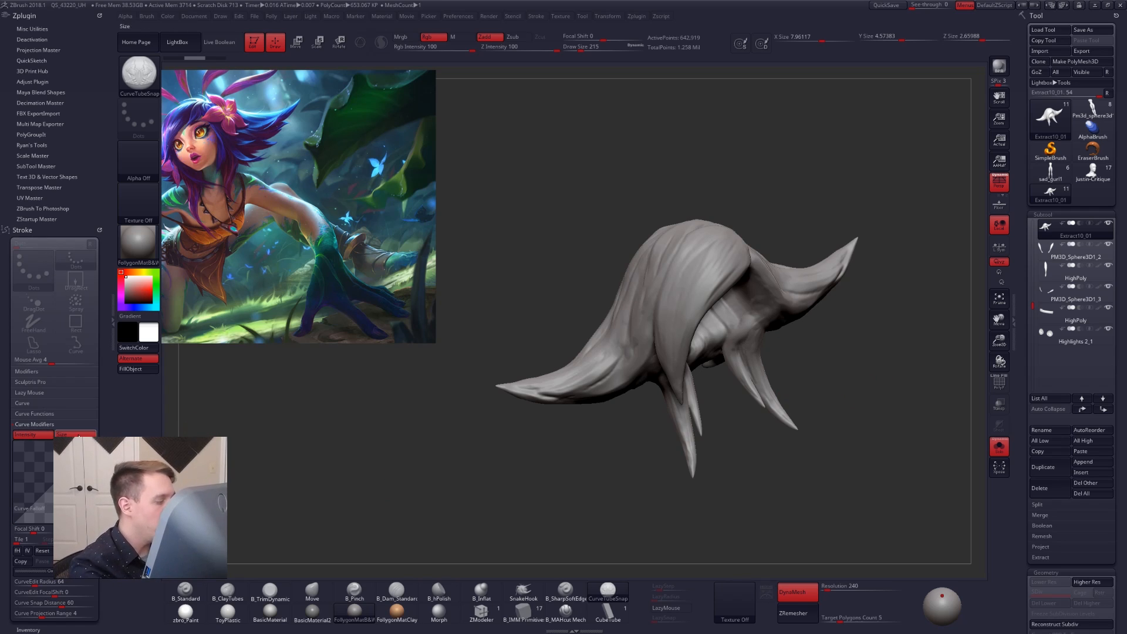
Adjust the Curve Falloff graph used by the curve's Size modifier.
left_click(75, 433)
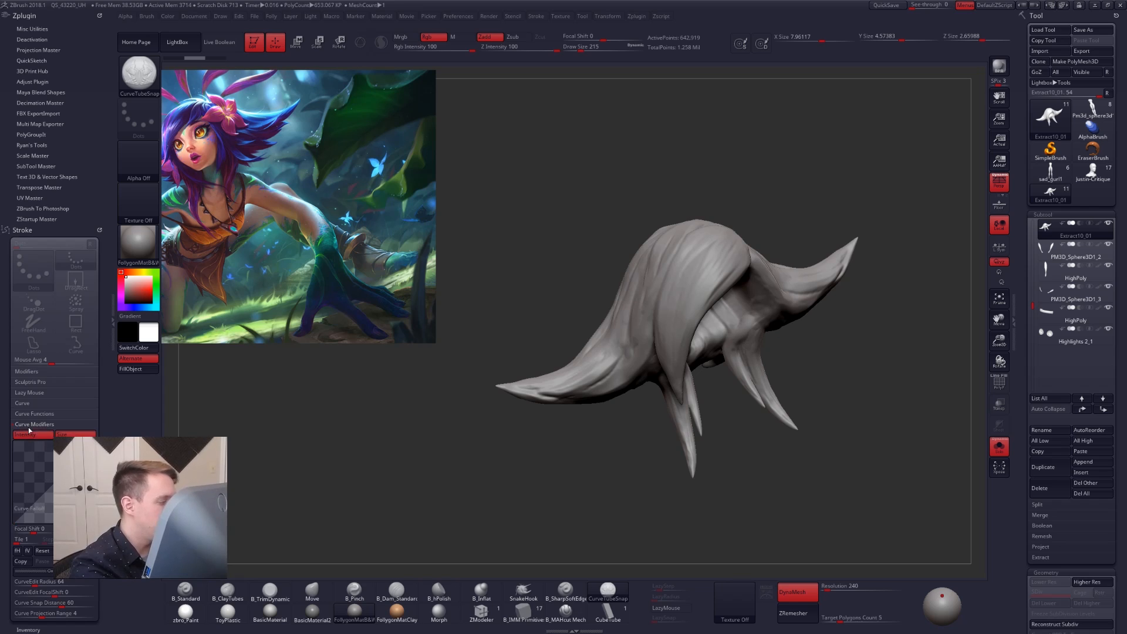
left_click_drag(16, 522, 19, 435)
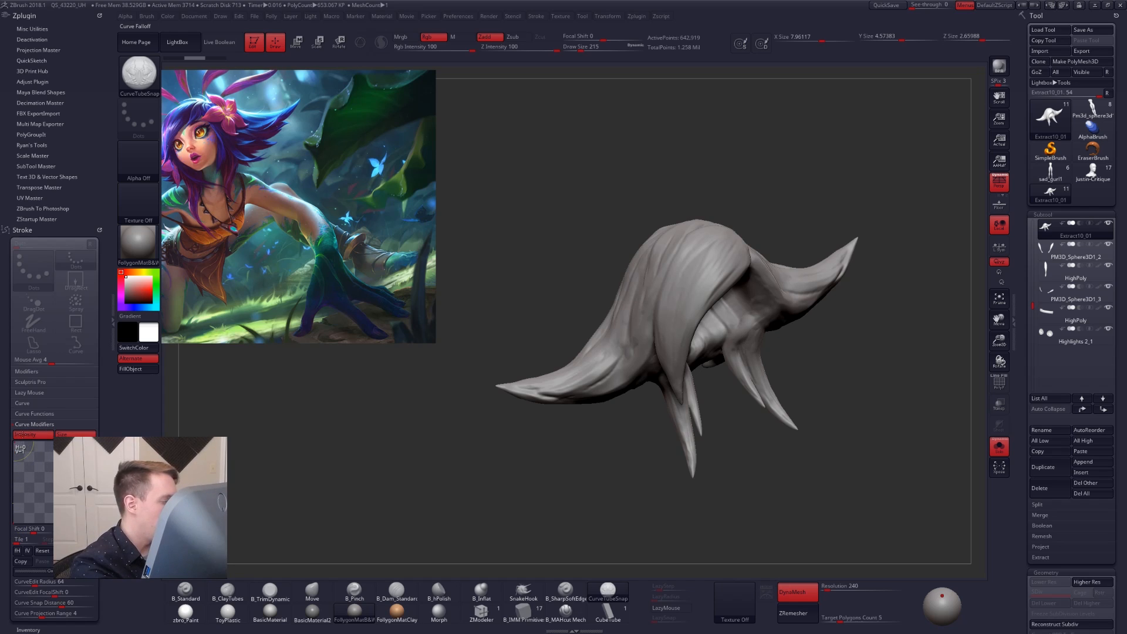
left_click_drag(95, 443, 95, 521)
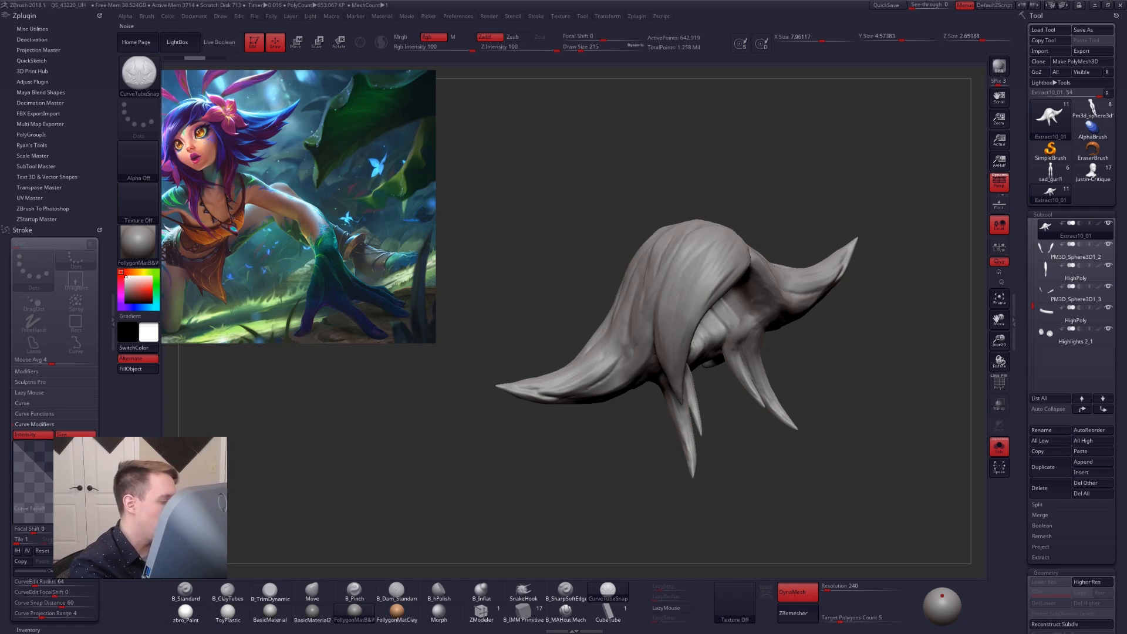
Set the draw size to 321 and draw a tapering tube strand from the crown down the side of the hair.
key("space")
left_click_drag(675, 277, 684, 276)
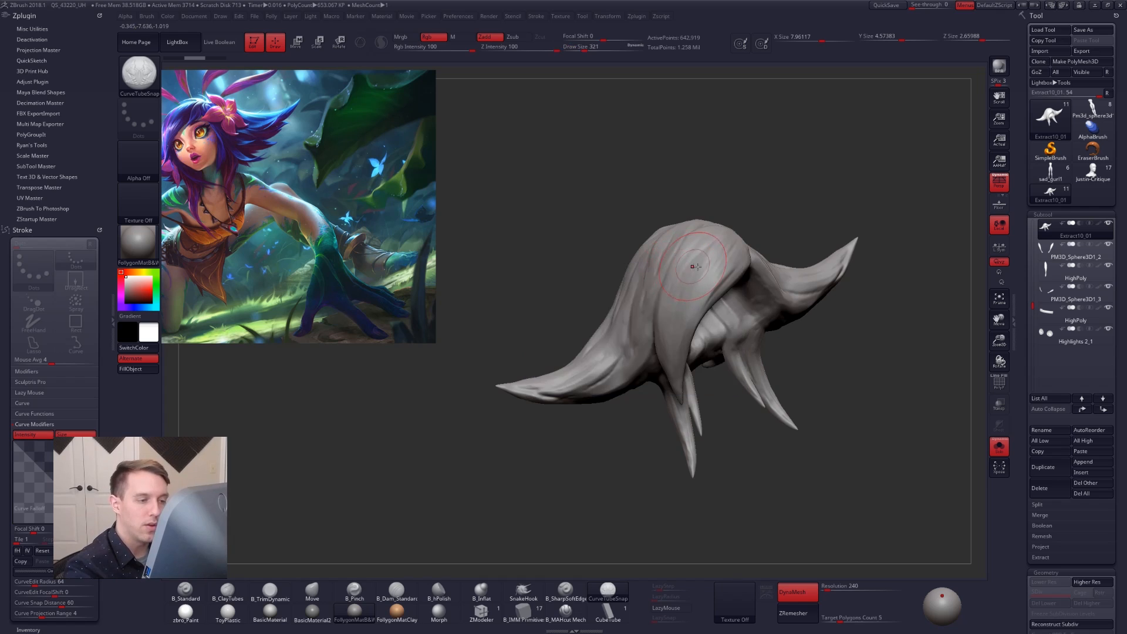
right_click_drag(694, 264, 711, 242)
left_click_drag(712, 238, 665, 346)
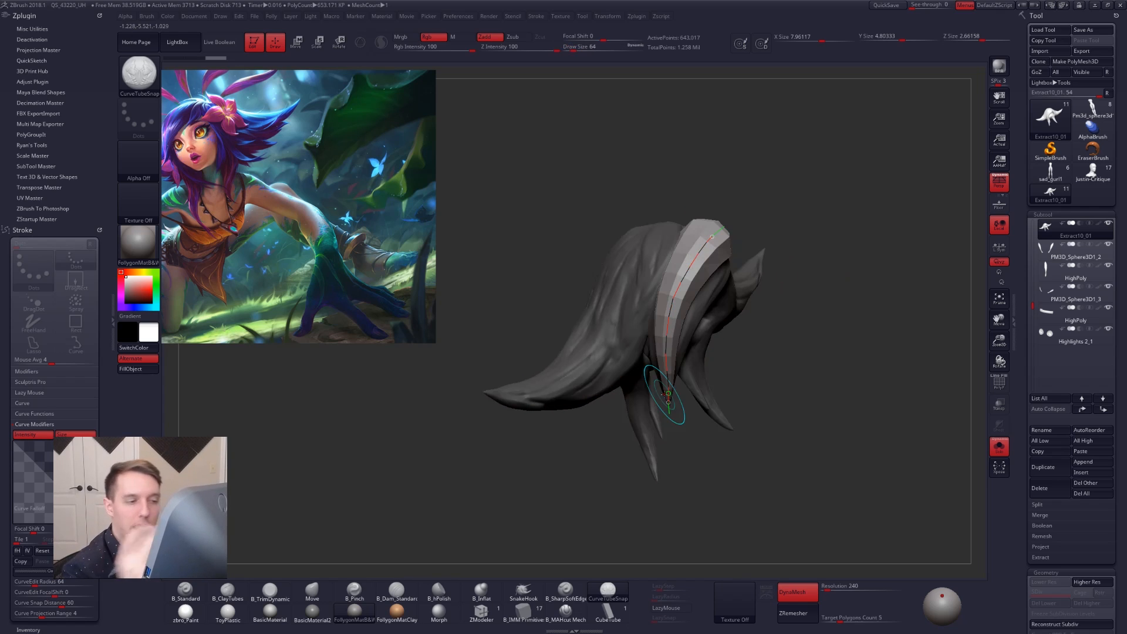
Try a Z intensity of 36 and a draw size of 397 on the hair's tube strand.
mouse_move(797, 498)
left_mouse_down()
mouse_move(786, 491)
mouse_move(803, 491)
left_mouse_up()
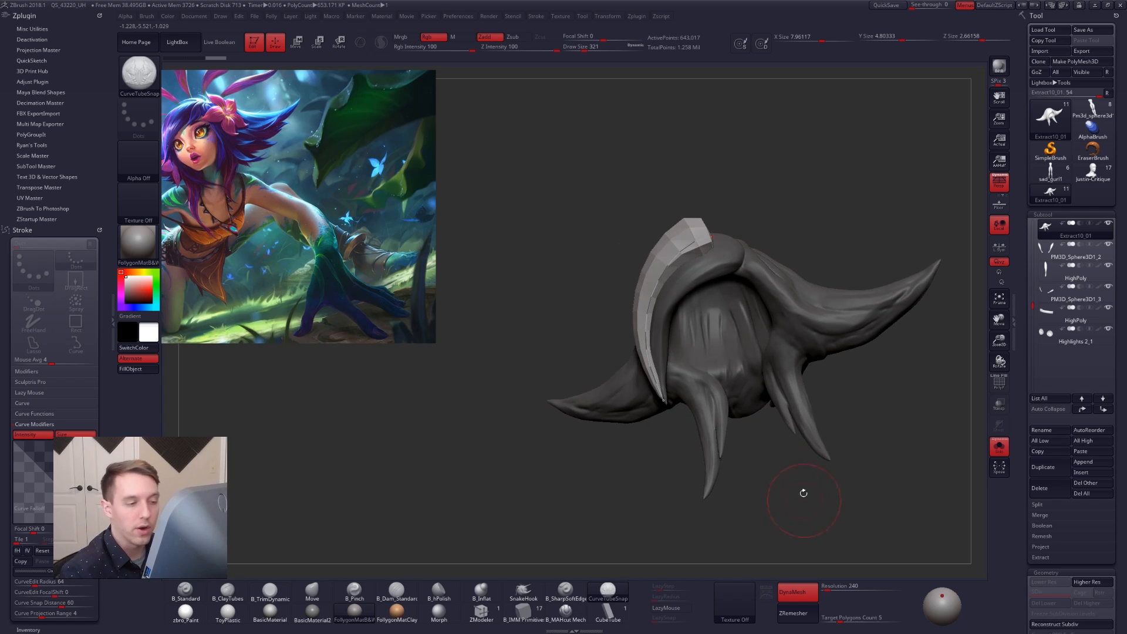
key("space")
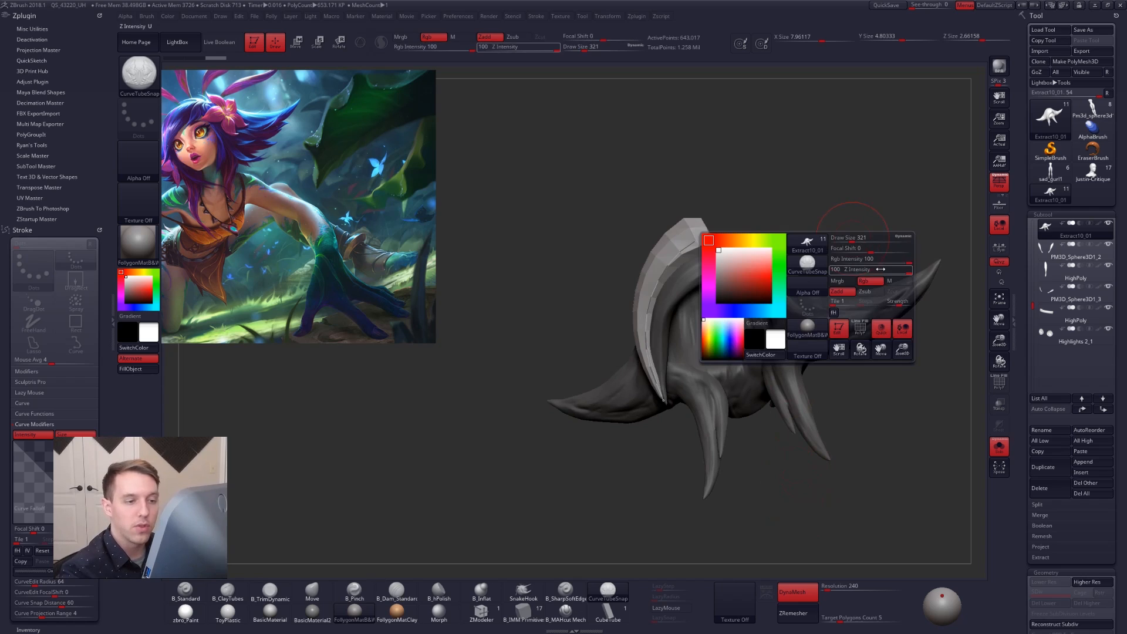
left_click_drag(897, 270, 882, 272)
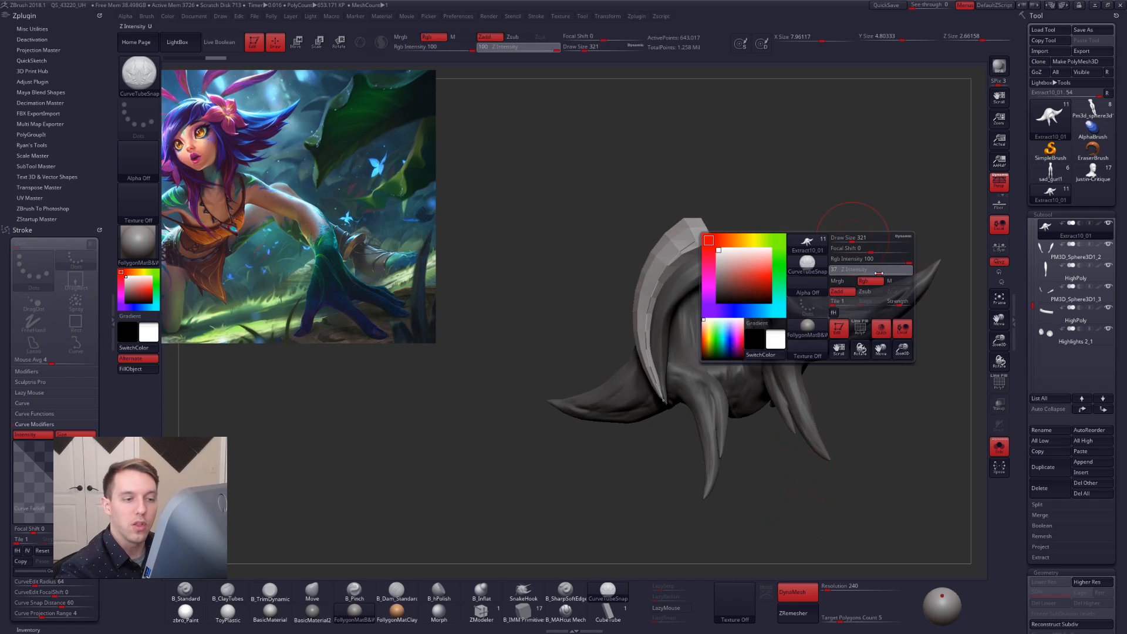
left_click(674, 254)
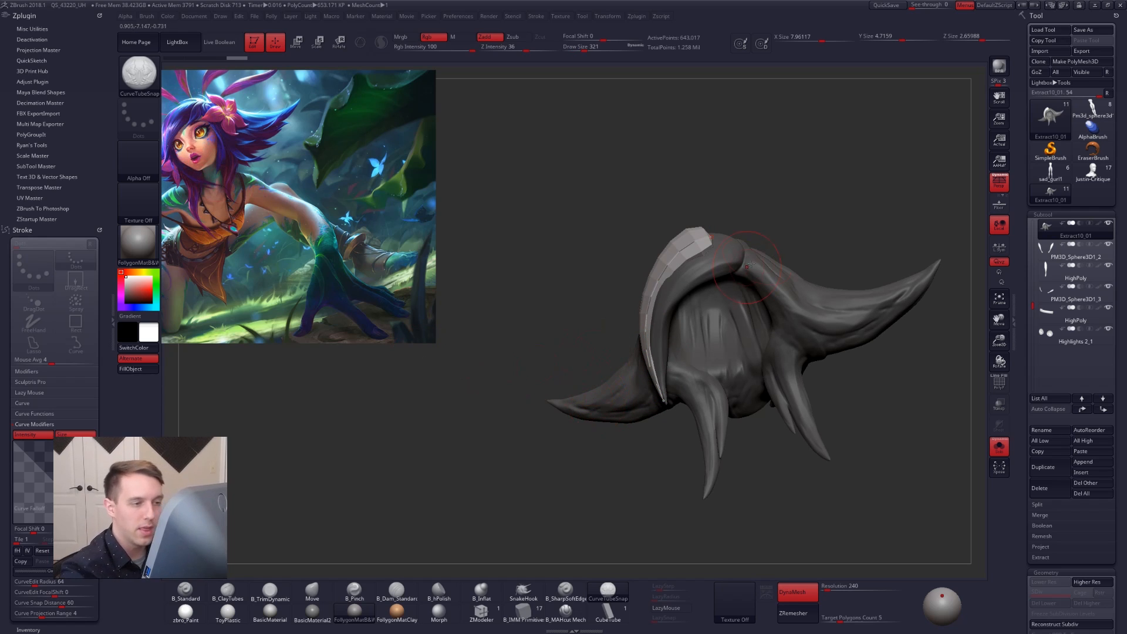
key("space")
left_click_drag(809, 267, 803, 265)
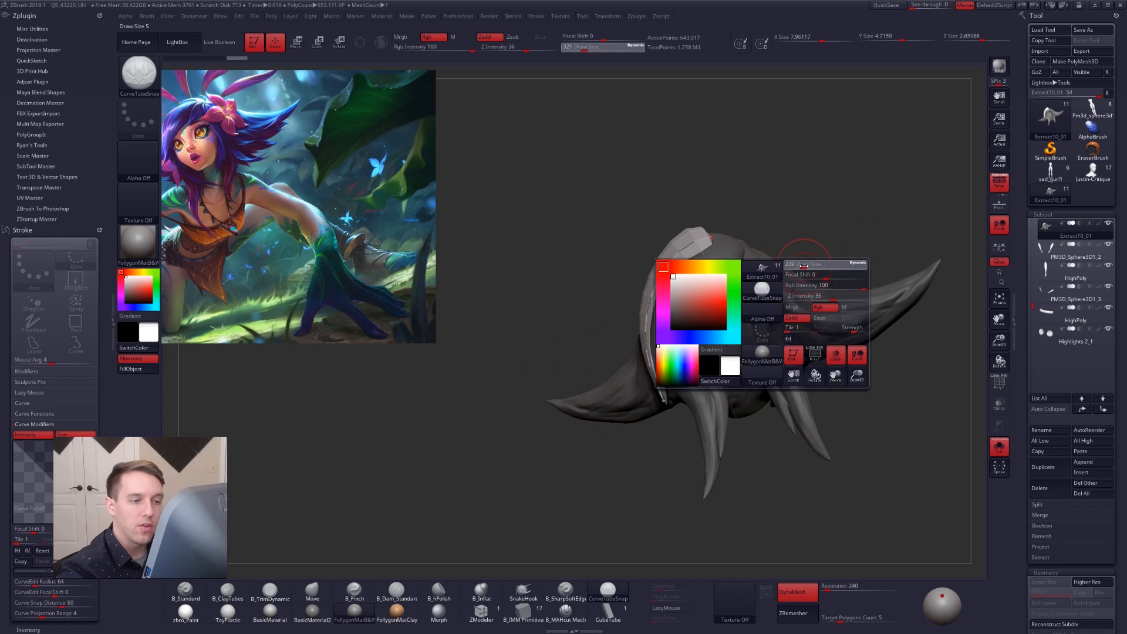
left_click(705, 238)
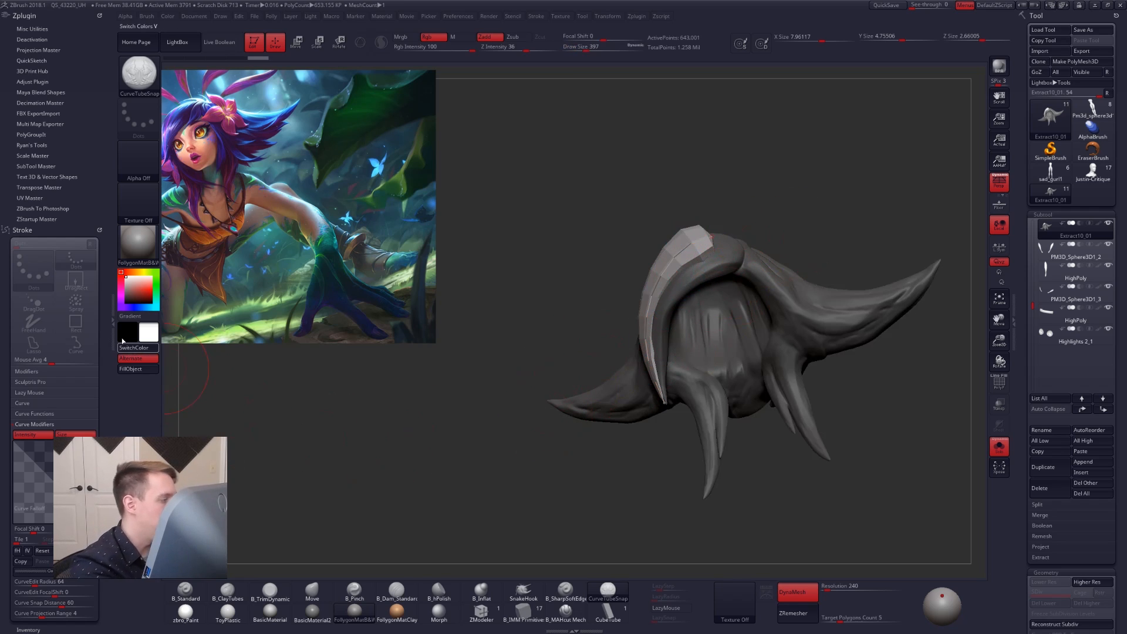
Hide the tray with the Zplugin and Stroke palettes and undo the tube strand on the hair.
left_click(112, 340)
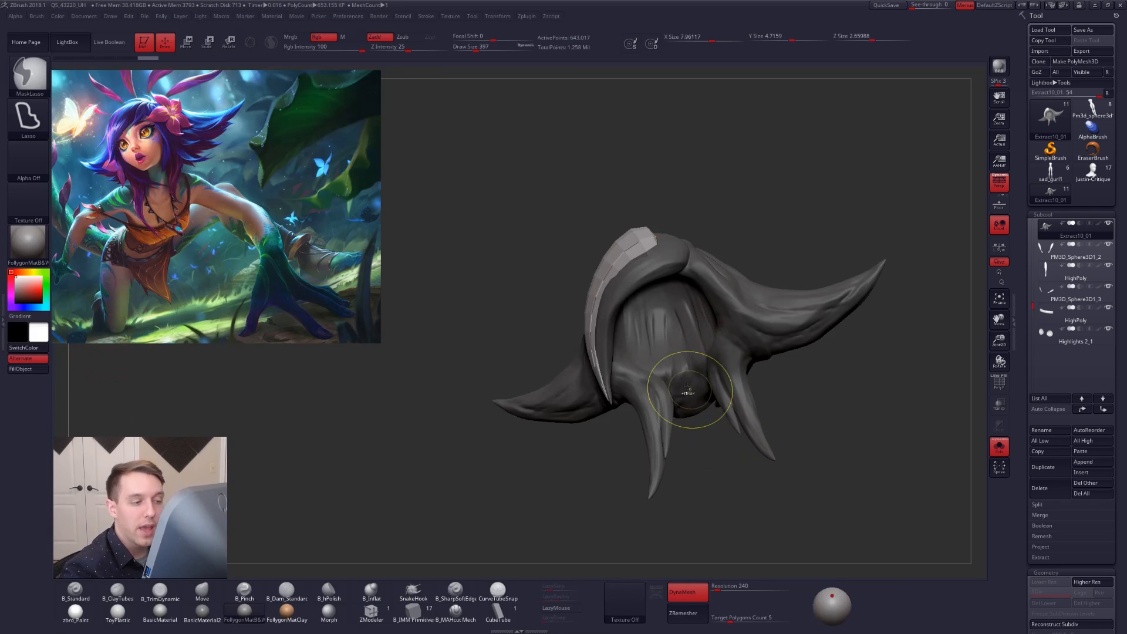
key("ctrl+z")
key("ctrl+z")
key("ctrl+z")
key("ctrl+z")
key("ctrl+shift+z")
Choose the Move brush and isolate the swept front bang of the hair mesh with lasso selections.
mouse_move(643, 415)
right_mouse_down()
mouse_move(757, 358)
mouse_move(623, 408)
mouse_move(595, 463)
mouse_move(584, 453)
right_mouse_up()
key("b")
key("m")
key("v")
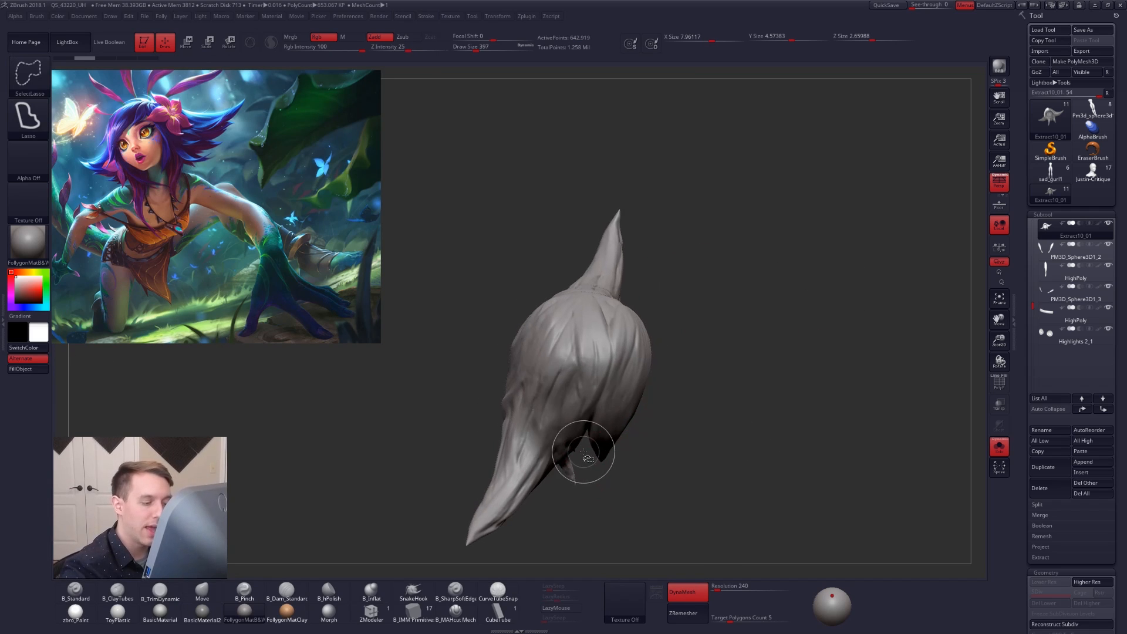
mouse_move(586, 447)
left_mouse_down("ctrl+shift")
mouse_move(596, 384)
mouse_move(672, 295)
mouse_move(687, 454)
mouse_move(613, 470)
left_mouse_up("ctrl+shift")
mouse_move(616, 463)
right_mouse_down()
mouse_move(654, 360)
mouse_move(684, 369)
mouse_move(666, 379)
mouse_move(605, 358)
right_mouse_up()
mouse_move(559, 321)
left_mouse_down("ctrl+alt+shift")
mouse_move(574, 297)
mouse_move(667, 319)
mouse_move(608, 453)
mouse_move(596, 545)
left_mouse_up("ctrl+alt+shift")
right_click_drag(617, 465, 641, 456)
left_click_drag(640, 458, 623, 441, "ctrl+shift")
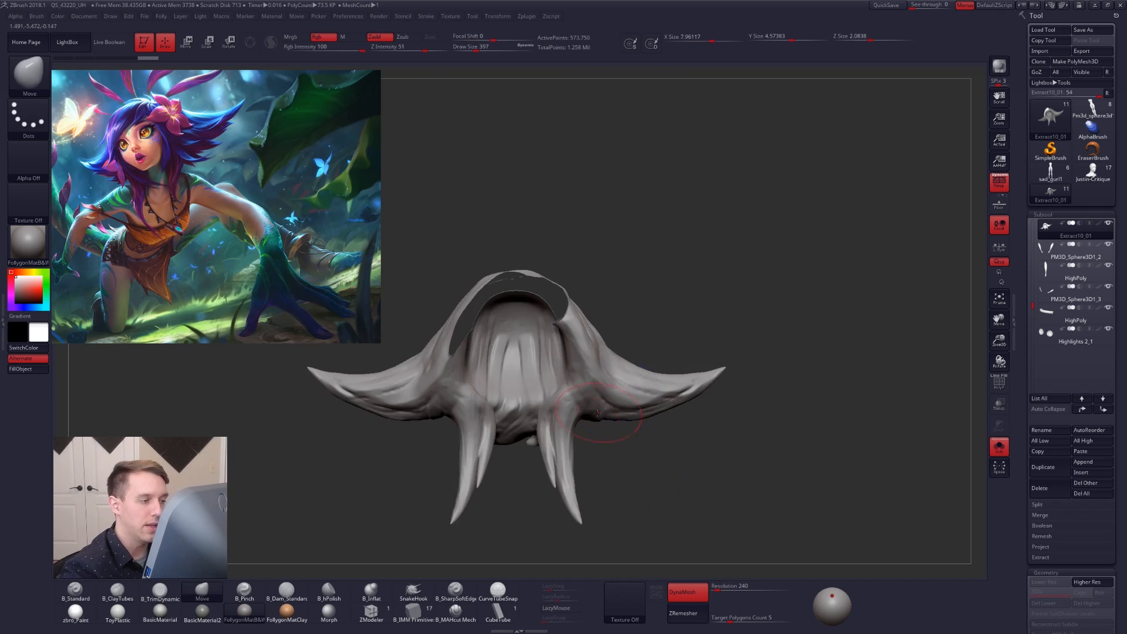
right_click_drag(616, 435, 719, 393)
left_click_drag(730, 271, 708, 267, "ctrl+shift")
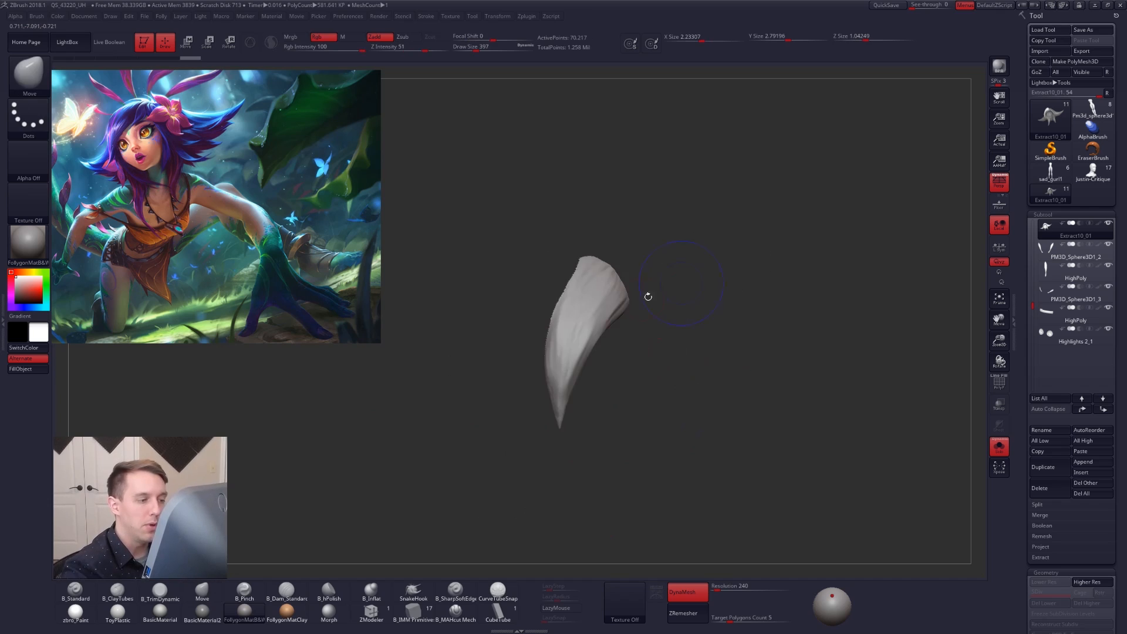
Split the front bang from the rest of the hair into its own subtool.
mouse_move(646, 294)
right_mouse_down()
mouse_move(593, 296)
mouse_move(661, 282)
right_mouse_up()
key("ctrl+shift+f")
left_click(681, 293)
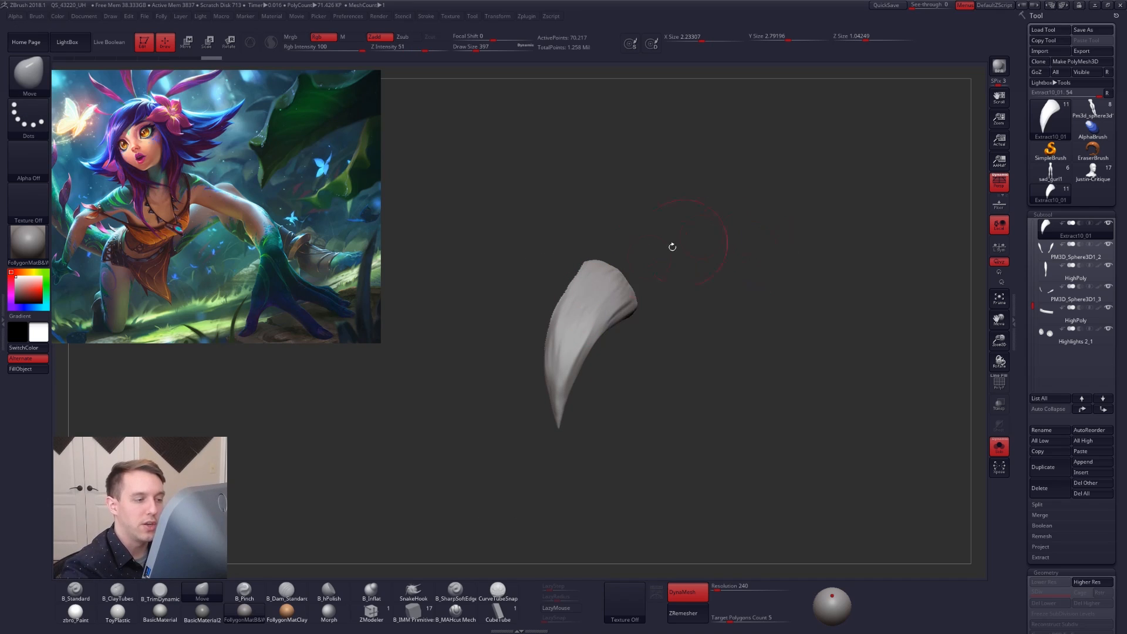
right_click_drag(716, 249, 709, 292)
left_click(709, 292, "ctrl+shift")
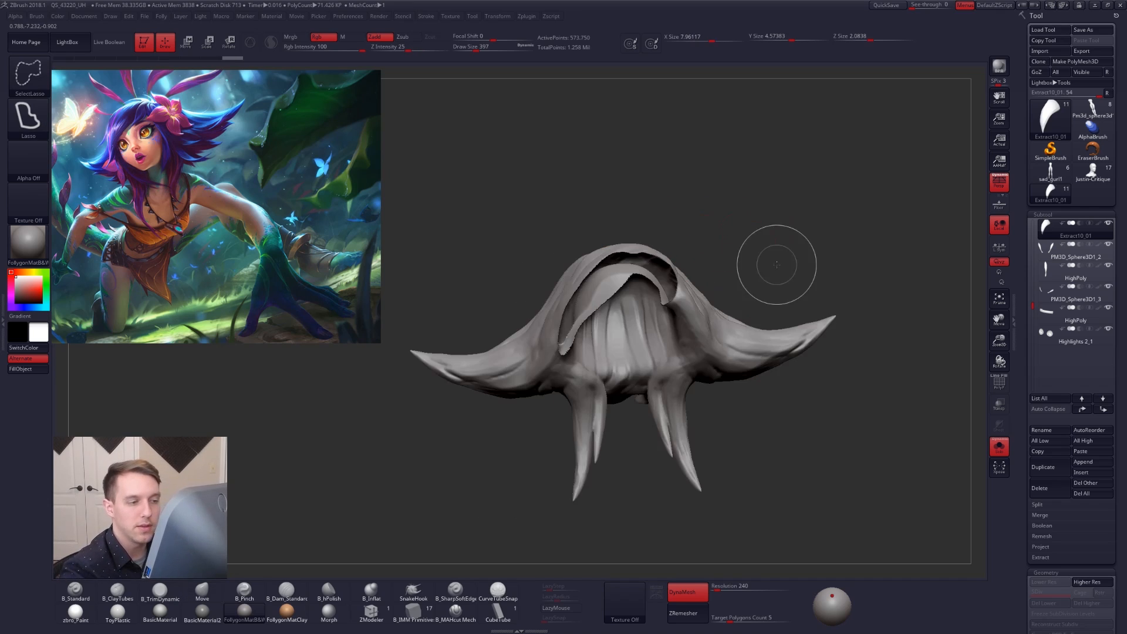
key("ctrl+shift+f")
left_click(796, 311)
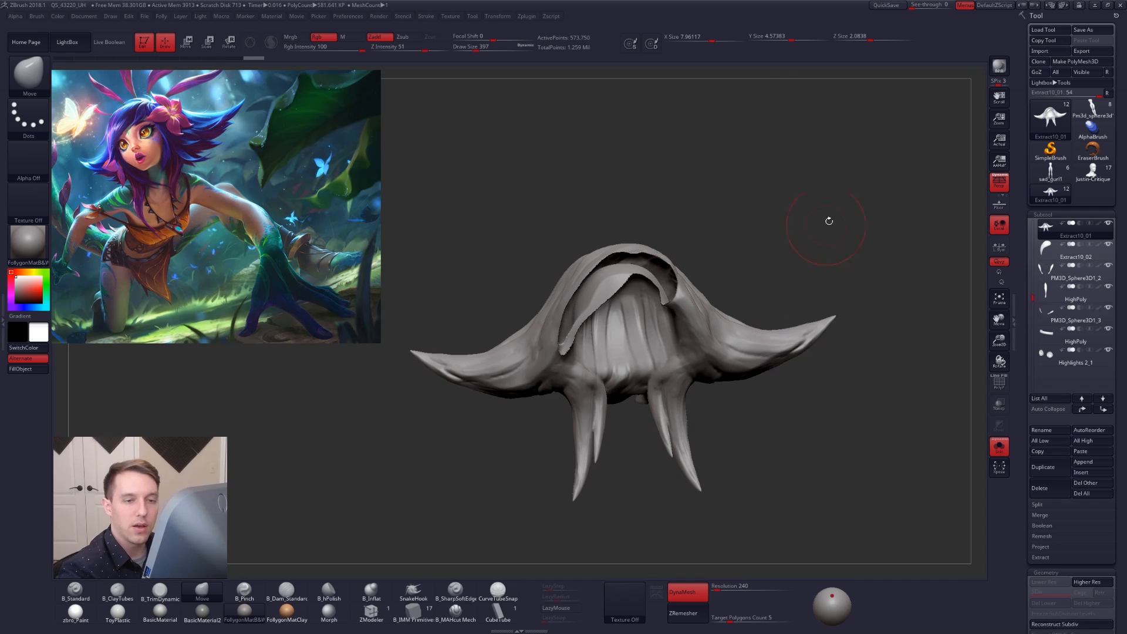
Select the Extract10_02 bang subtool, re-DynaMesh it to close its open side and smooth the cut surface.
left_click(1045, 255)
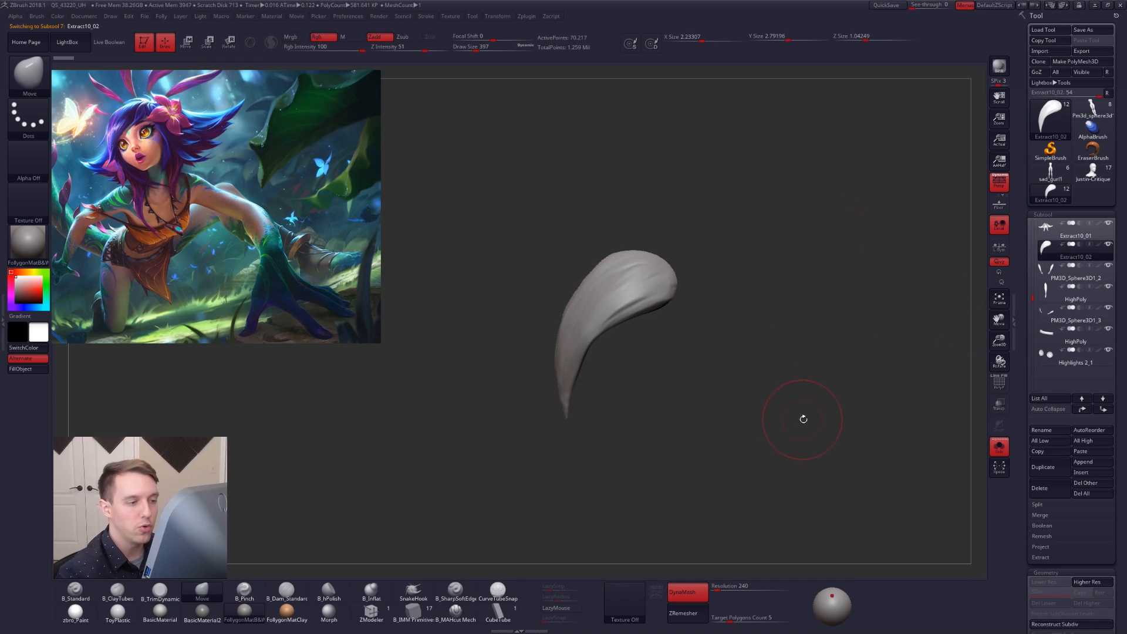
right_click_drag(803, 417, 780, 383, "alt")
left_click_drag(634, 456, 772, 295, "ctrl")
left_click_drag(623, 327, 787, 329)
key("space")
left_click_drag(609, 301, 618, 301)
mouse_move(563, 267)
left_mouse_down("shift")
mouse_move(548, 259)
mouse_move(578, 276)
left_mouse_up("shift")
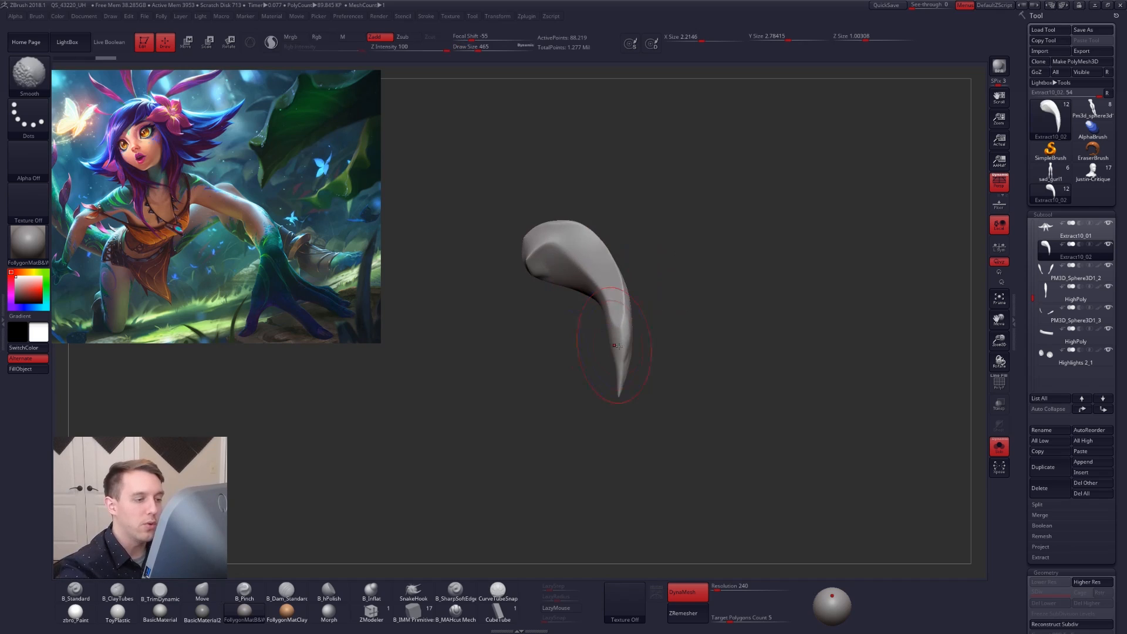
Flatten the bang's thick root end with TrimDynamic, re-DynaMesh the strand and smooth it.
left_click_drag(637, 365, 660, 359)
key("space")
left_click_drag(599, 301, 580, 302)
left_click_drag(505, 329, 543, 319)
key("3")
mouse_move(549, 237)
left_mouse_down()
mouse_move(545, 249)
mouse_move(553, 236)
mouse_move(566, 249)
left_mouse_up()
left_click_drag(639, 222, 736, 195, "ctrl")
left_click_drag(557, 238, 552, 250, "shift")
left_click_drag(692, 253, 847, 248)
Isolate the Extract10_01 hair subtool and smooth the area where the bang was cut away.
key("alt+s")
left_click(1073, 230)
key("alt+s")
mouse_move(641, 286)
left_mouse_down()
mouse_move(662, 294)
mouse_move(719, 264)
left_mouse_up()
left_click_drag(625, 301, 566, 296, "shift")
mouse_move(552, 262)
left_mouse_down("shift")
mouse_move(533, 292)
mouse_move(541, 285)
left_mouse_up("shift")
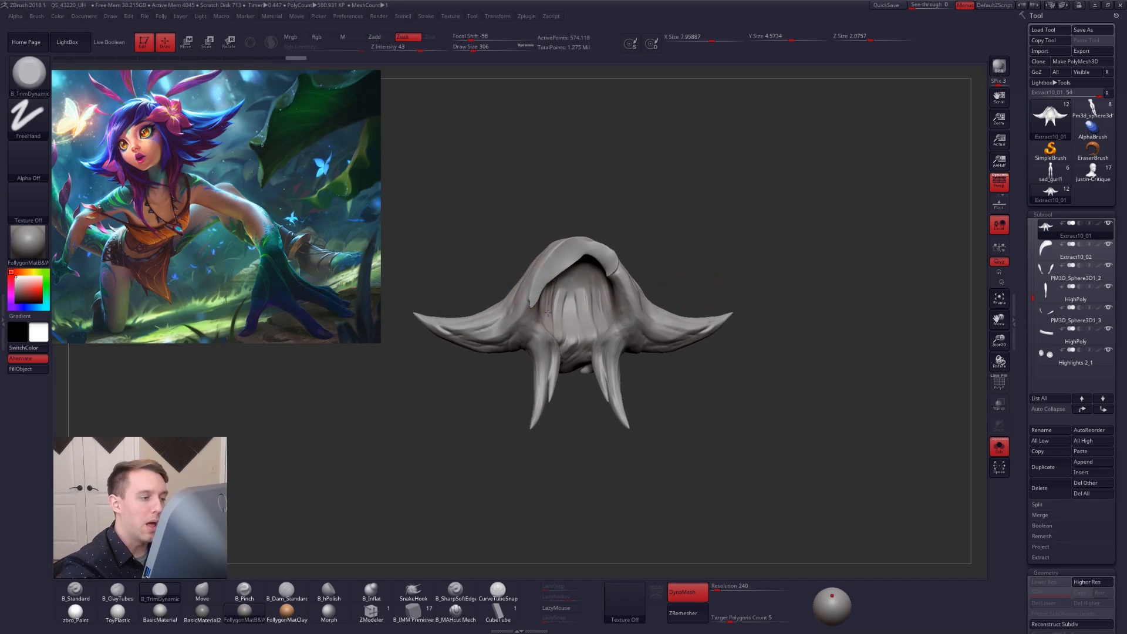
left_click_drag(490, 252, 498, 275, "alt")
left_click_drag(499, 275, 503, 320)
left_click_drag(490, 271, 437, 243)
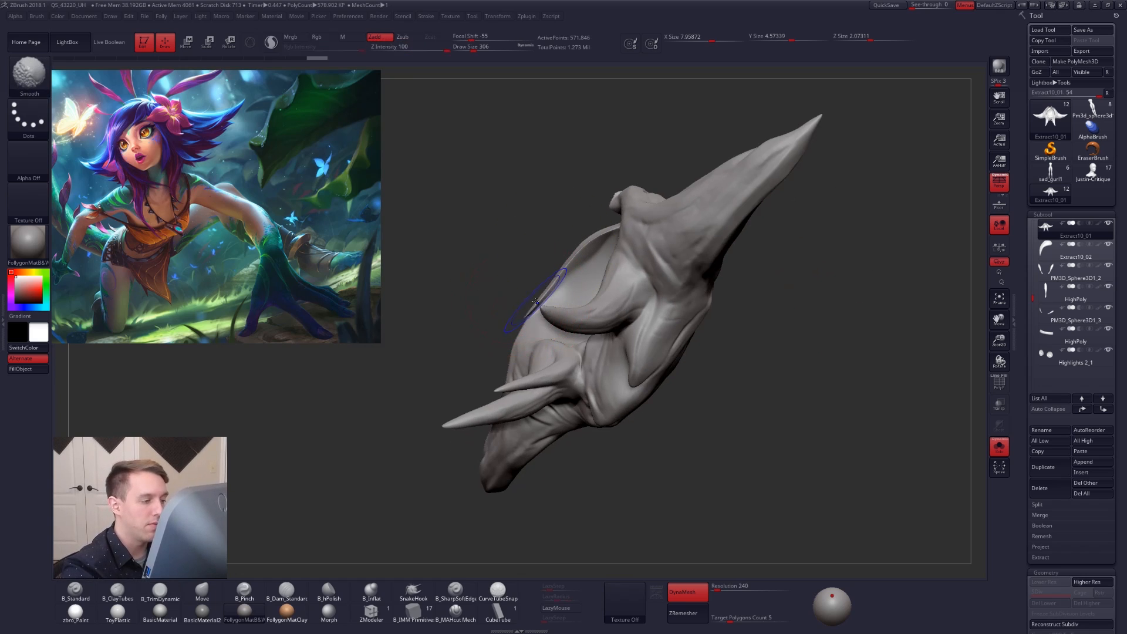
Smooth the rim of the face opening on the main hair and show all subtools again.
left_click_drag(547, 291, 534, 306, "shift")
left_click_drag(588, 247, 615, 230, "shift")
mouse_move(516, 207)
left_mouse_down()
mouse_move(581, 179)
mouse_move(585, 104)
left_mouse_up()
mouse_move(669, 100)
left_mouse_down("alt")
mouse_move(742, 211)
mouse_move(780, 235)
left_mouse_up("alt")
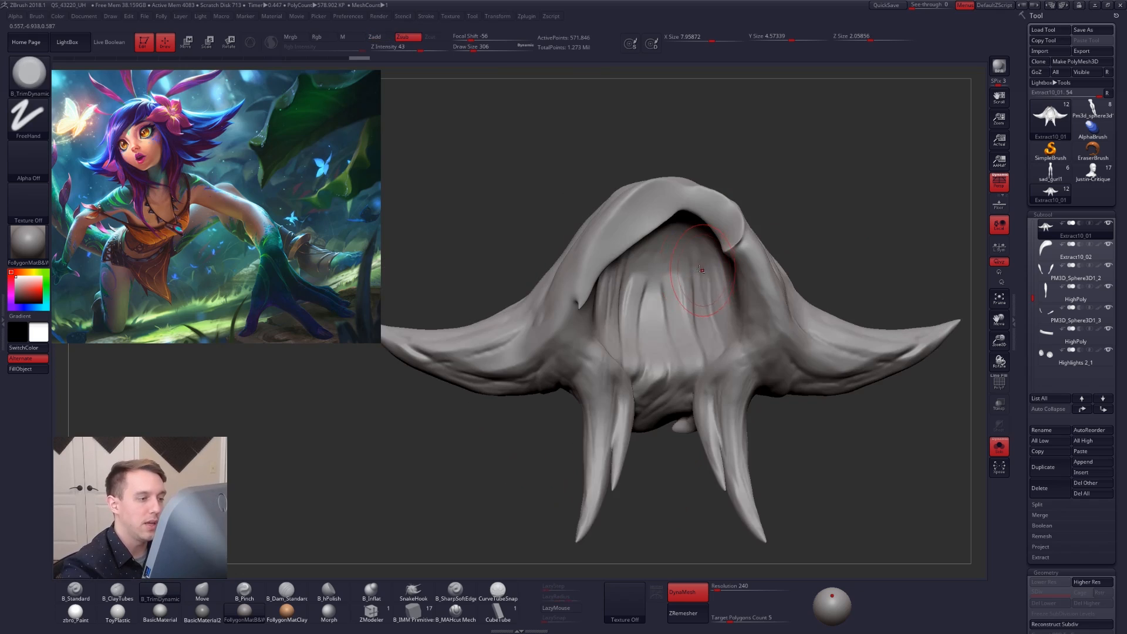
left_click_drag(469, 223, 560, 230)
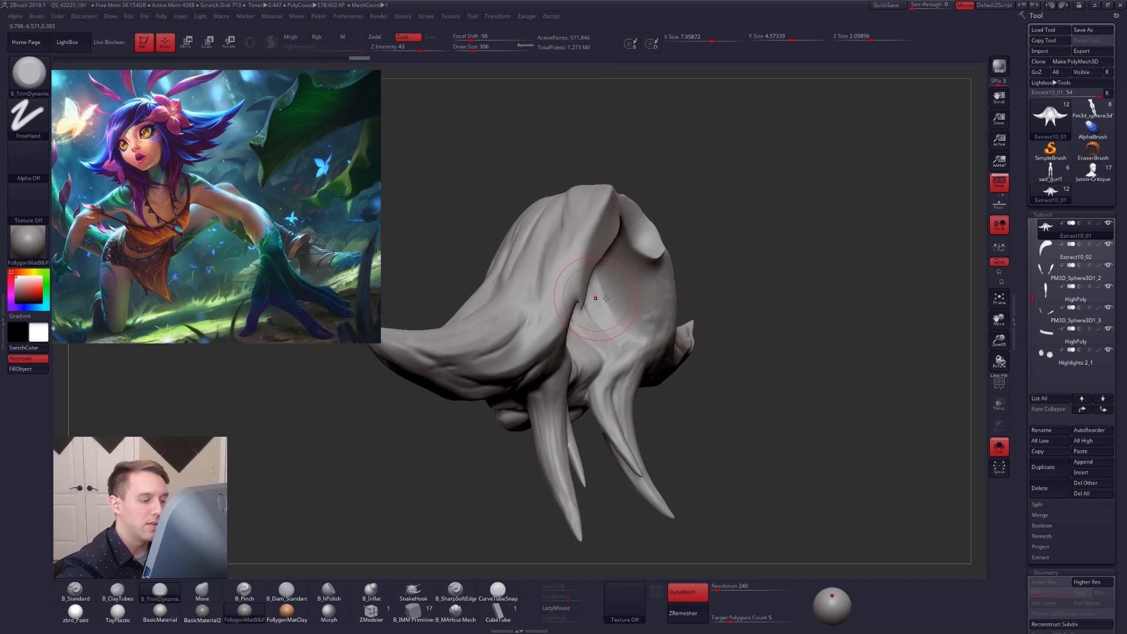
left_click_drag(698, 399, 687, 358, "alt")
left_click_drag(826, 495, 815, 482, "shift")
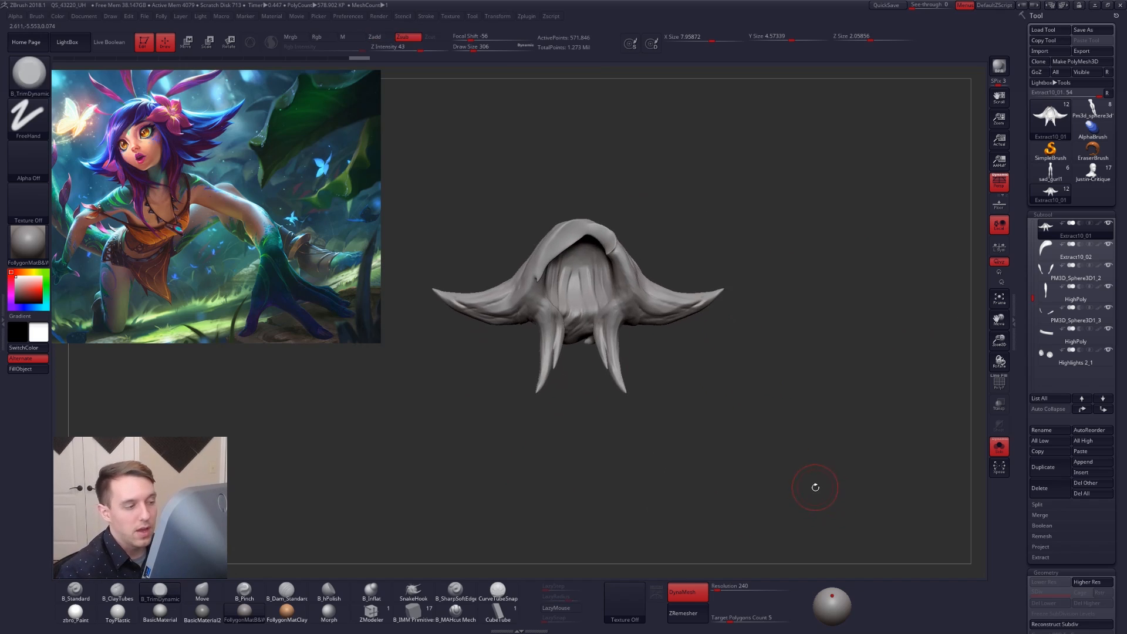
key("alt+s")
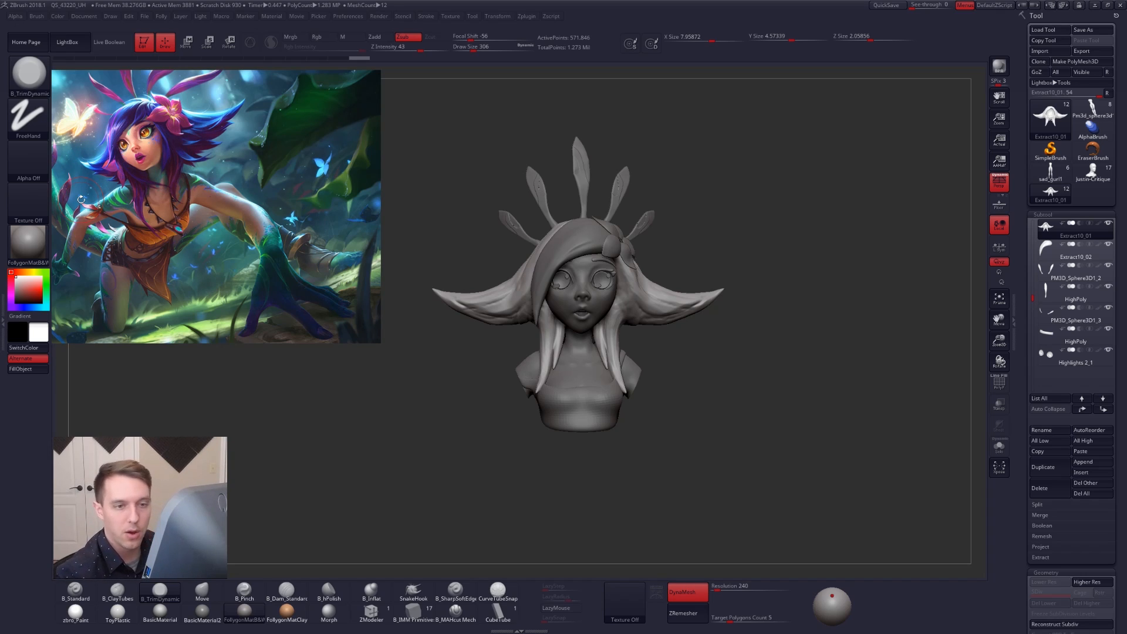
Select the Extract10_02 bang and ZRemesh it with a target polygon count of 0.1.
left_click(1071, 251)
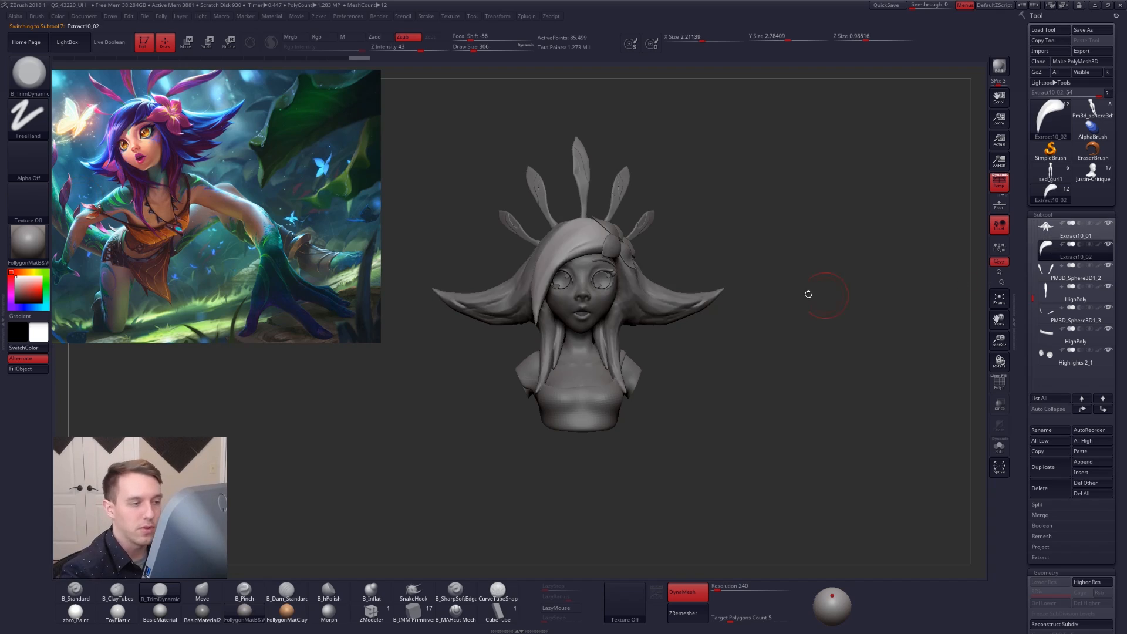
key("ctrl+shift+s")
right_click_drag(584, 238, 657, 289)
key("ctrl+shift+s")
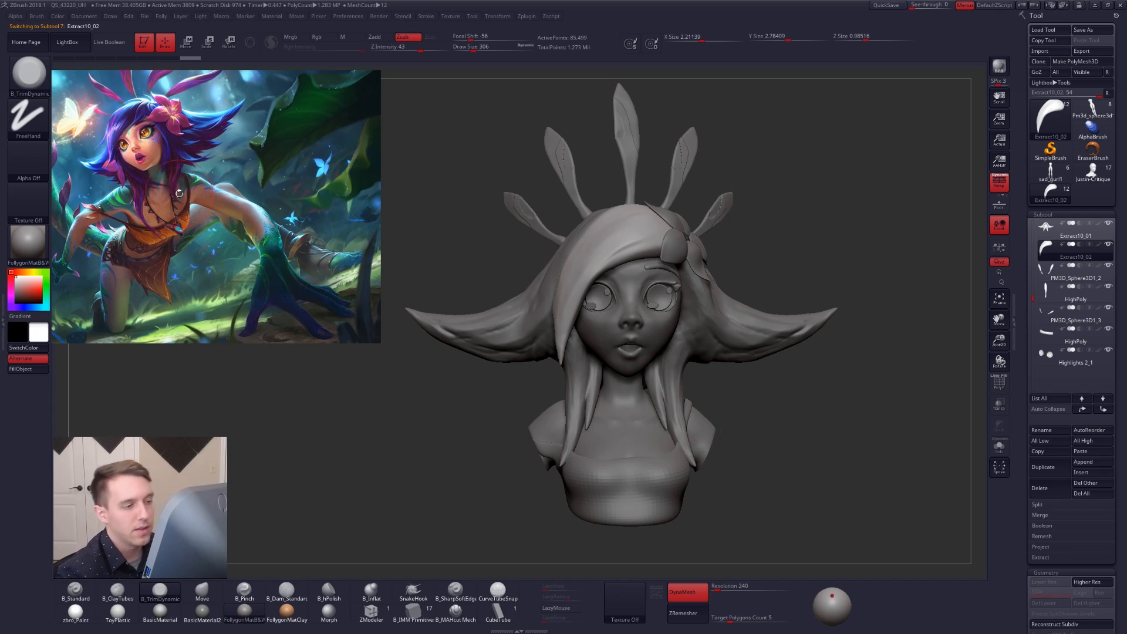
left_click_drag(729, 617, 711, 617)
left_click(683, 612)
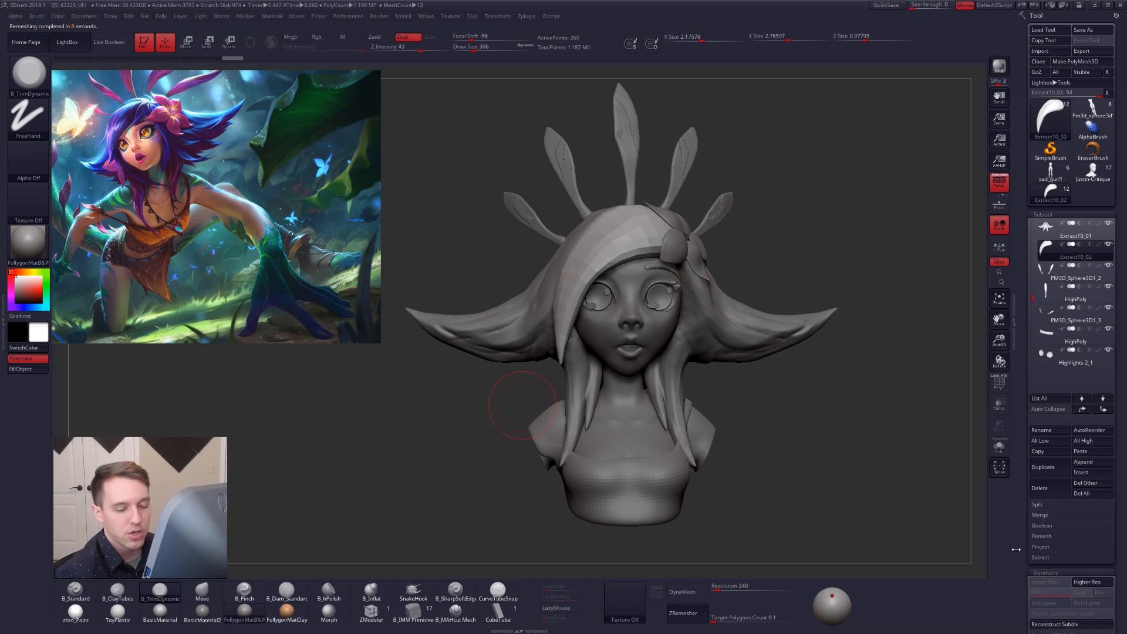
Review the ZRemesher options in the tool's Geometry settings and check the bang's wireframe.
left_click_drag(1024, 567, 1029, 414)
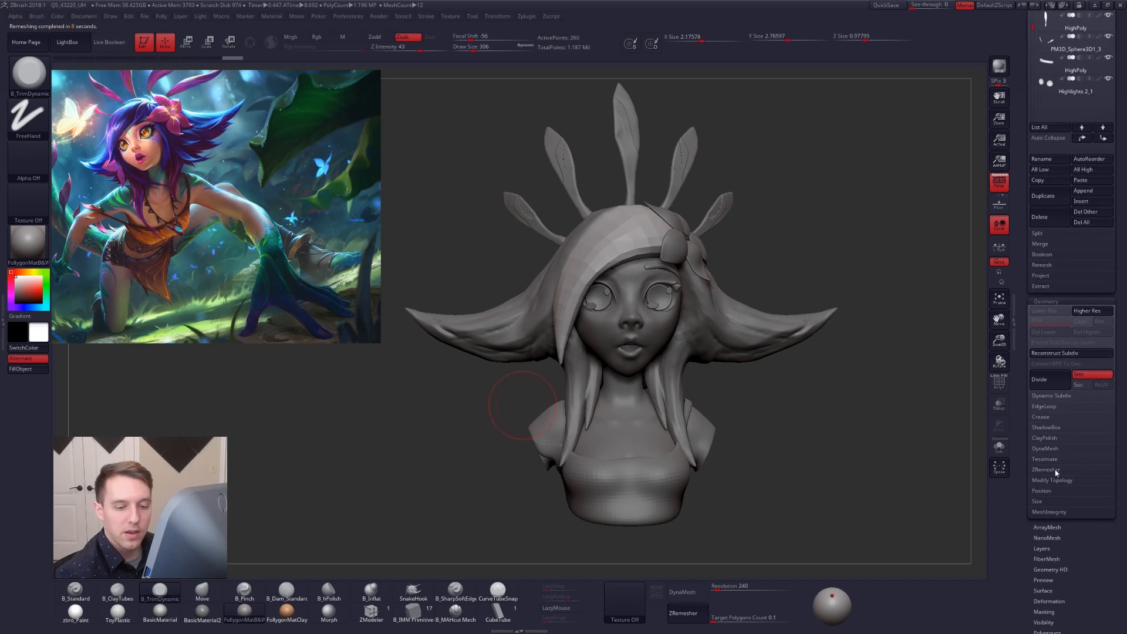
left_click(1045, 470)
key("shift")
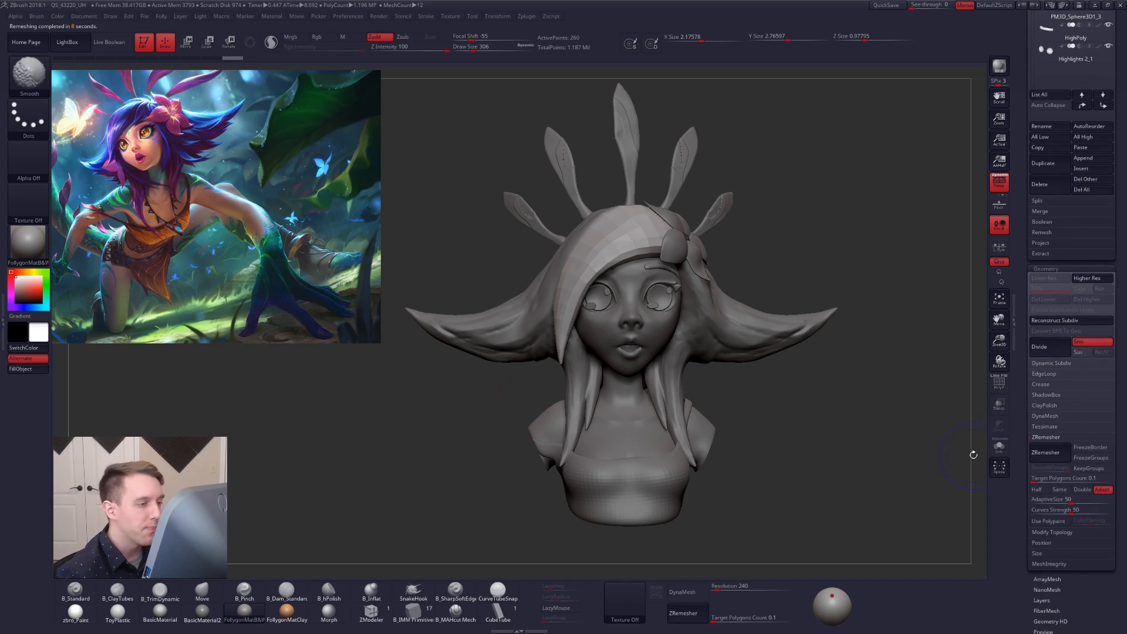
key("shift+f")
key("shift+f")
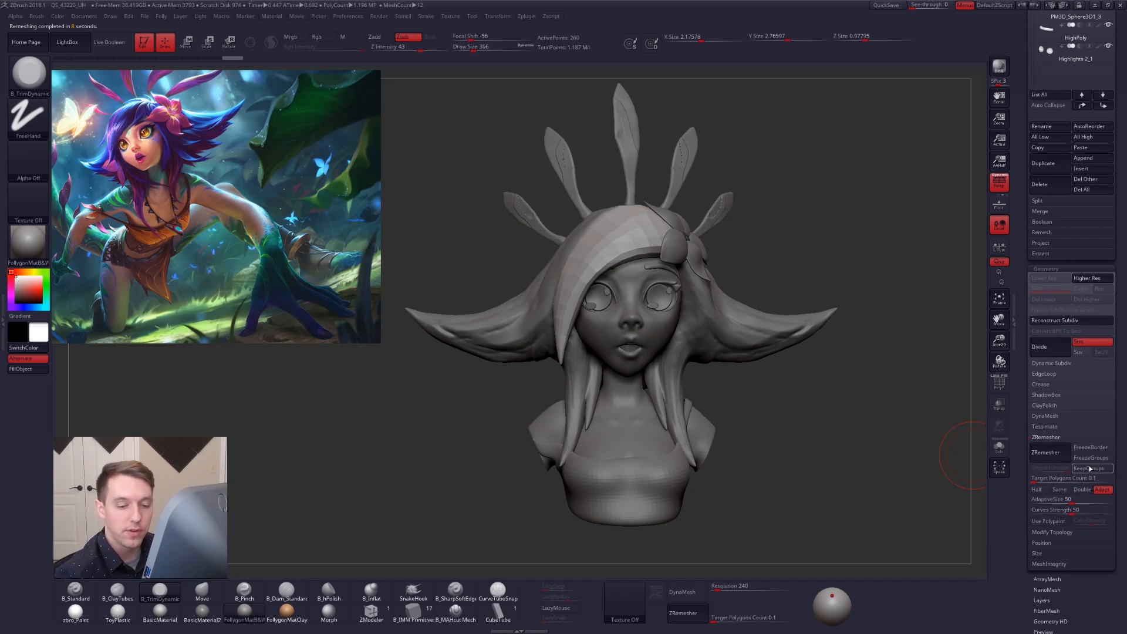
left_click(1046, 437)
scroll(1017, 362, "up", 5)
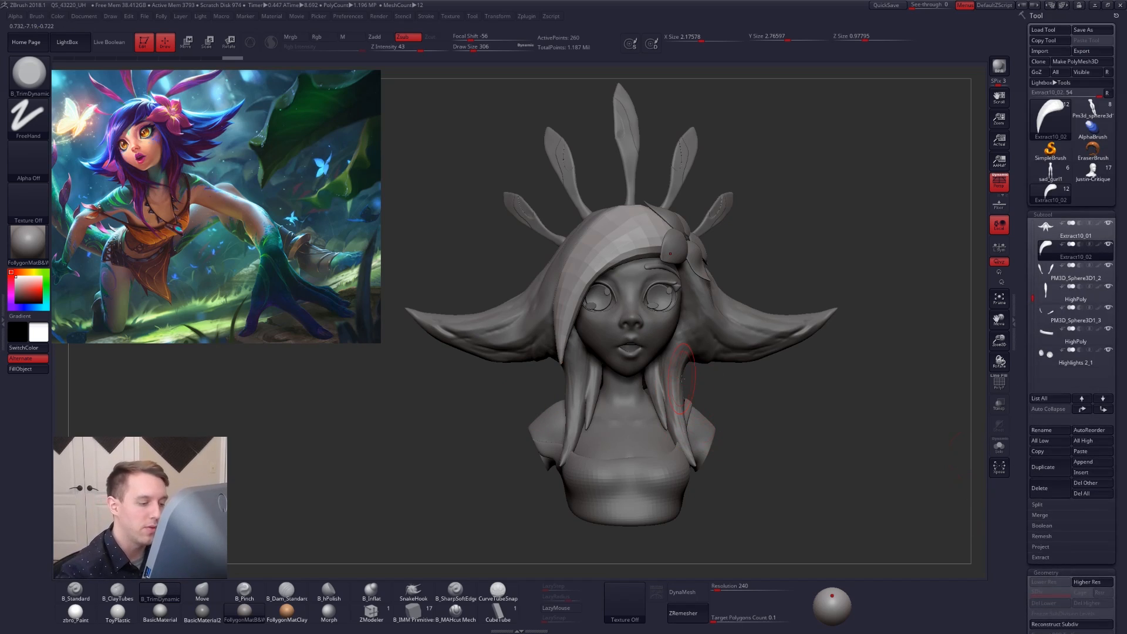
Isolate the low-poly bang, set the draw size to 279 and smooth its inner surface.
key("alt+s")
left_click_drag(627, 339, 681, 275)
key("space")
left_click_drag(610, 305, 636, 293)
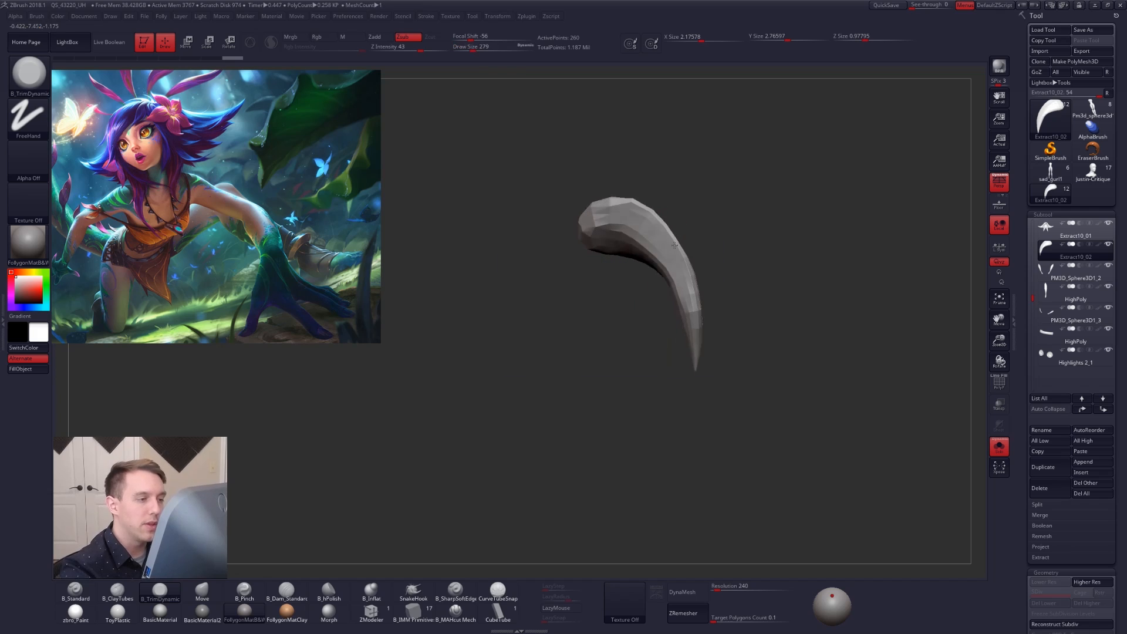
left_click_drag(643, 232, 630, 232, "shift")
left_click_drag(622, 314, 606, 328)
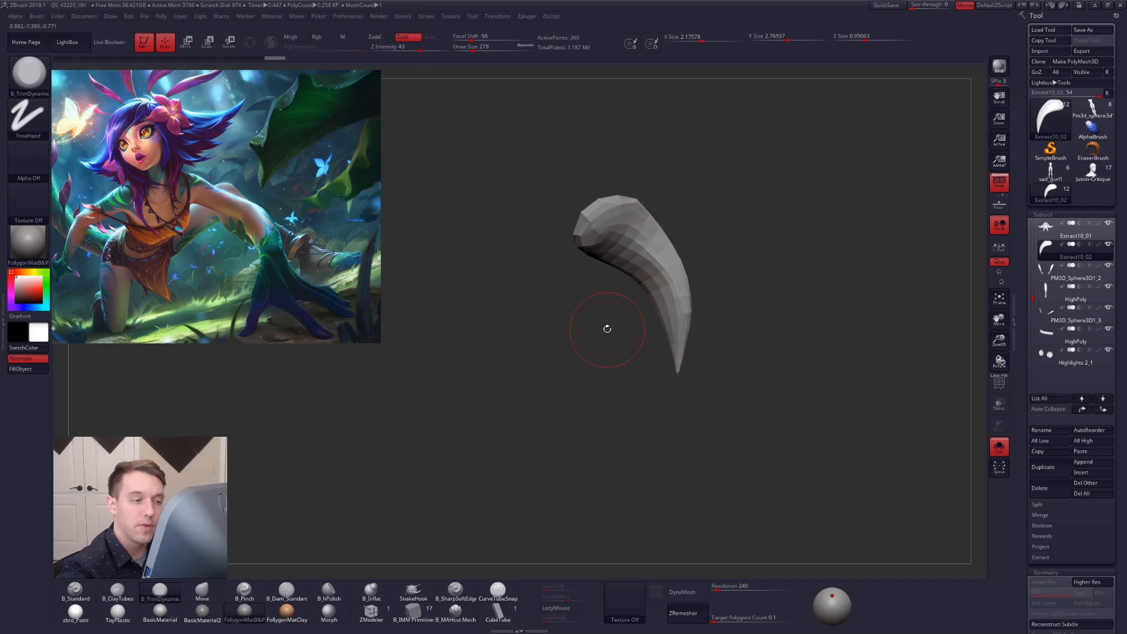
left_click_drag(651, 253, 659, 335, "shift")
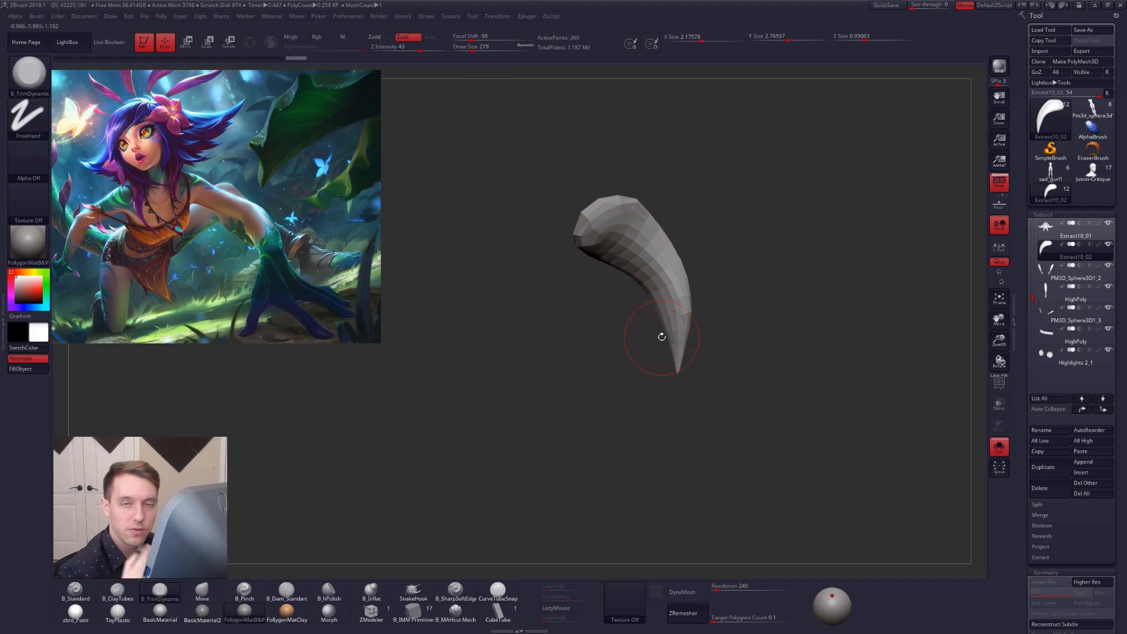
Show the full bust again and mask the bang so that only its tip stays editable.
key("alt+s")
left_click_drag(774, 474, 875, 474)
left_click_drag(875, 474, 859, 482, "alt")
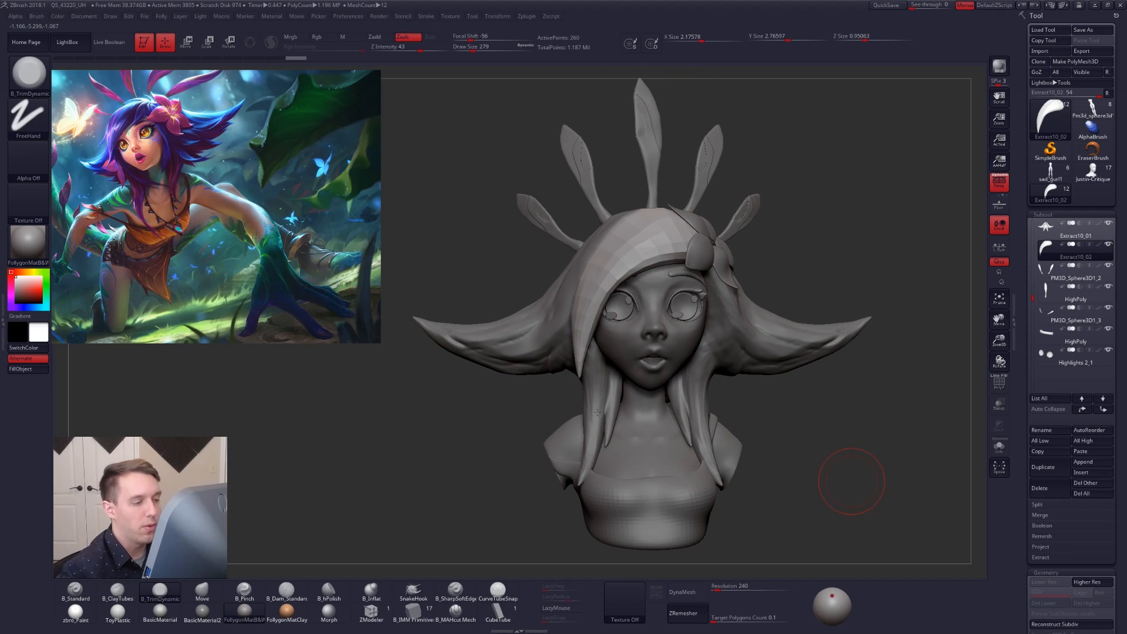
right_click_drag(583, 349, 543, 328, "ctrl")
mouse_move(550, 337)
left_mouse_down("ctrl")
mouse_move(603, 401)
mouse_move(508, 402)
left_mouse_up("ctrl")
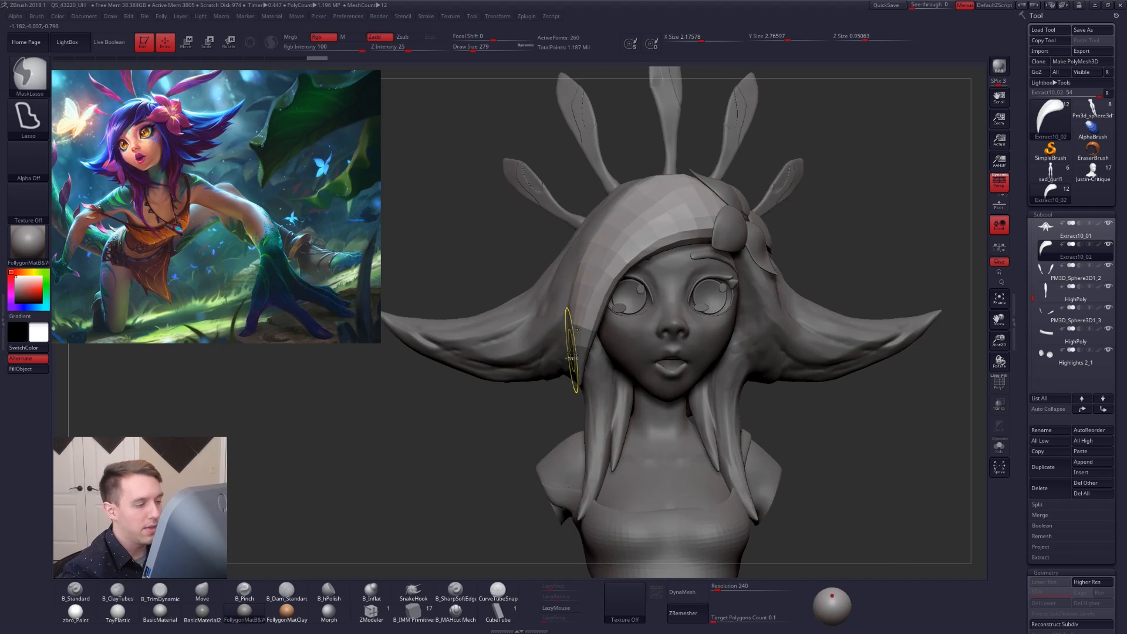
left_click(569, 362, "ctrl")
left_click(570, 364, "ctrl")
left_click(568, 368, "ctrl")
key("F2")
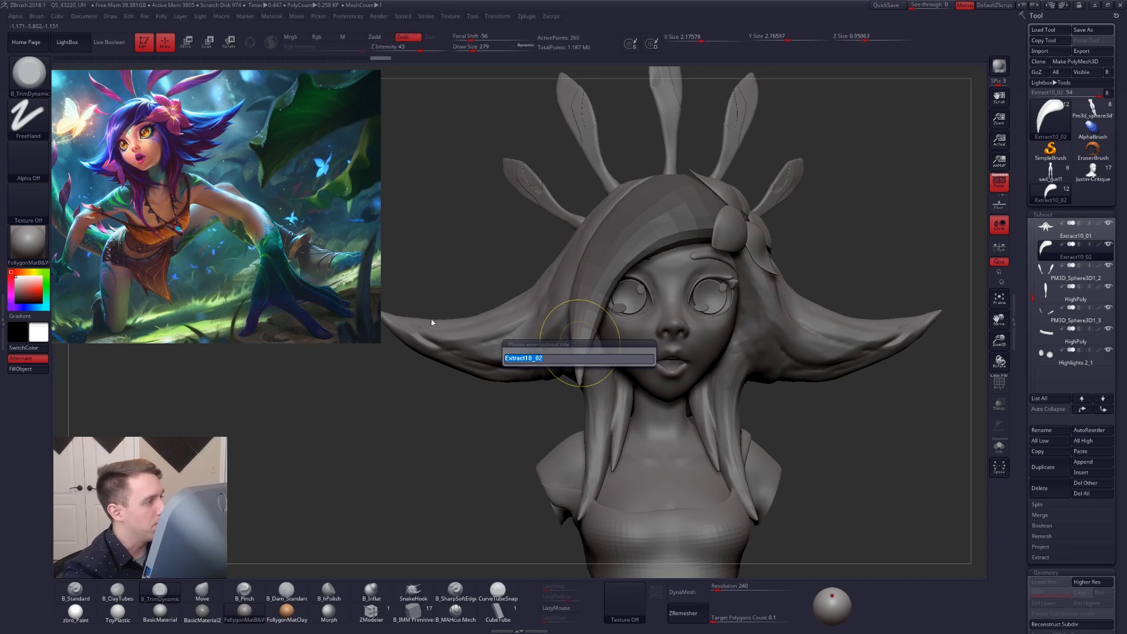
key("Escape")
Reposition the unmasked tip of the bang down and outward, and clear the mask.
key("r")
left_click_drag(579, 346, 543, 428)
key("q")
key("space")
mouse_move(575, 365)
left_mouse_down()
mouse_move(569, 377)
mouse_move(574, 355)
left_mouse_up()
left_click_drag(548, 397, 537, 402, "ctrl")
Set the Move brush's draw size to 519 and nudge the bang's side over the face.
key("space")
left_click_drag(578, 347, 586, 346)
left_click_drag(589, 304, 584, 303)
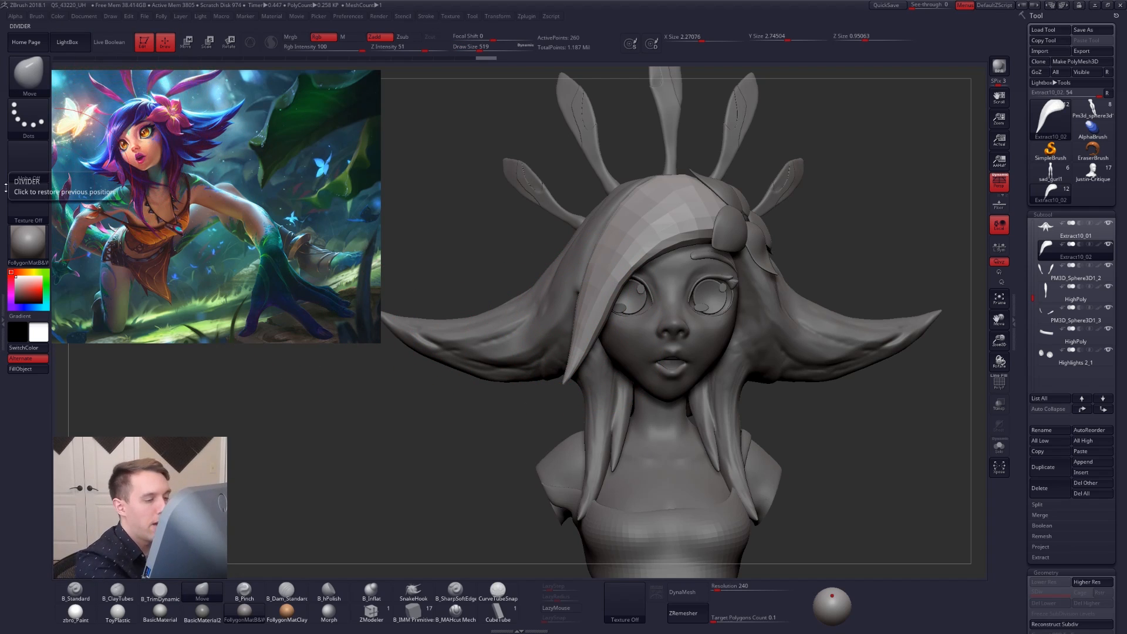
Clear the mask on the bang and push its side into shape with the Move brush at draw size 677.
left_click_drag(727, 209, 561, 385, "ctrl")
mouse_move(458, 451)
left_mouse_down("ctrl")
mouse_move(469, 463)
mouse_move(586, 429)
left_mouse_up("ctrl")
key("space")
key("space")
left_click_drag(610, 284, 586, 286)
left_click_drag(763, 352, 605, 346)
left_click_drag(599, 286, 626, 363)
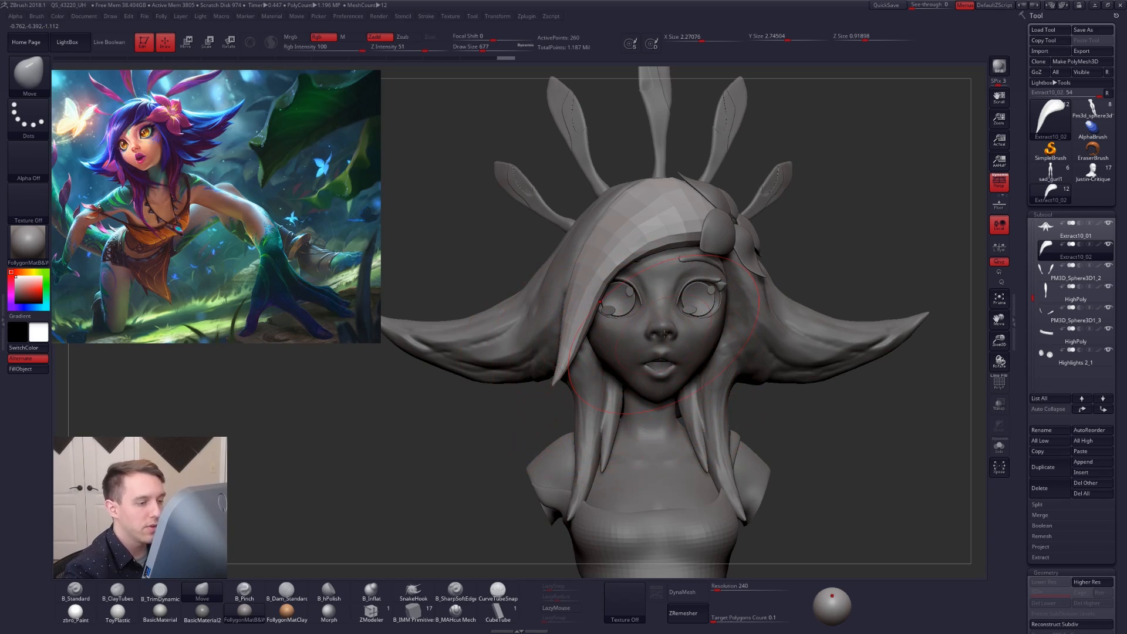
key("w")
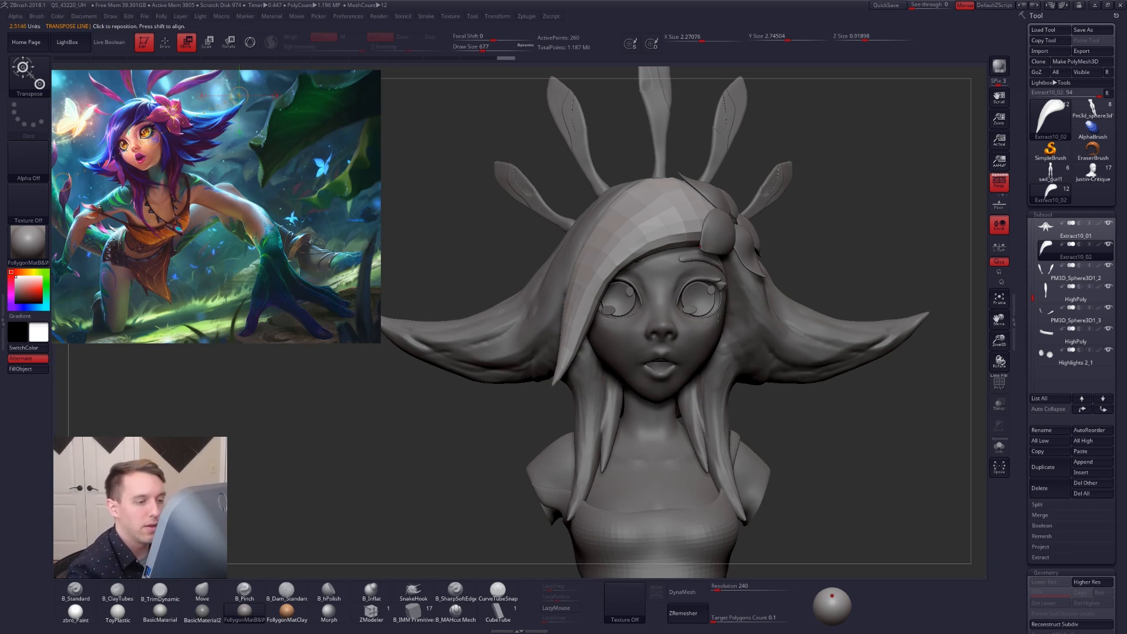
left_click_drag(717, 317, 413, 318, "shift")
key("q")
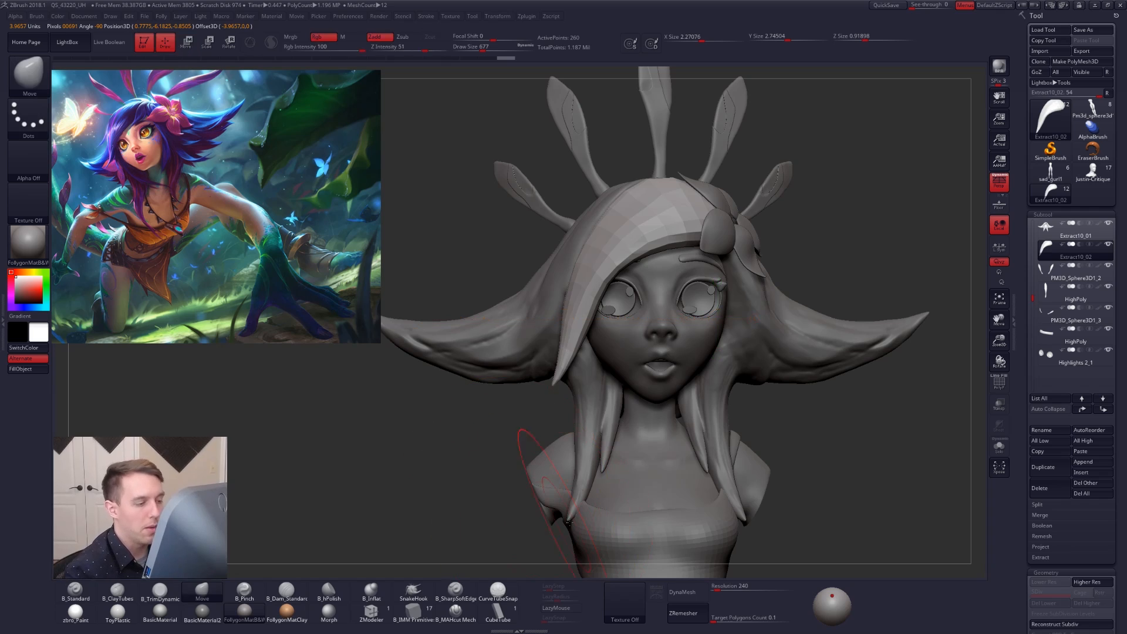
Mask the bang except for its lower tip, rotate the tip outward away from the face, and clear the mask.
mouse_move(608, 314)
left_mouse_down("ctrl")
mouse_move(548, 290)
mouse_move(590, 393)
left_mouse_up("ctrl")
left_click(576, 405, "ctrl")
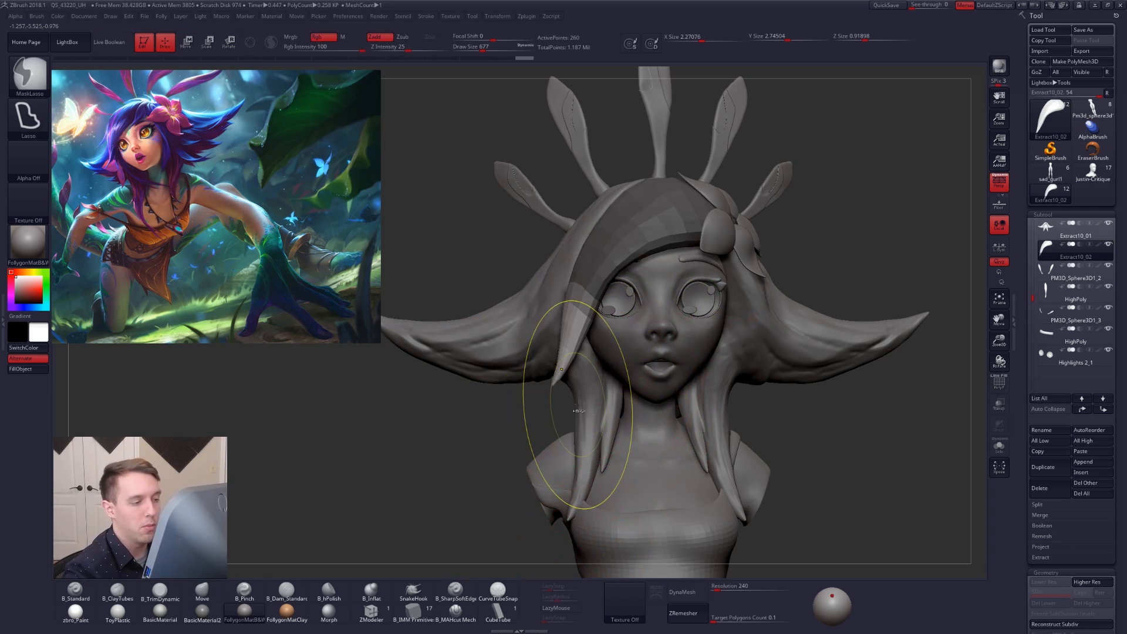
left_click(570, 359, "ctrl")
key("r")
mouse_move(595, 234)
left_mouse_down()
mouse_move(536, 415)
mouse_move(491, 387)
left_mouse_up()
key("w")
key("q")
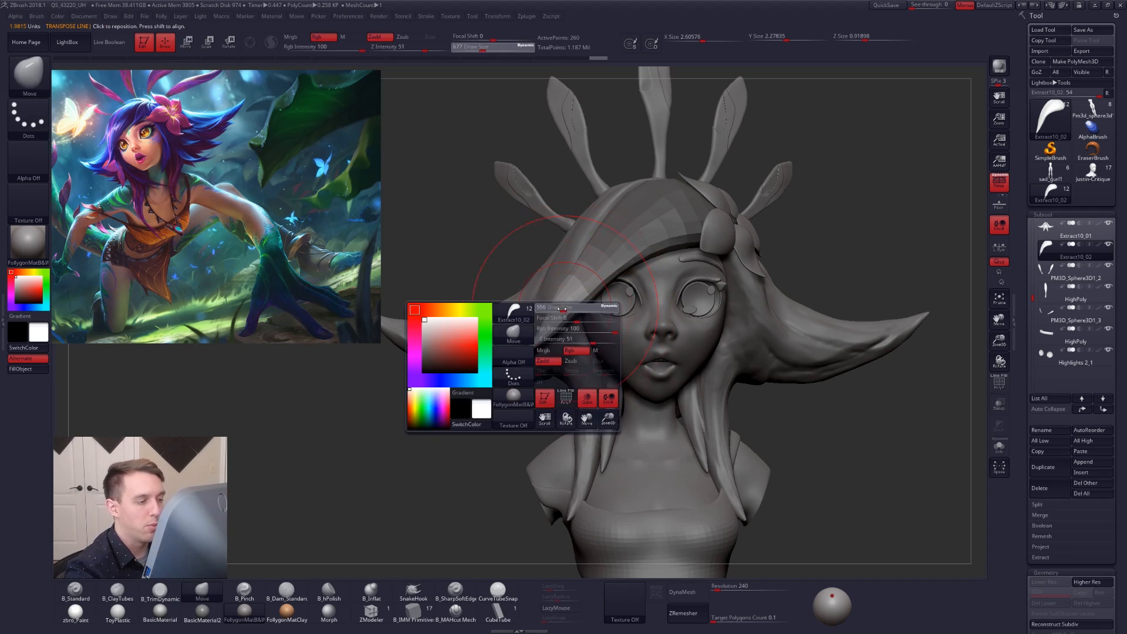
left_click_drag(515, 251, 520, 259, "ctrl")
Refine the bang's outline beside the face with the Move brush, at draw size 581 and again at 447.
left_click_drag(566, 298, 592, 289)
key("space")
left_click_drag(602, 327, 607, 327)
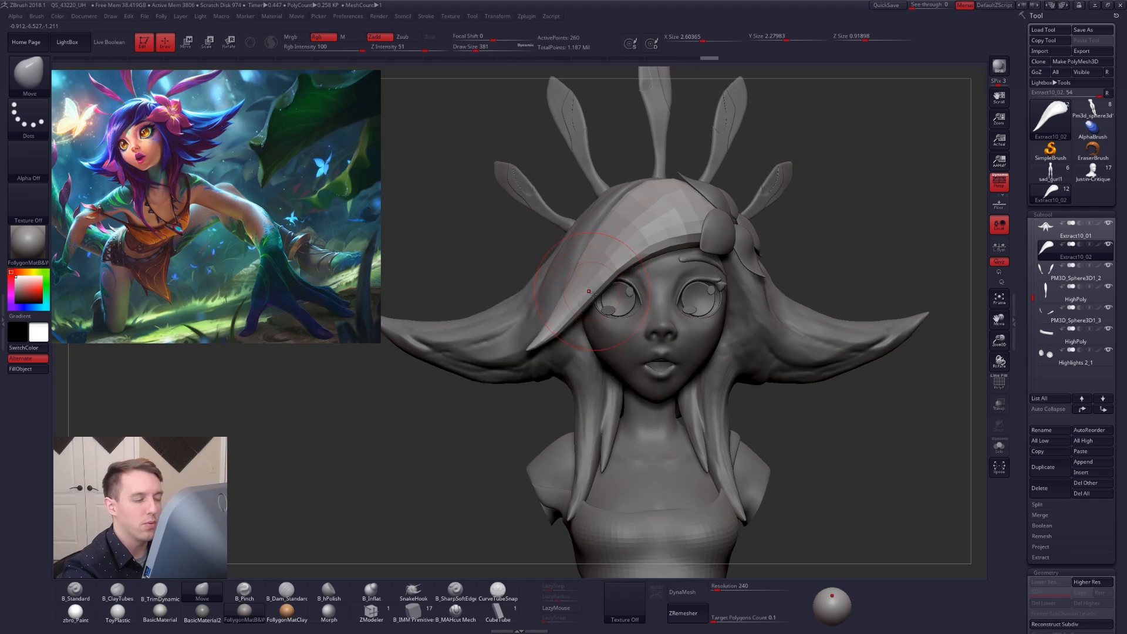
right_click_drag(528, 299, 593, 291)
key("space")
left_click_drag(576, 315, 576, 317)
mouse_move(577, 264)
right_mouse_down()
mouse_move(593, 301)
mouse_move(537, 352)
right_mouse_up()
key("space")
left_click_drag(564, 330, 568, 330)
right_click_drag(544, 323, 555, 370)
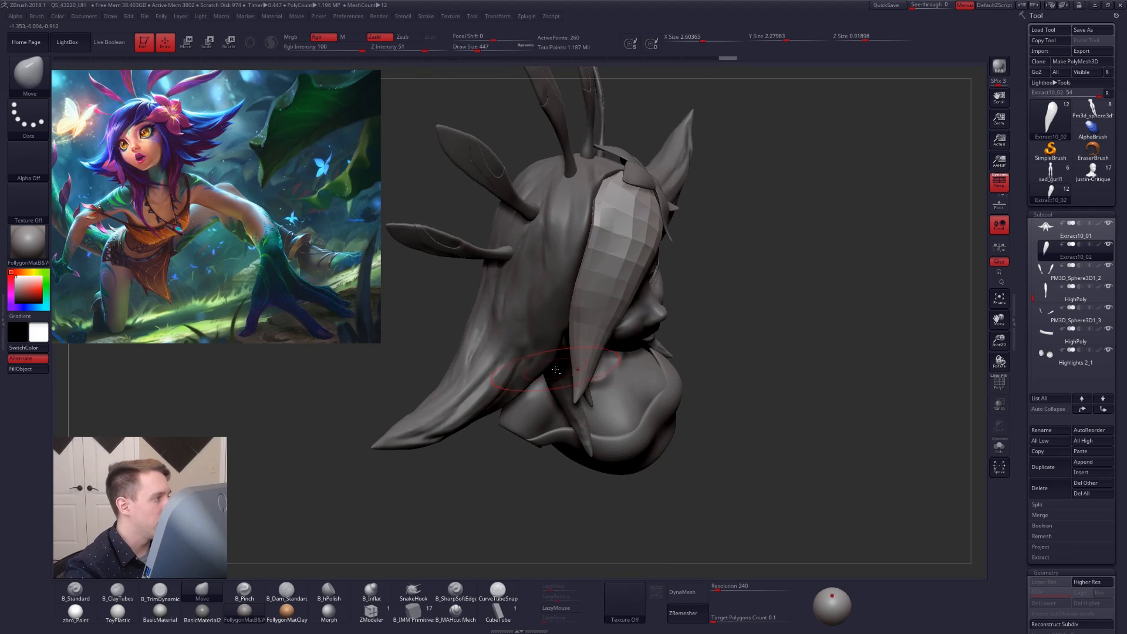
Set the Move brush's draw size to 615 and push the middle of the bang back toward the head in side view.
key("space")
left_click_drag(580, 354, 590, 353)
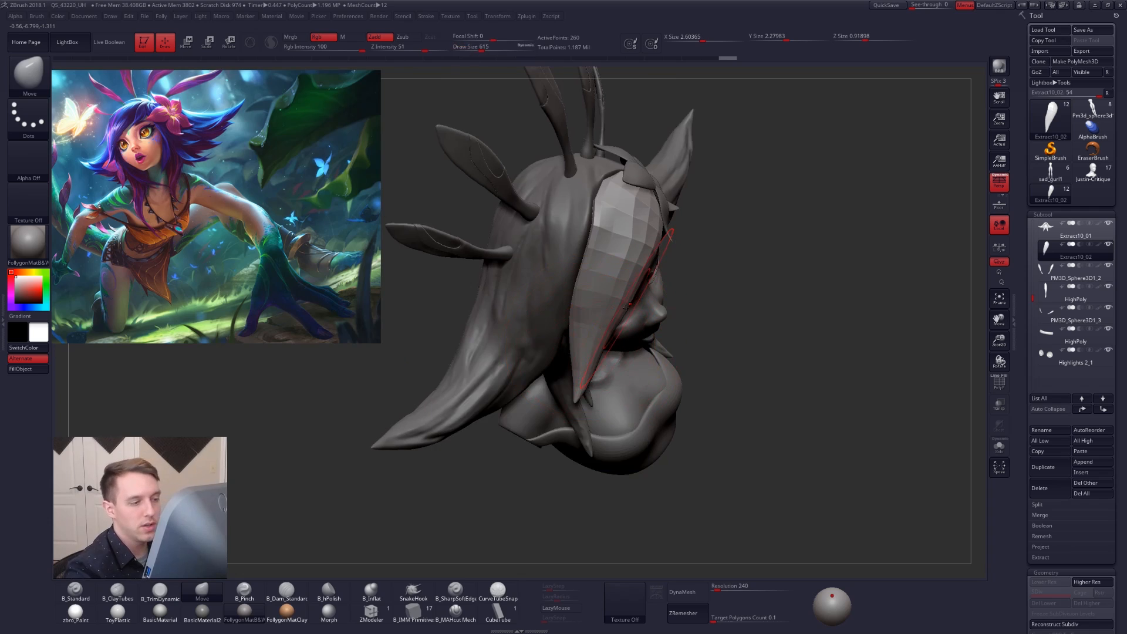
left_click_drag(612, 300, 609, 307)
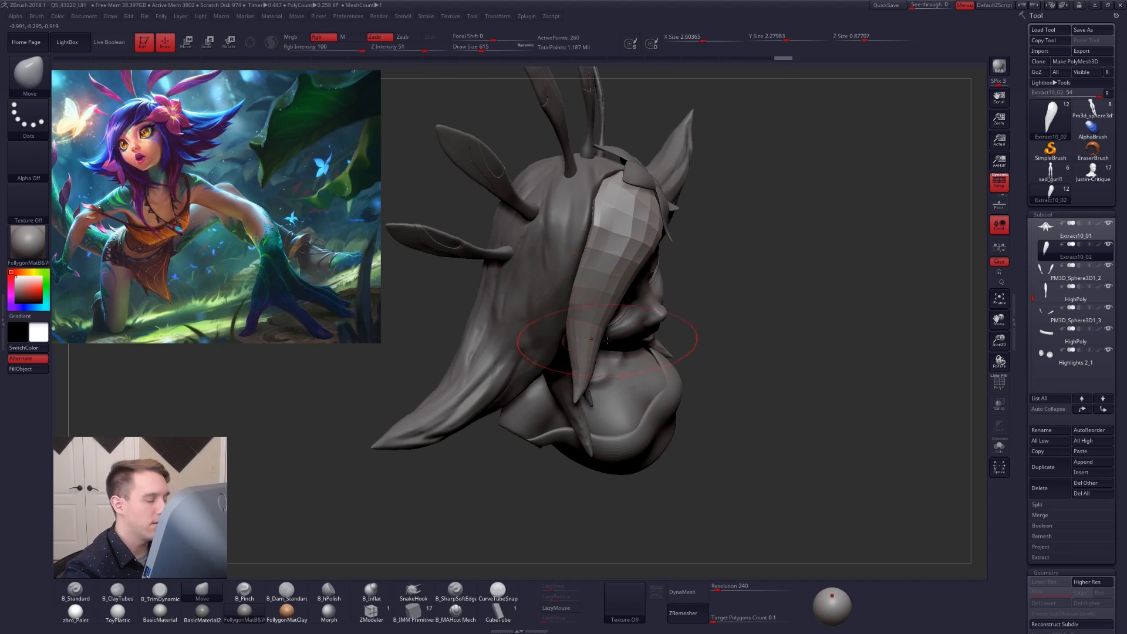
Isolate the bang, mask everything except its tip, and rotate the tip slightly in side view.
key("alt+s")
key("space")
left_click_drag(602, 353, 582, 354)
left_click_drag(599, 430, 584, 449, "ctrl")
key("r")
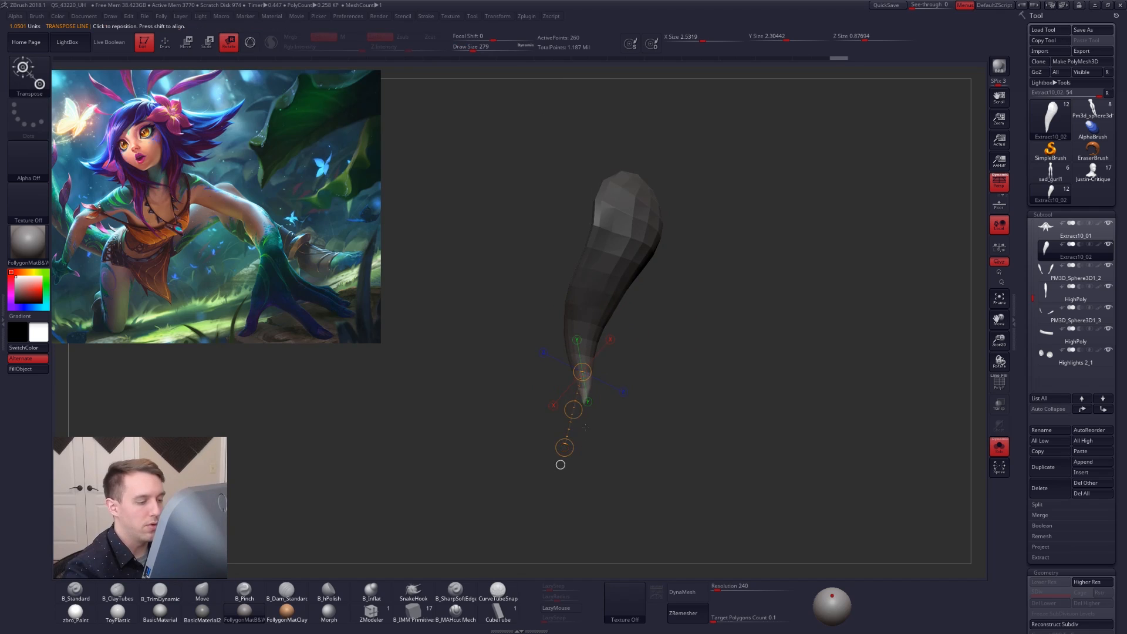
key("q")
Fine-tune the unmasked tip of the isolated bang with the Move brush and clear the mask.
key("space")
left_click_drag(589, 394, 623, 411)
key("space")
left_click_drag(592, 383, 592, 385)
key("space")
left_click_drag(596, 371, 591, 371)
mouse_move(618, 156)
left_mouse_down("ctrl")
mouse_move(588, 298)
mouse_move(742, 505)
mouse_move(742, 493)
left_mouse_up("ctrl")
left_click_drag(710, 370, 699, 397, "ctrl")
Show the full bust, set the Move brush's draw size to 350 and adjust the bang's tip from the front.
left_click_drag(389, 402, 342, 421)
mouse_move(582, 418)
left_mouse_down()
mouse_move(662, 378)
mouse_move(629, 414)
left_mouse_up()
key("shift+s")
key("space")
left_click_drag(530, 385, 521, 402)
left_click_drag(763, 499, 723, 433, "alt")
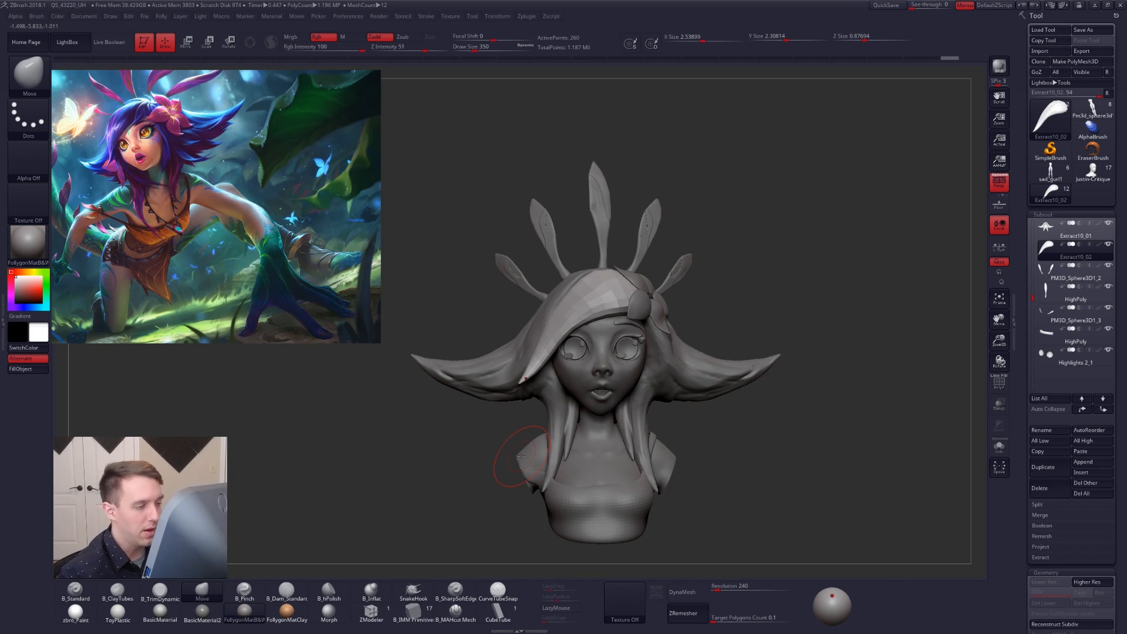
Isolate the bang and subdivide it four times, up to subdivision level 5.
key("alt+s")
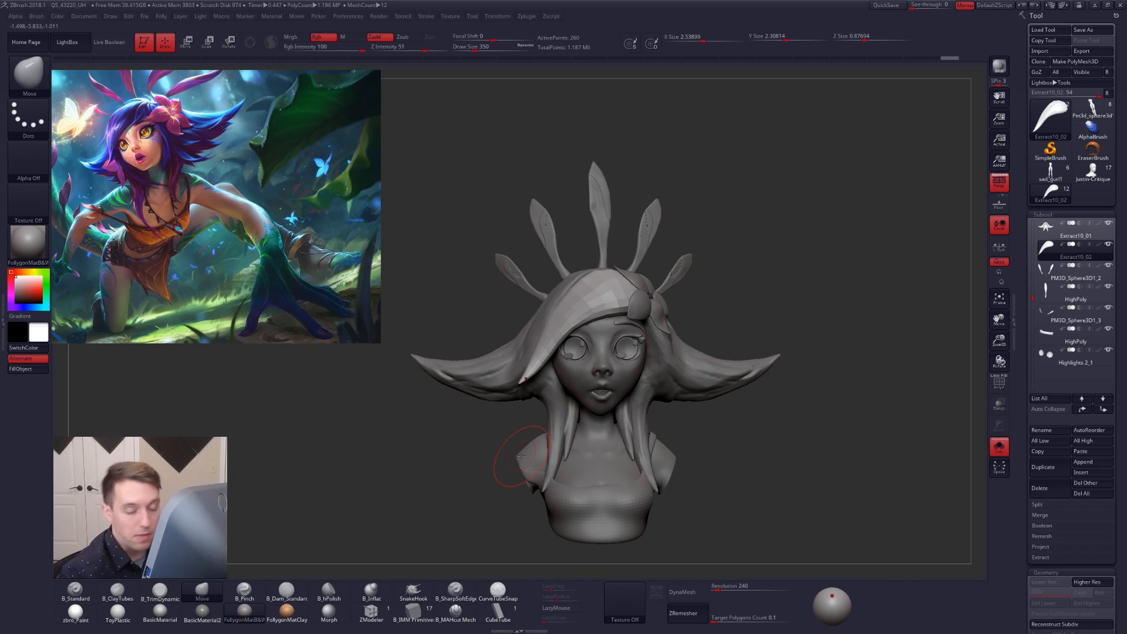
key("ctrl+d")
key("ctrl+d")
key("ctrl+d")
key("ctrl+d")
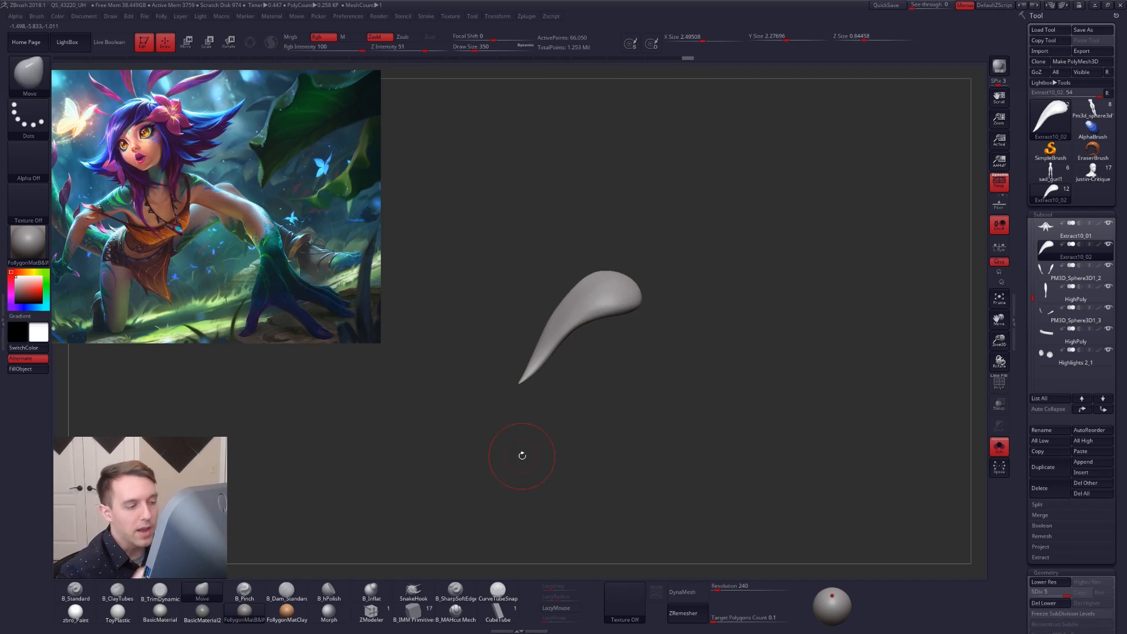
left_click_drag(582, 494, 632, 456, "alt")
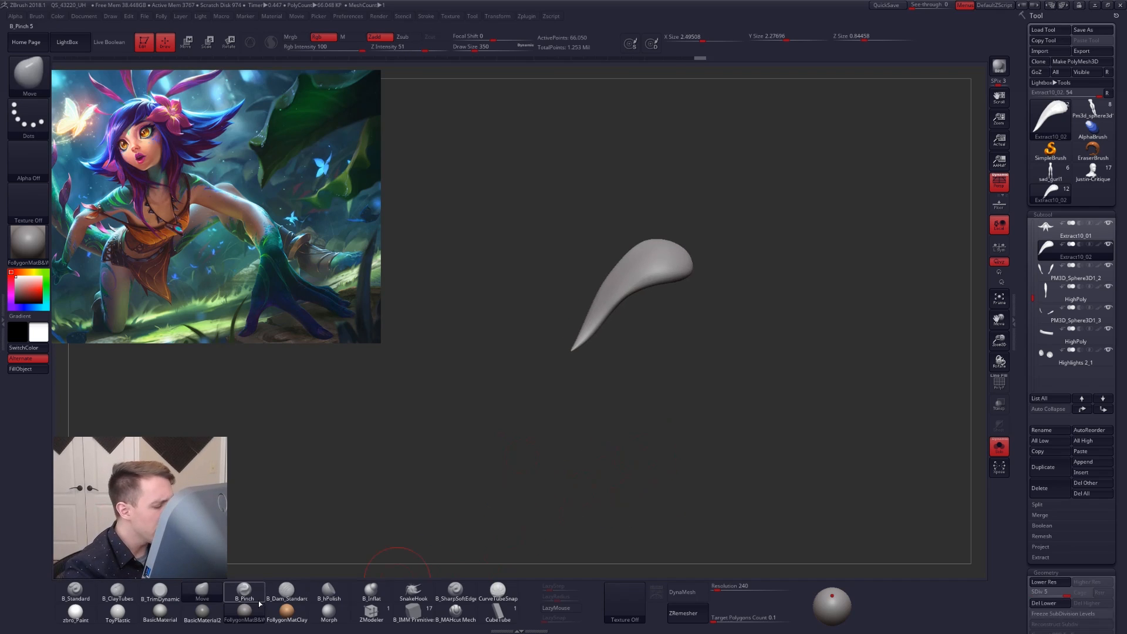
Choose the B_Dam_Standard brush at draw size 239 and check the subdivided bang against the full bust before isolating it again.
left_click(287, 591)
left_click_drag(593, 410, 610, 469, "alt")
key("space")
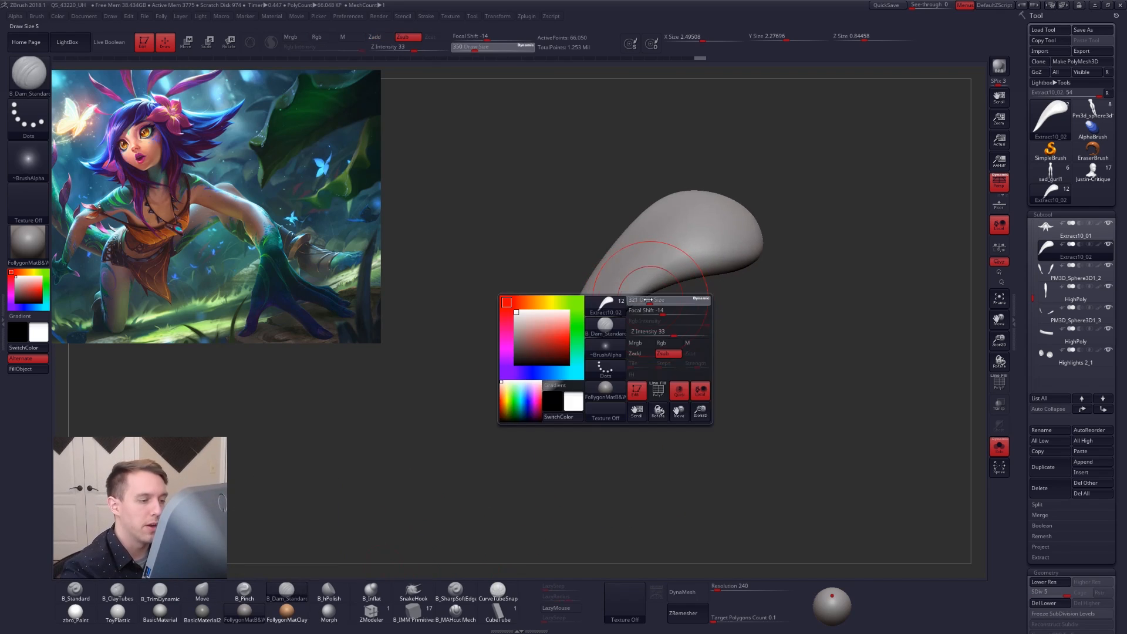
left_click_drag(651, 300, 644, 300)
key("alt+s")
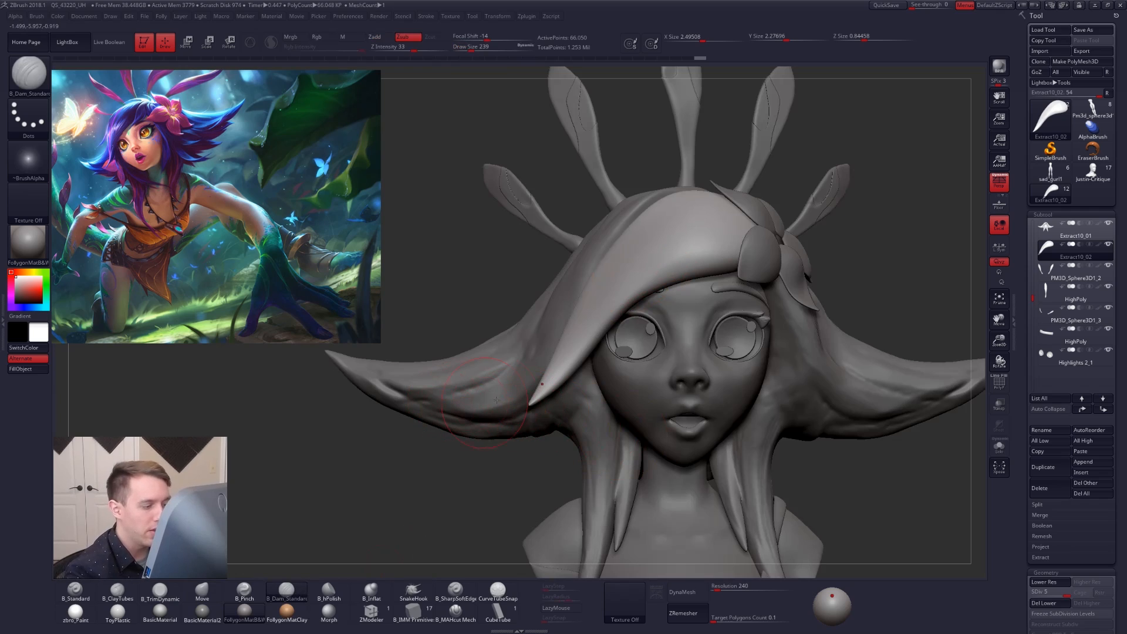
left_click_drag(538, 467, 658, 397)
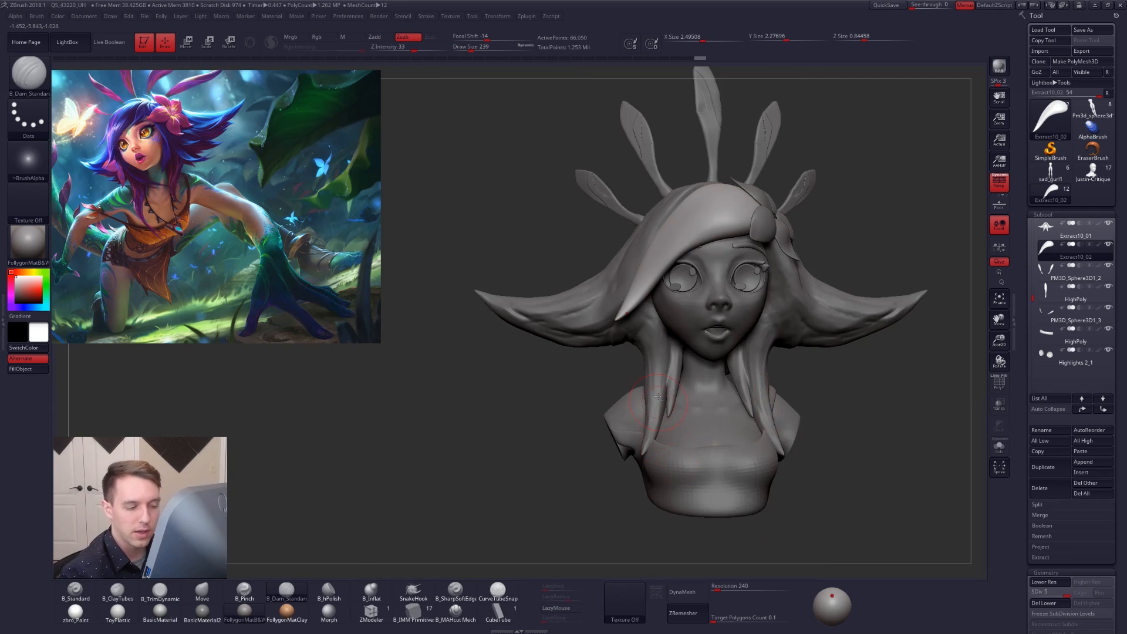
left_click_drag(550, 508, 543, 516)
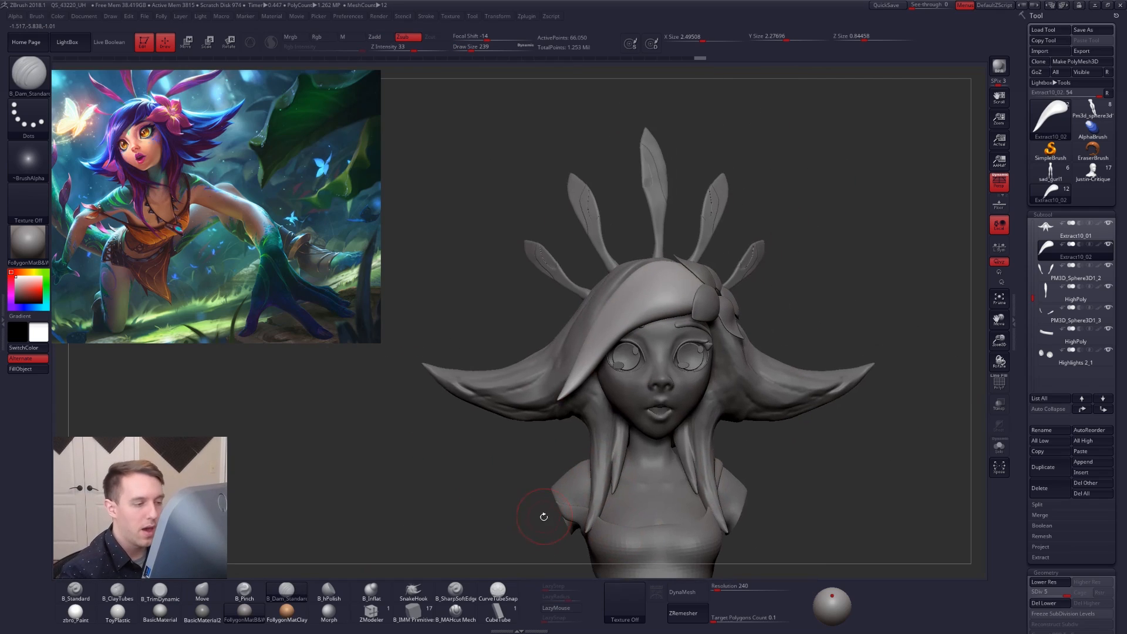
key("alt+s")
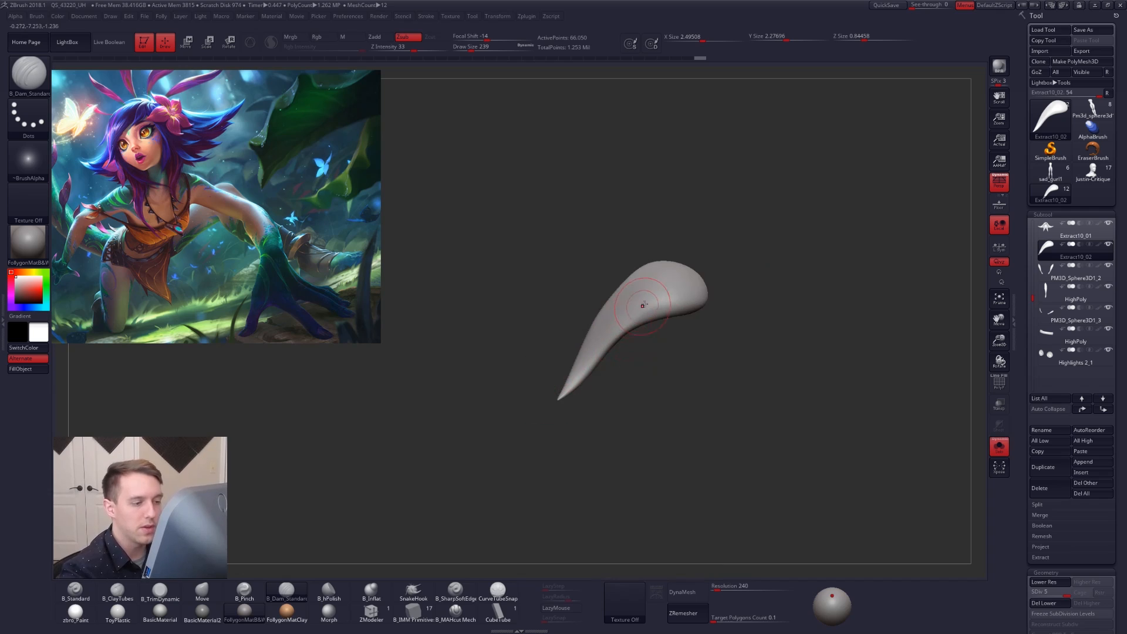
right_click_drag(641, 304, 665, 329)
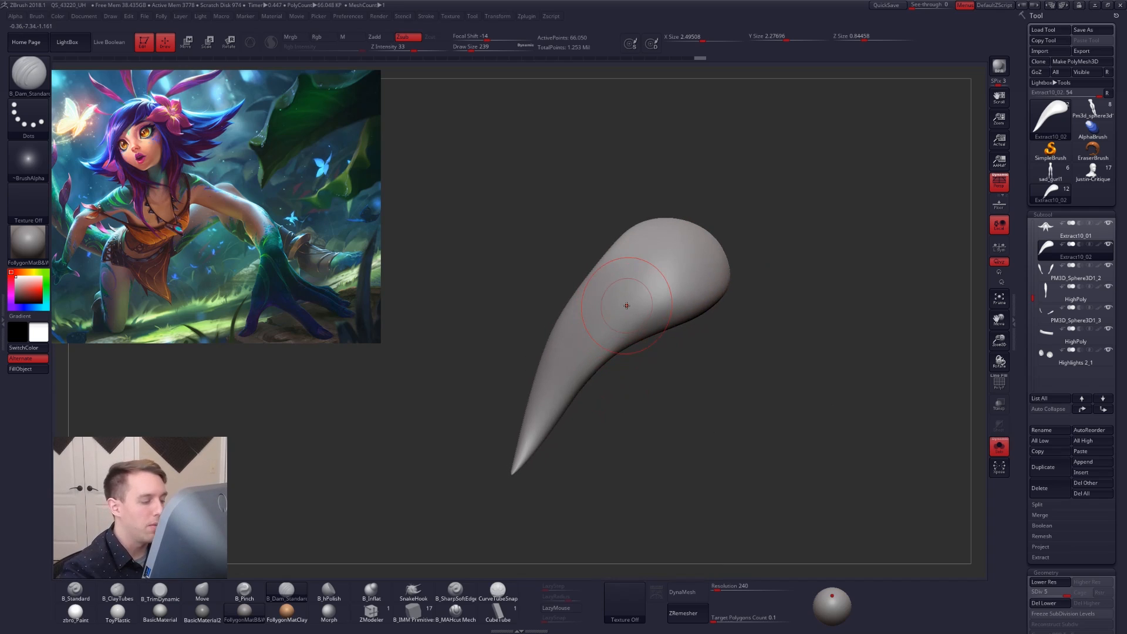
Turn on LazyMouse and set the Dam_Standard brush to Z intensity 9 and draw size 203.
left_click(571, 609)
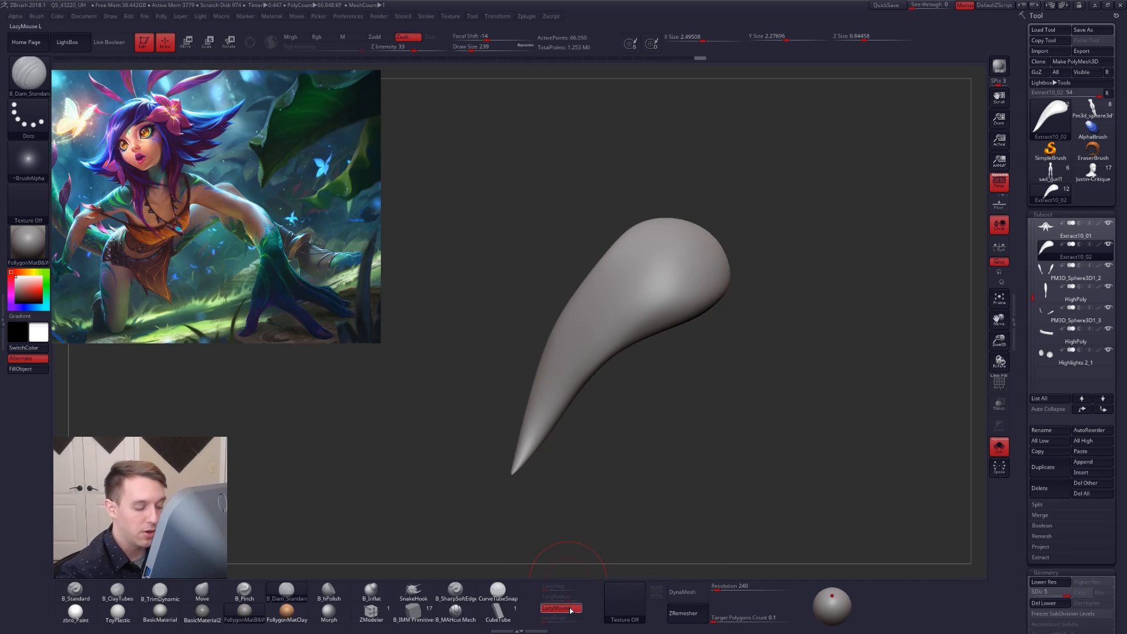
right_click_drag(643, 303, 663, 285)
key("space")
key("space")
mouse_move(671, 288)
left_mouse_down()
mouse_move(693, 322)
mouse_move(679, 322)
left_mouse_up()
key("space")
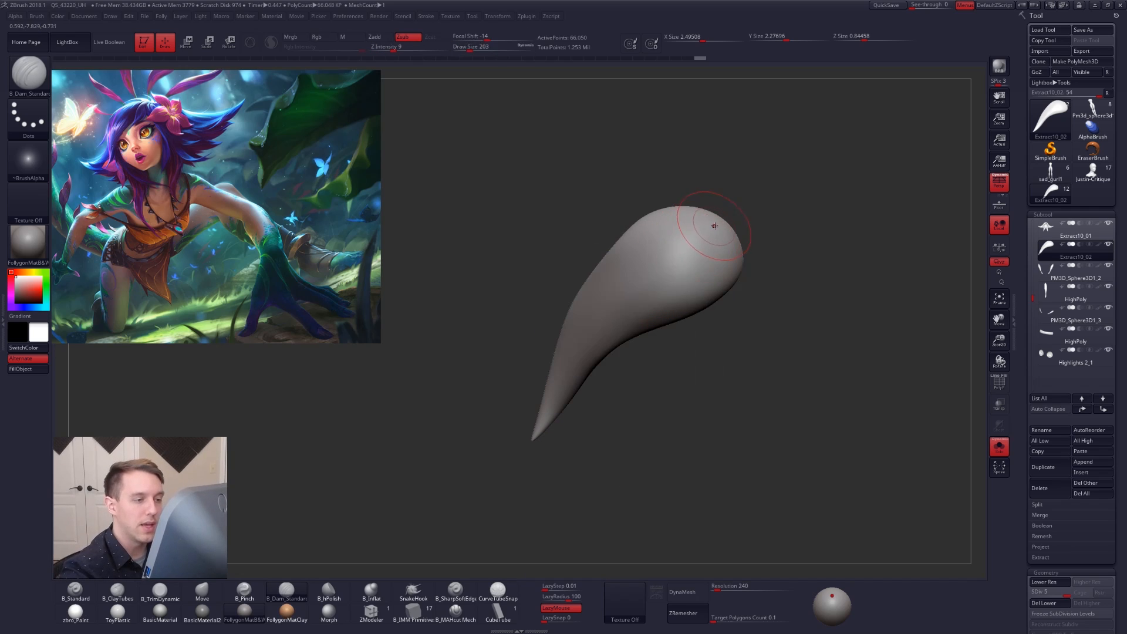
Try carving several shallow lengthwise grooves along the isolated bang and undo them.
left_click_drag(714, 226, 595, 324)
right_click_drag(595, 324, 578, 330)
left_click_drag(702, 250, 566, 367)
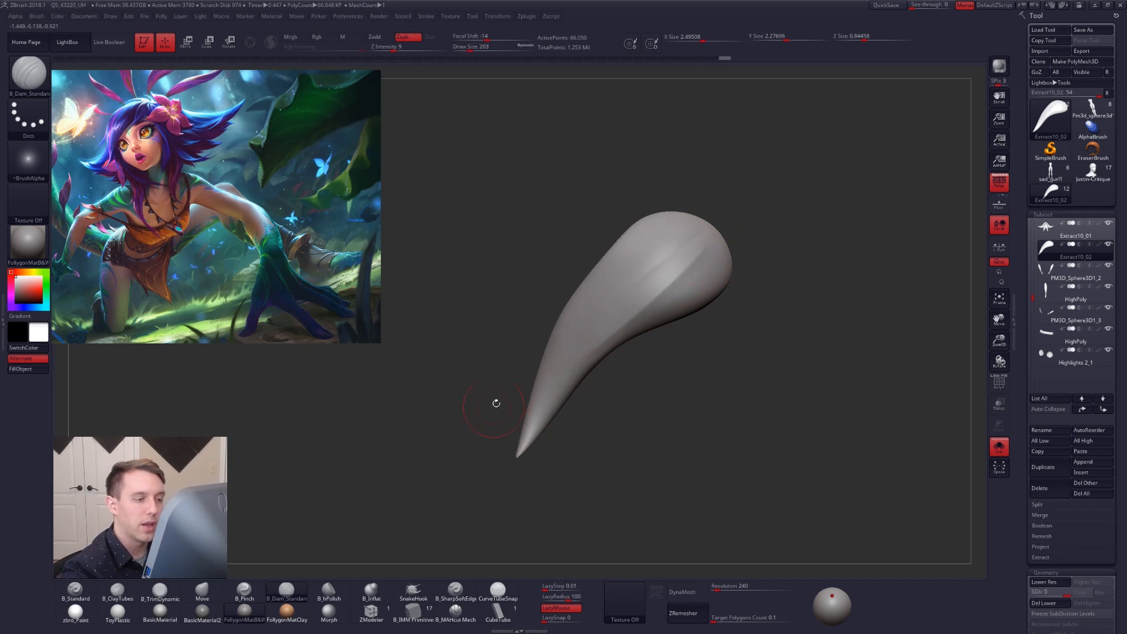
left_click_drag(686, 229, 558, 335)
right_click_drag(598, 346, 577, 349)
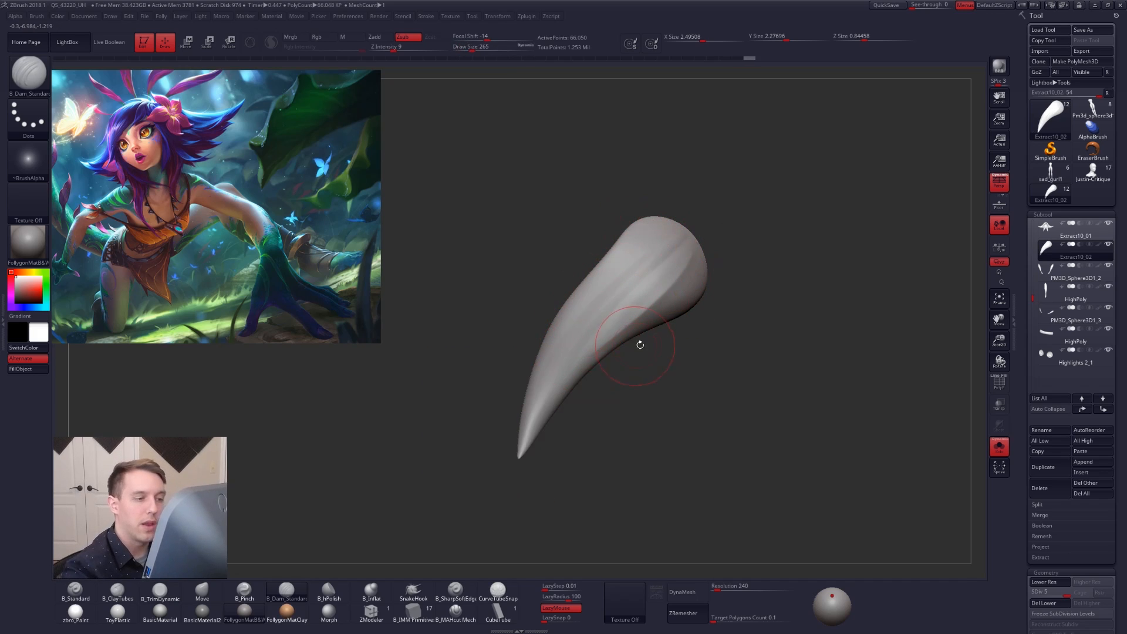
key("ctrl")
key("ctrl+z")
key("ctrl+z")
Set the draw size to 321, carve a long groove from the bang's tip to its root, and smooth its upper end.
key("space")
left_click_drag(638, 297, 644, 296)
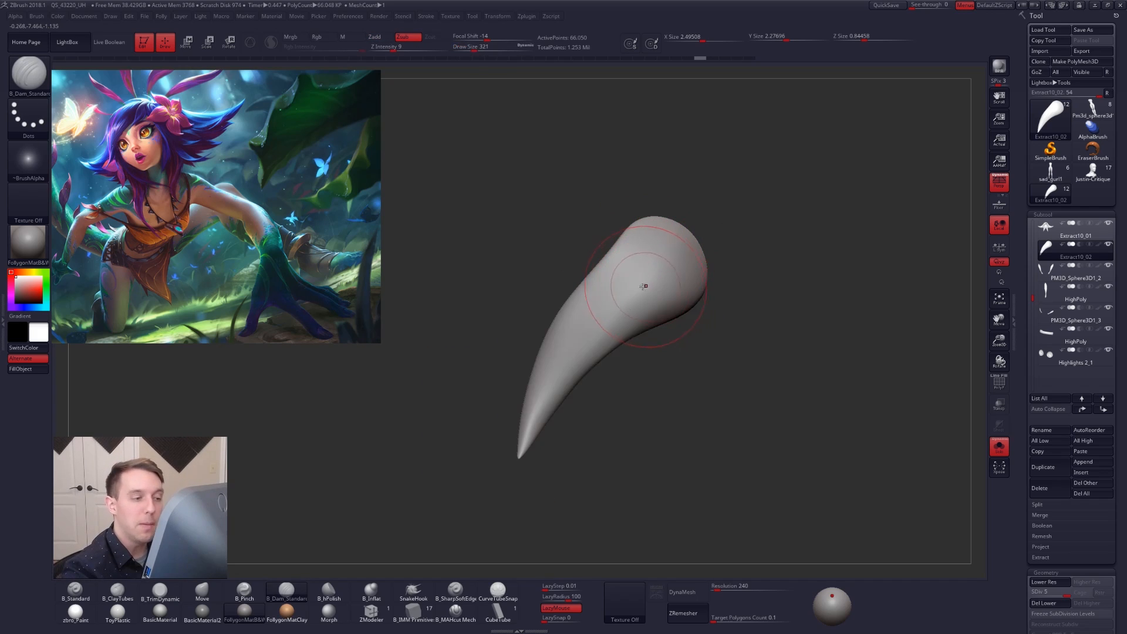
right_click_drag(644, 285, 629, 312, "alt")
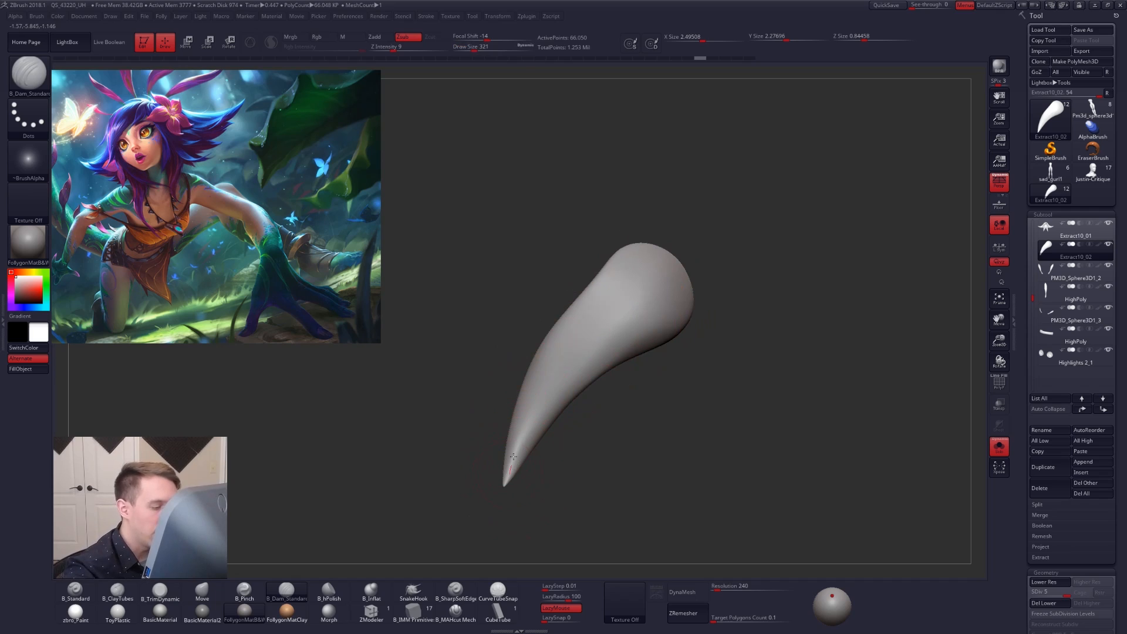
mouse_move(513, 456)
left_mouse_down()
mouse_move(543, 381)
mouse_move(595, 318)
mouse_move(676, 256)
left_mouse_up()
mouse_move(694, 274)
right_mouse_down()
mouse_move(645, 324)
mouse_move(675, 276)
right_mouse_up()
left_click_drag(679, 276, 676, 275, "shift")
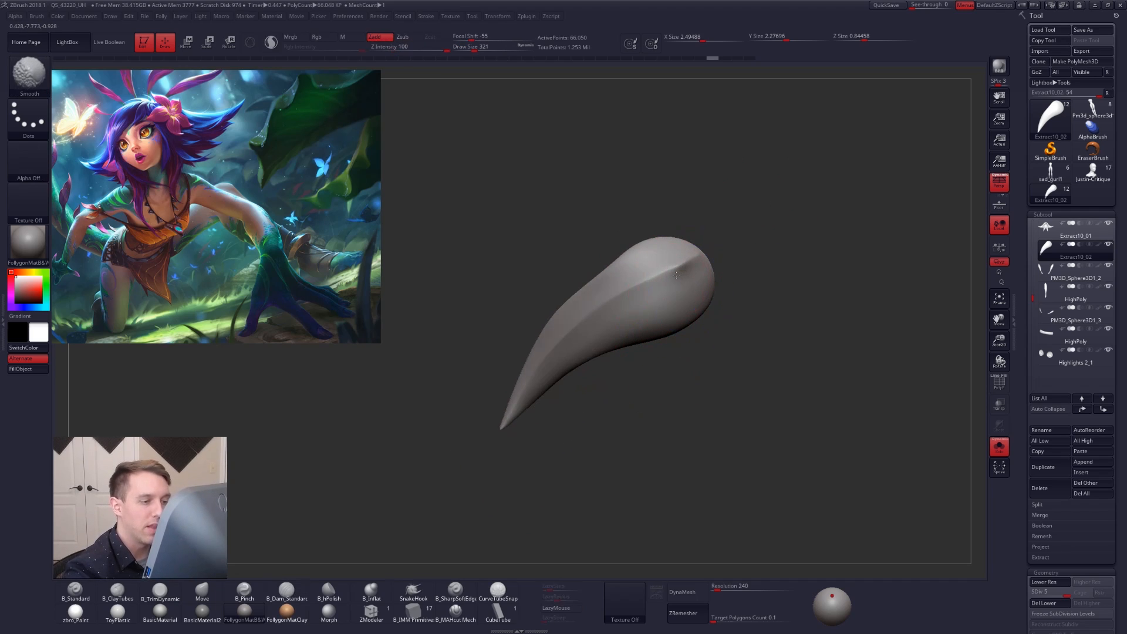
right_click_drag(555, 357, 586, 324)
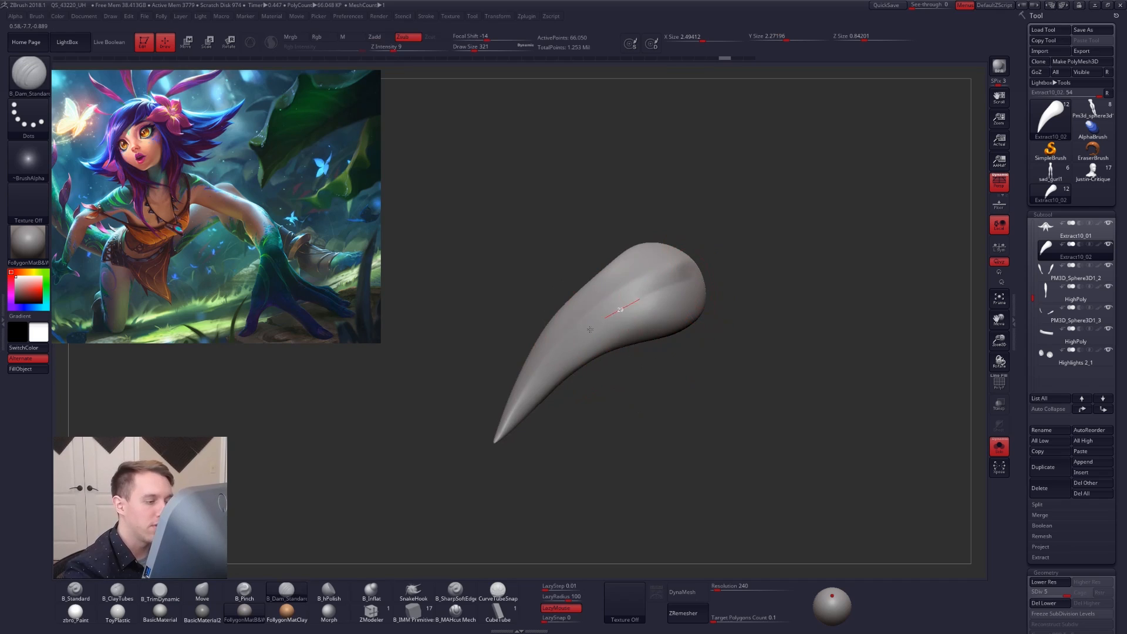
Reduce the draw size to 239 and carve narrower strand lines along the length of the bang.
right_click_drag(546, 404, 643, 352)
key("space")
left_click_drag(584, 379, 575, 378)
right_click_drag(653, 269, 596, 375)
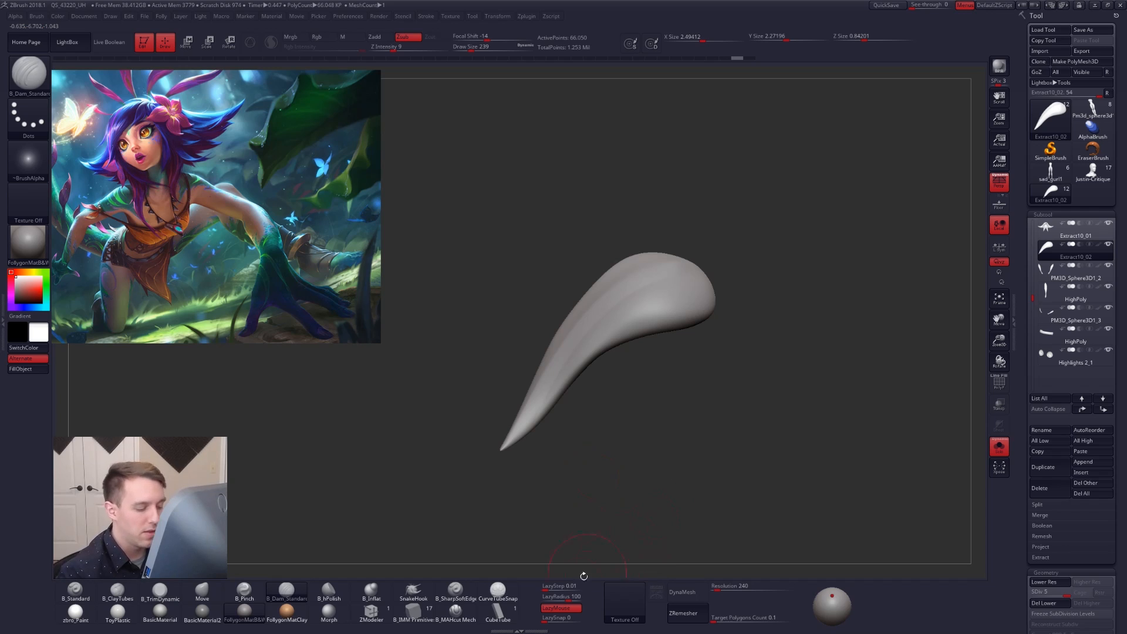
Set the draw size to 350 and carve broad grooves along the bang's lower edge and outer side down to the tip.
key("space")
mouse_move(675, 304)
left_mouse_down()
mouse_move(700, 301)
mouse_move(583, 354)
mouse_move(548, 402)
left_mouse_up()
right_click_drag(549, 402, 646, 350)
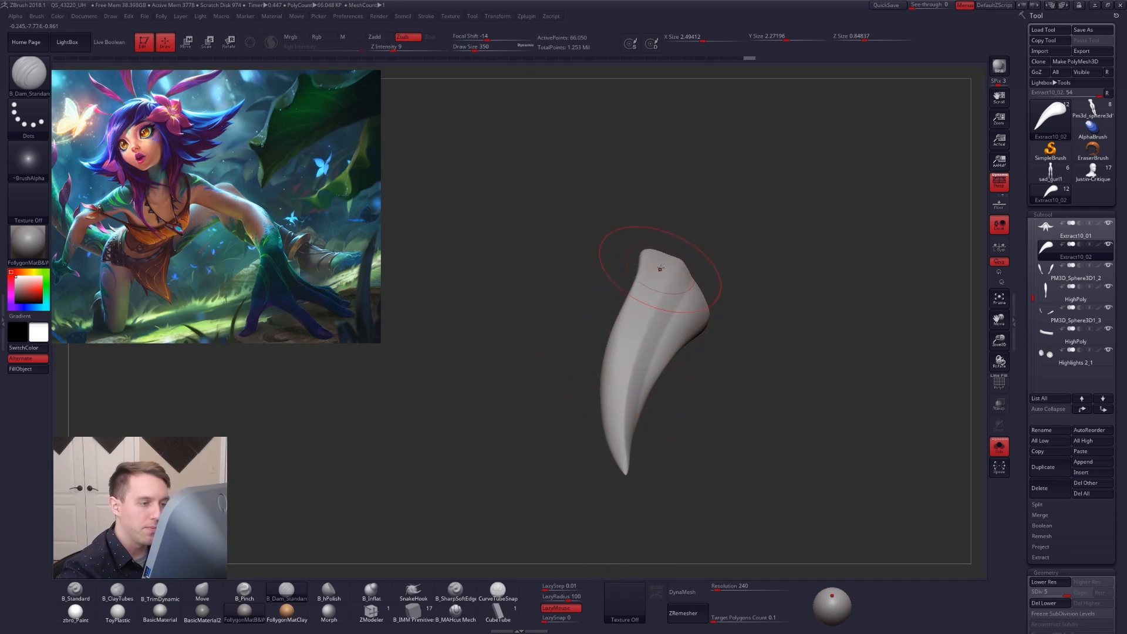
left_click_drag(660, 268, 637, 310)
left_click_drag(607, 420, 612, 464)
mouse_move(611, 494)
right_mouse_down()
mouse_move(709, 412)
mouse_move(751, 408)
mouse_move(619, 378)
right_mouse_up()
Show the full bust again and switch to the Move brush.
key("alt+s")
right_click_drag(692, 512, 721, 490, "alt")
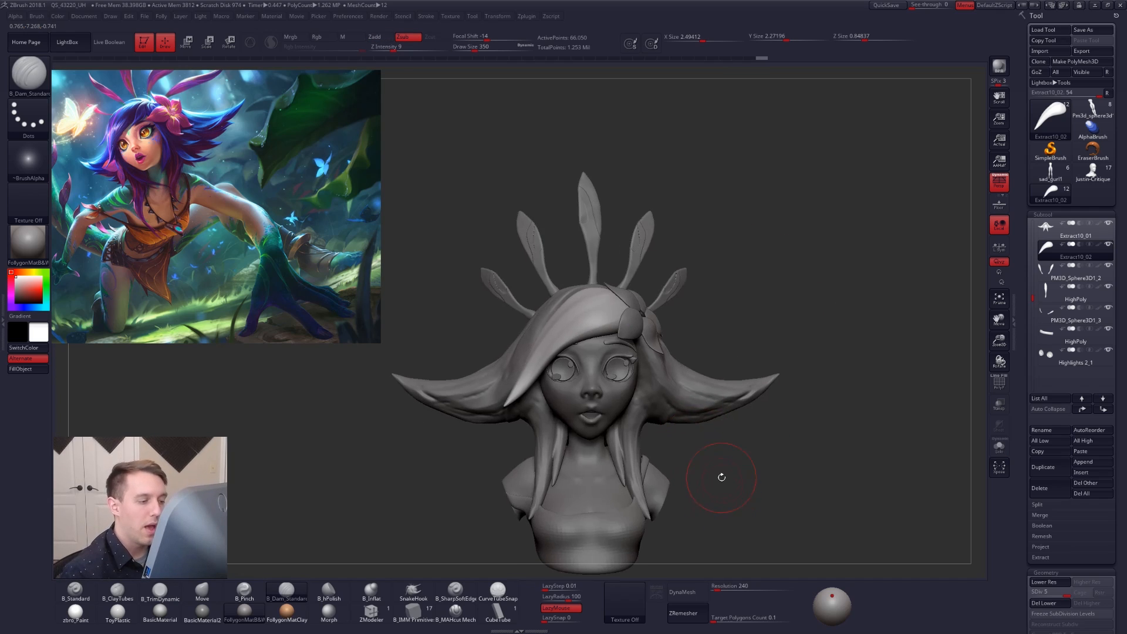
key("b")
key("m")
key("v")
right_click_drag(683, 426, 672, 435)
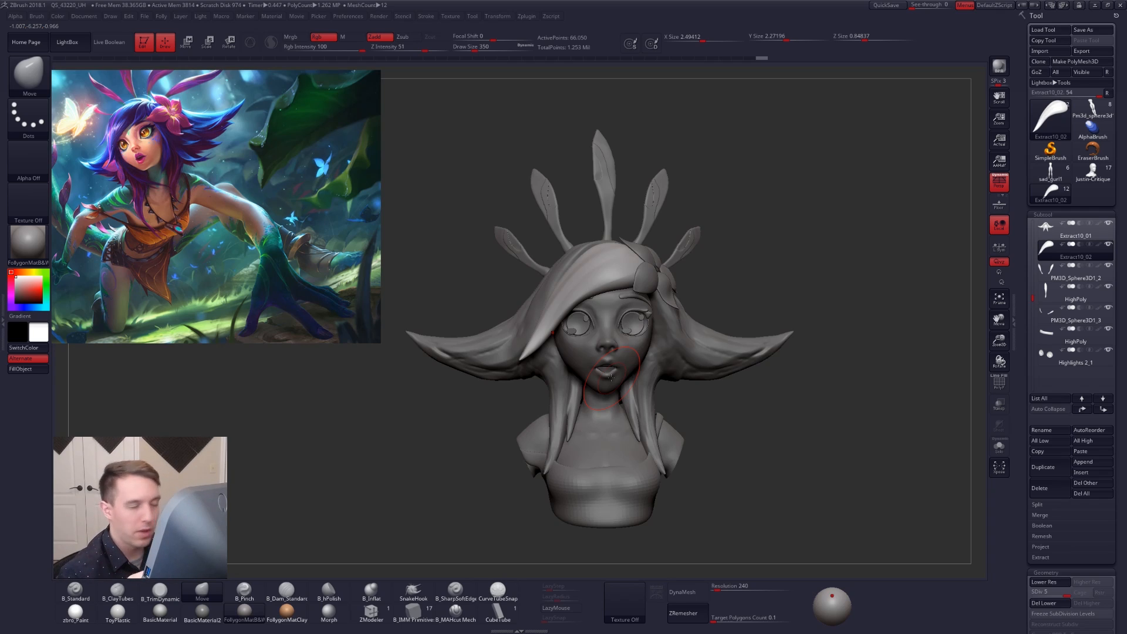
Examine the bang's wireframe at its lowest subdivision level, return to level 5 and hide the wireframe.
key("shift+d")
key("shift+d")
key("shift+d")
key("shift+d")
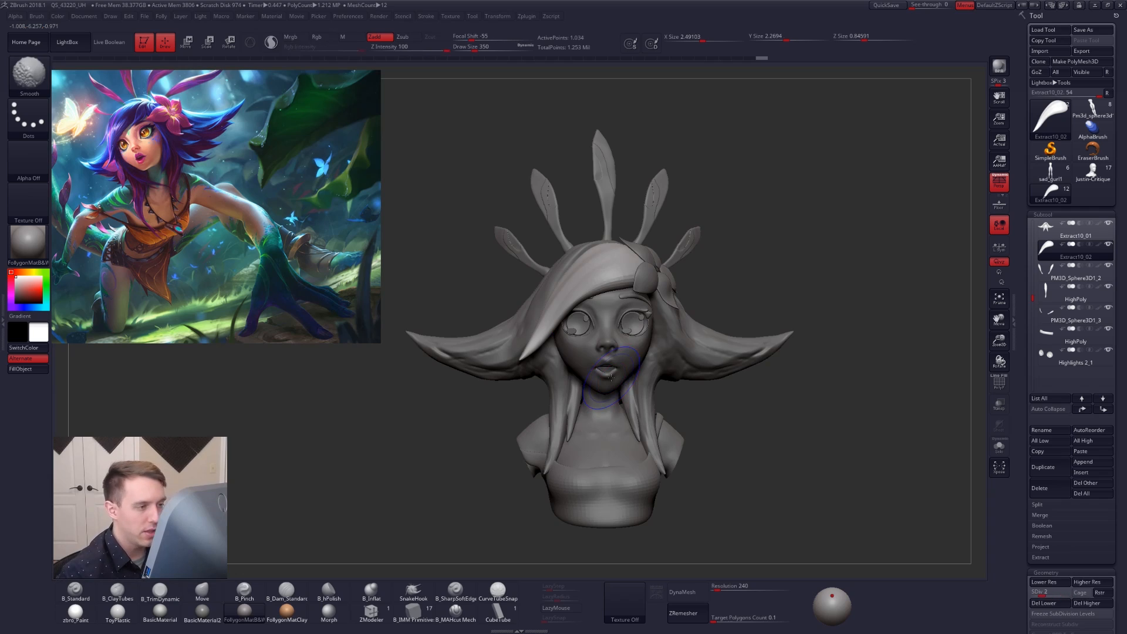
key("shift+f")
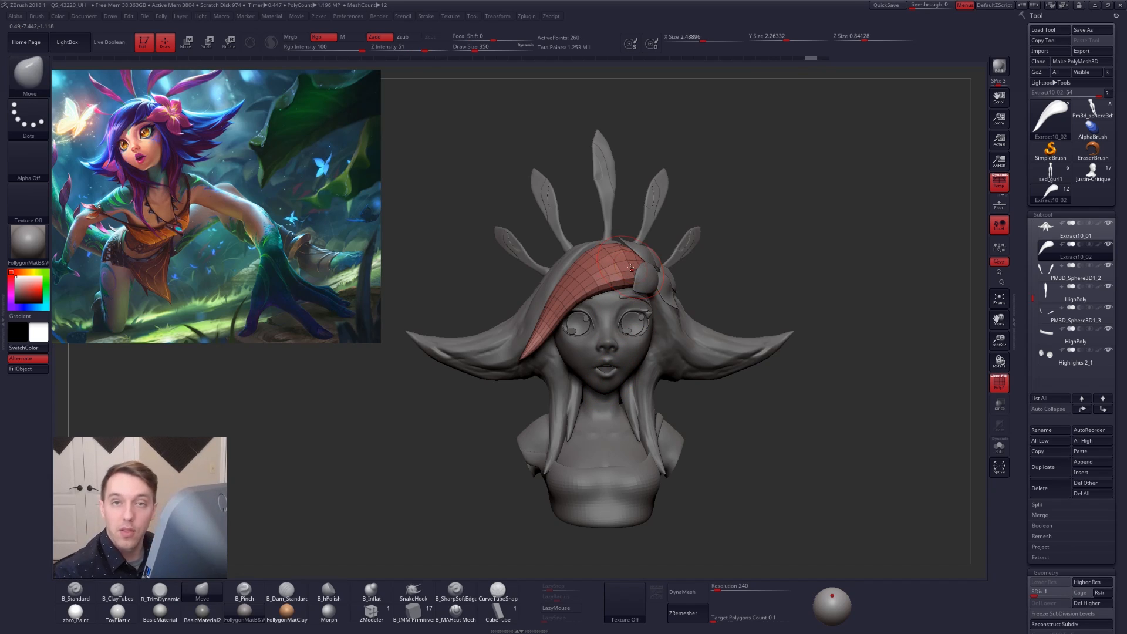
key("d")
key("d")
key("d")
key("d")
key("shift+f")
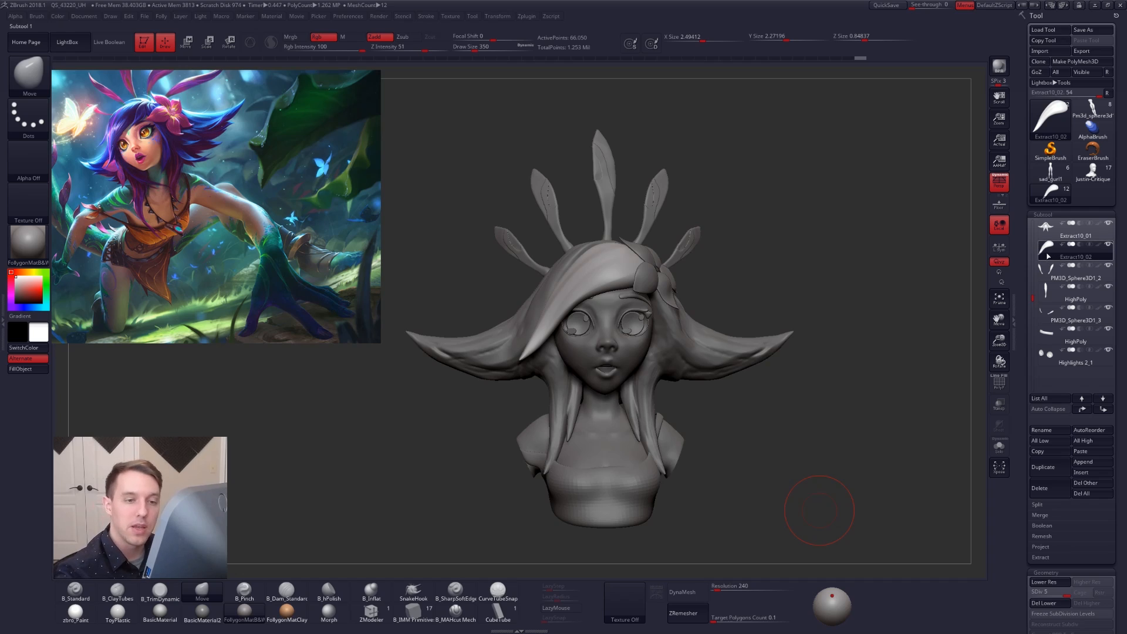
Hide the hair, front bang, feather, headband and flower subtools, leaving the head, eyes, body and top visible.
left_click(1074, 232)
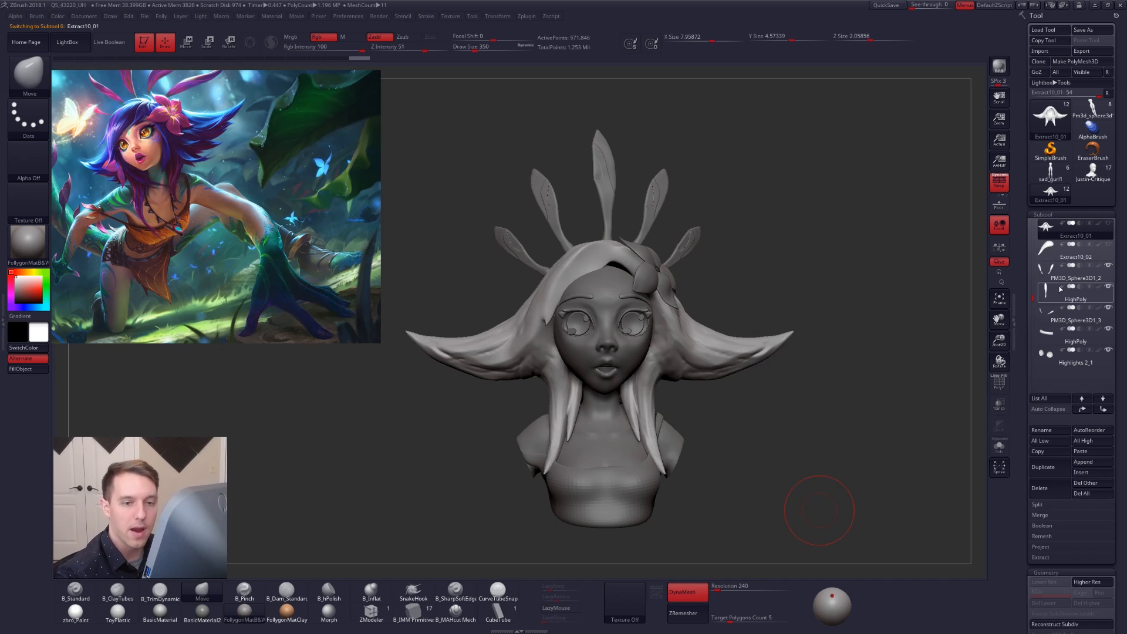
left_click(1074, 272)
left_click_drag(837, 462, 822, 437, "alt")
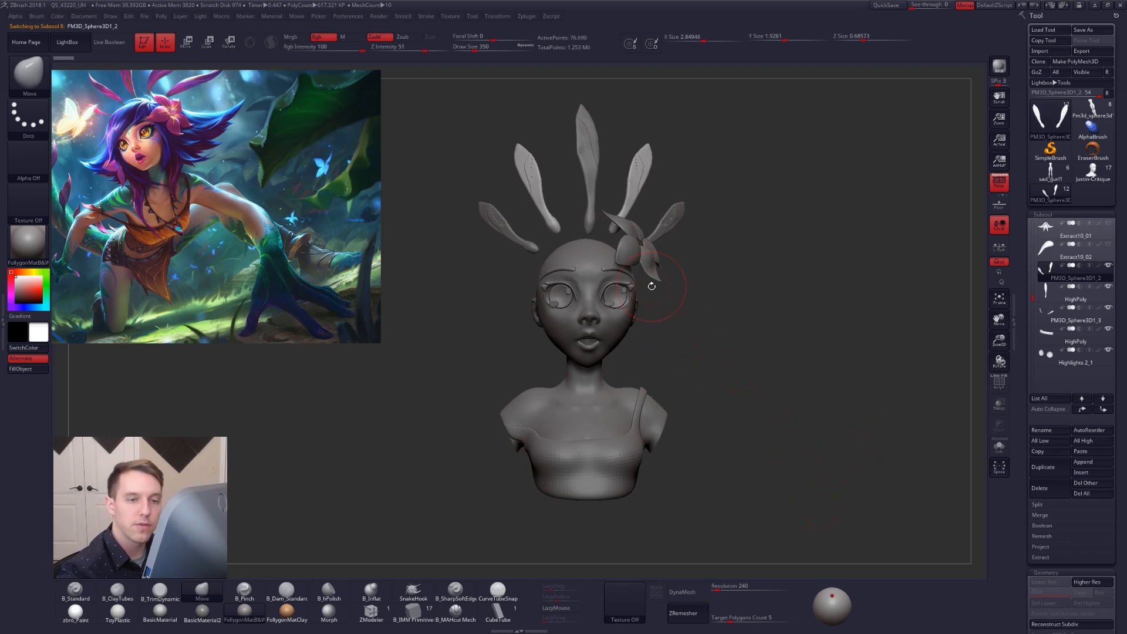
left_click(1047, 279)
left_click(1048, 297)
left_click(1048, 297)
left_click(1047, 318)
left_click(1048, 318)
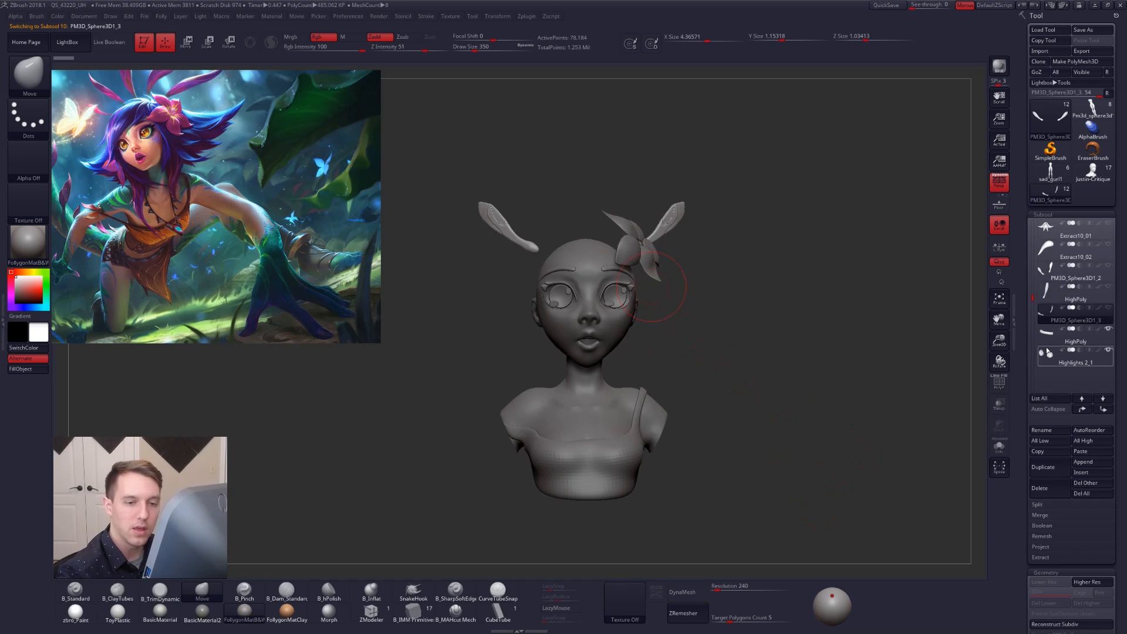
left_click(1048, 333)
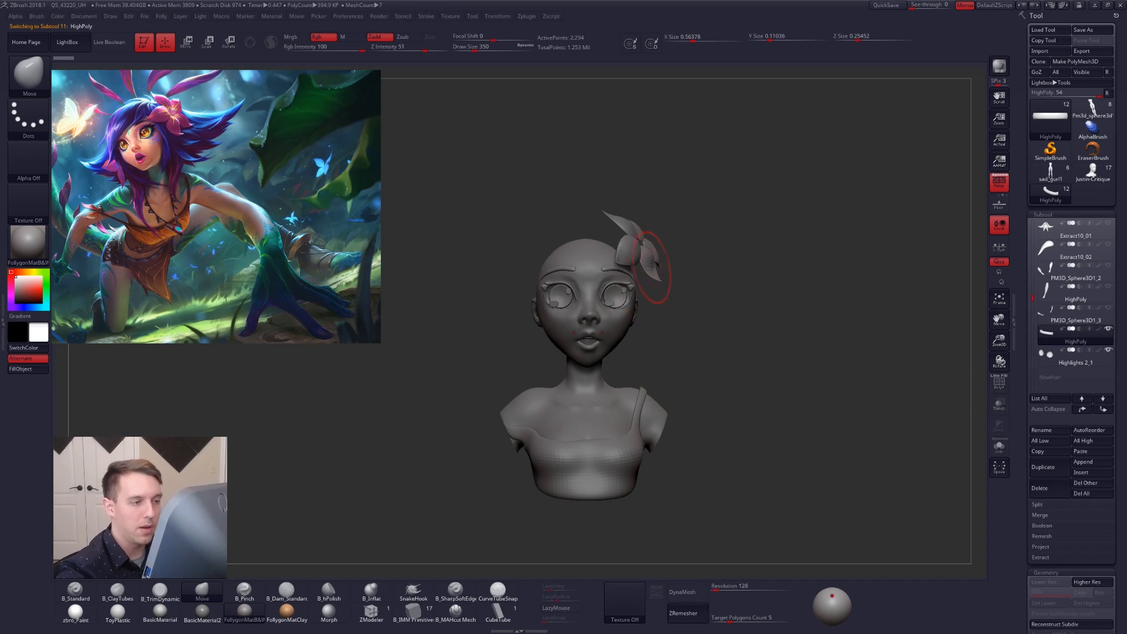
left_click(651, 268, "alt")
left_click(1108, 224)
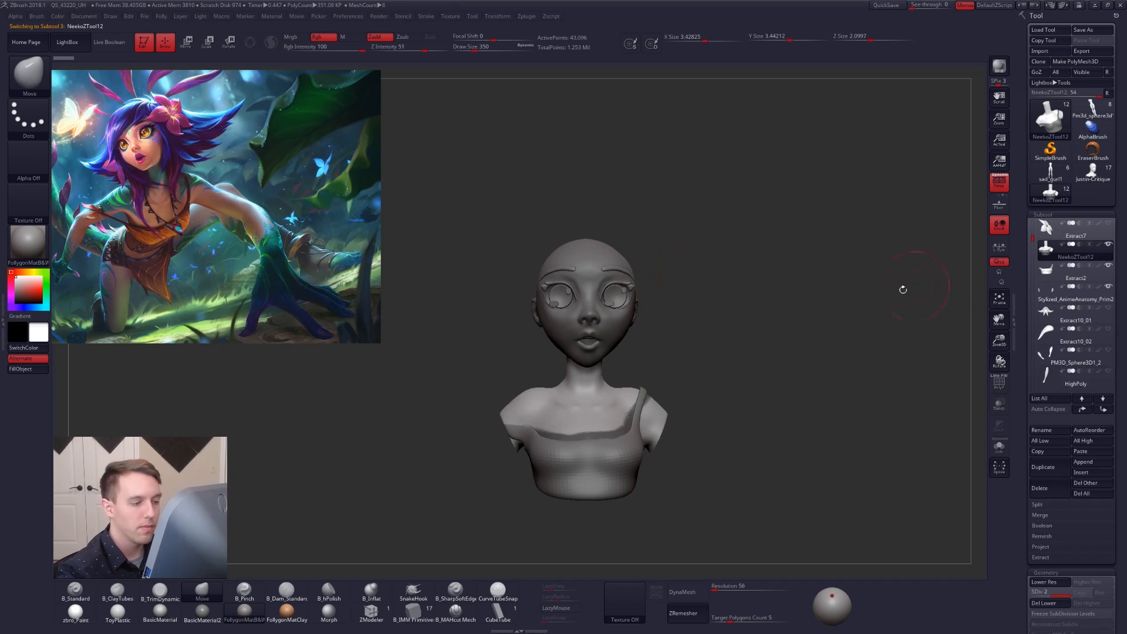
Examine the body subtool in isolation and within the bust, and briefly preview its painted colours.
left_click_drag(703, 369, 723, 363)
key("ctrl+shift+s")
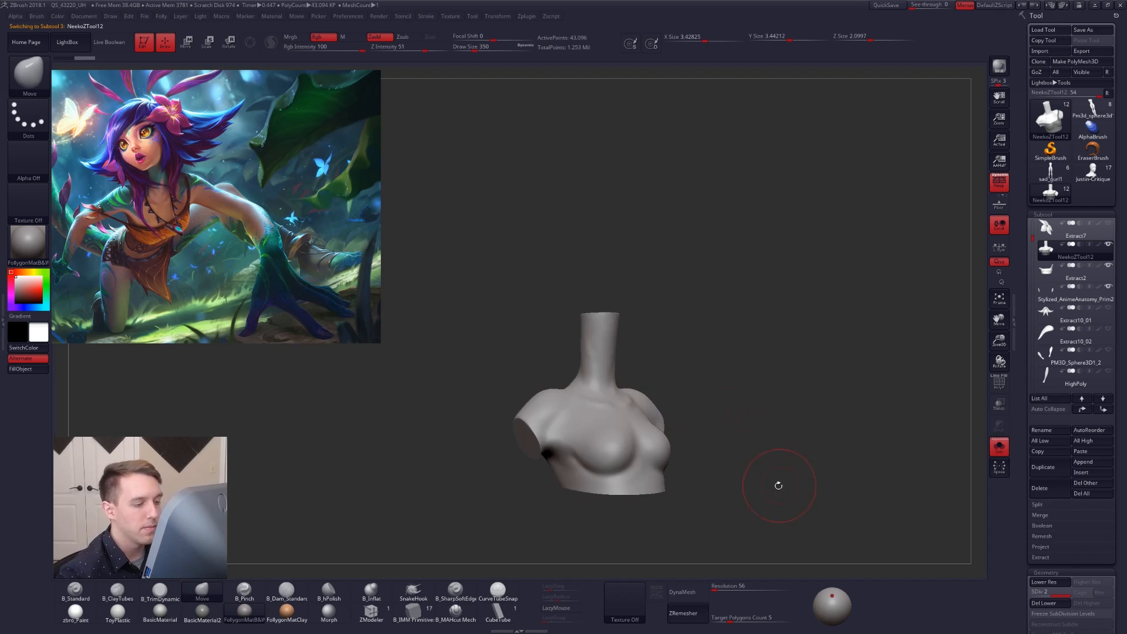
mouse_move(778, 485)
left_mouse_down("shift")
mouse_move(762, 492)
mouse_move(790, 488)
mouse_move(762, 483)
left_mouse_up("shift")
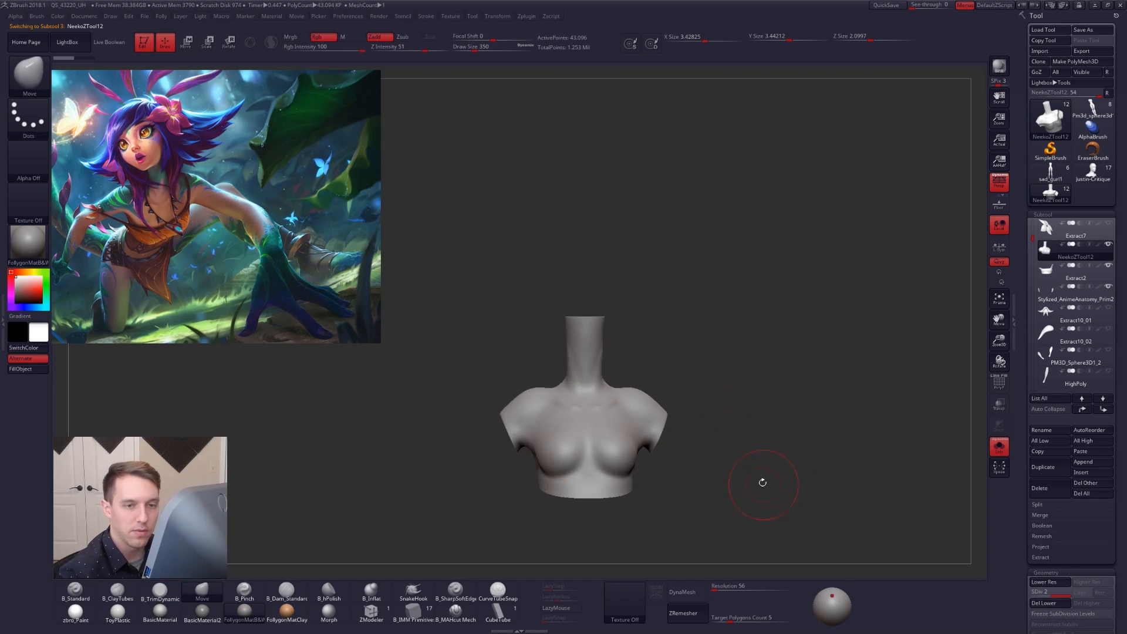
key("ctrl+shift+s")
key("s")
mouse_move(703, 337)
left_mouse_down()
mouse_move(679, 331)
mouse_move(710, 290)
mouse_move(609, 330)
mouse_move(608, 380)
left_mouse_up()
key("space")
left_click(653, 324)
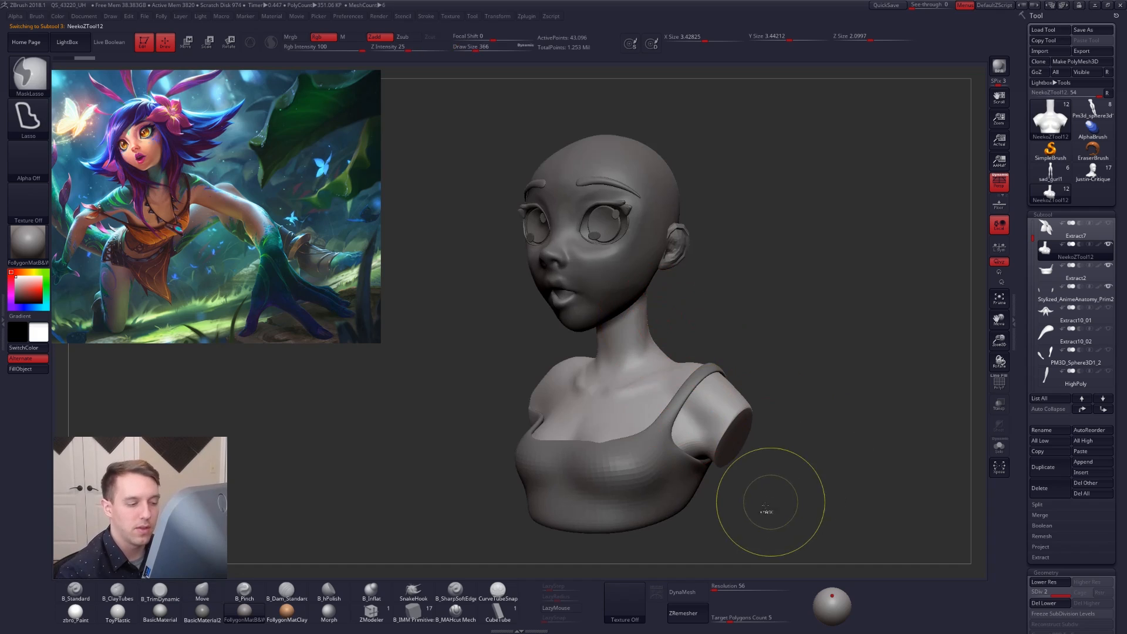
key("ctrl+z")
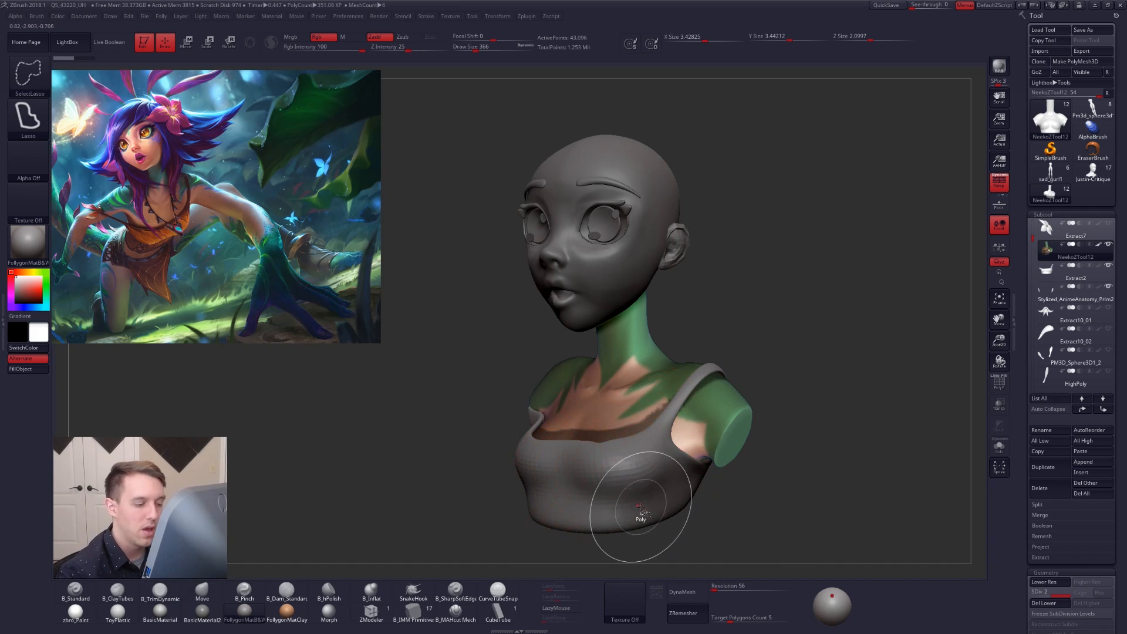
key("ctrl+z")
Select the tank top subtool and examine its wireframe.
left_click(633, 508, "alt")
key("shift+f")
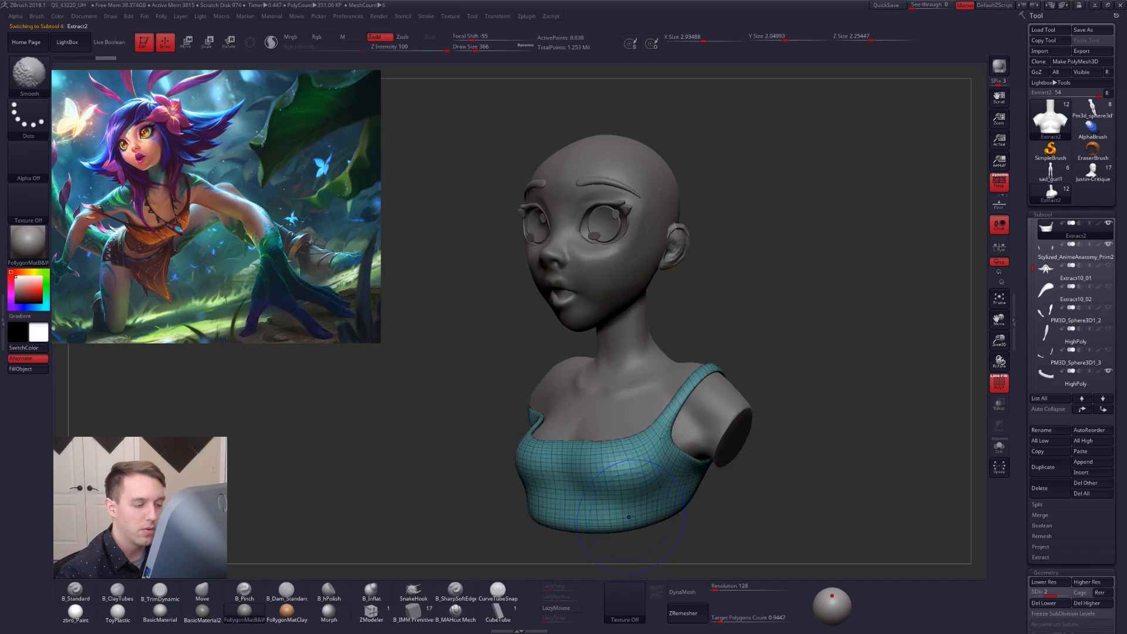
mouse_move(757, 435)
left_mouse_down()
mouse_move(700, 432)
mouse_move(895, 434)
mouse_move(587, 426)
left_mouse_up()
key("shift+f")
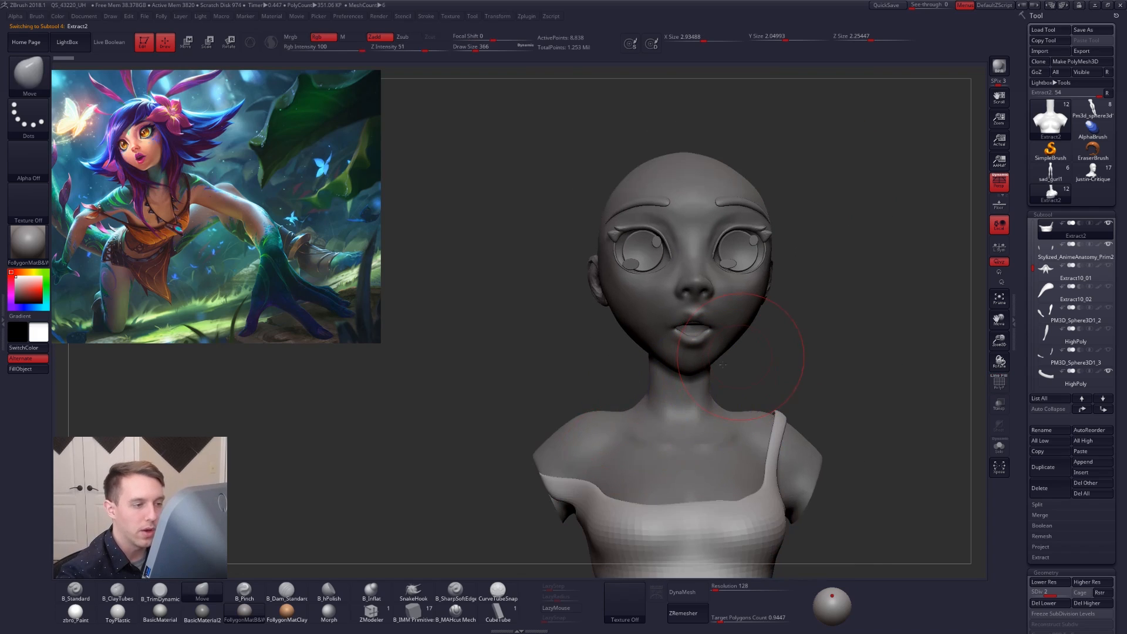
Select the head subtool and set the Move brush's draw size to 227 for work on the side profile.
left_click_drag(722, 346, 678, 328, "alt")
left_click(678, 327, "alt")
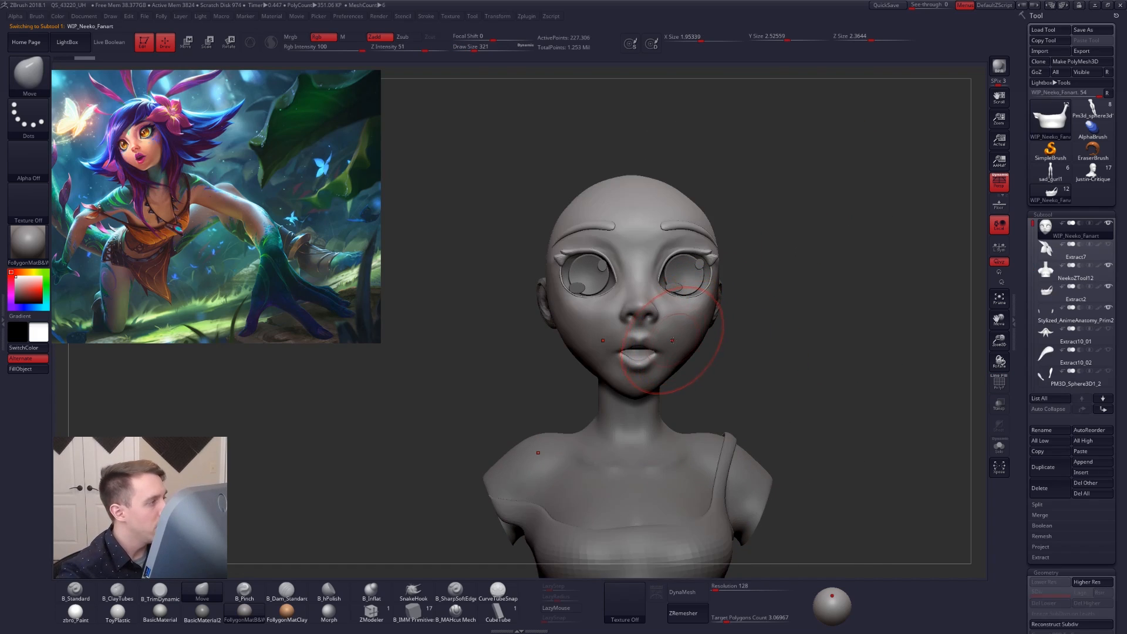
right_click_drag(674, 345, 716, 344)
right_click(717, 344)
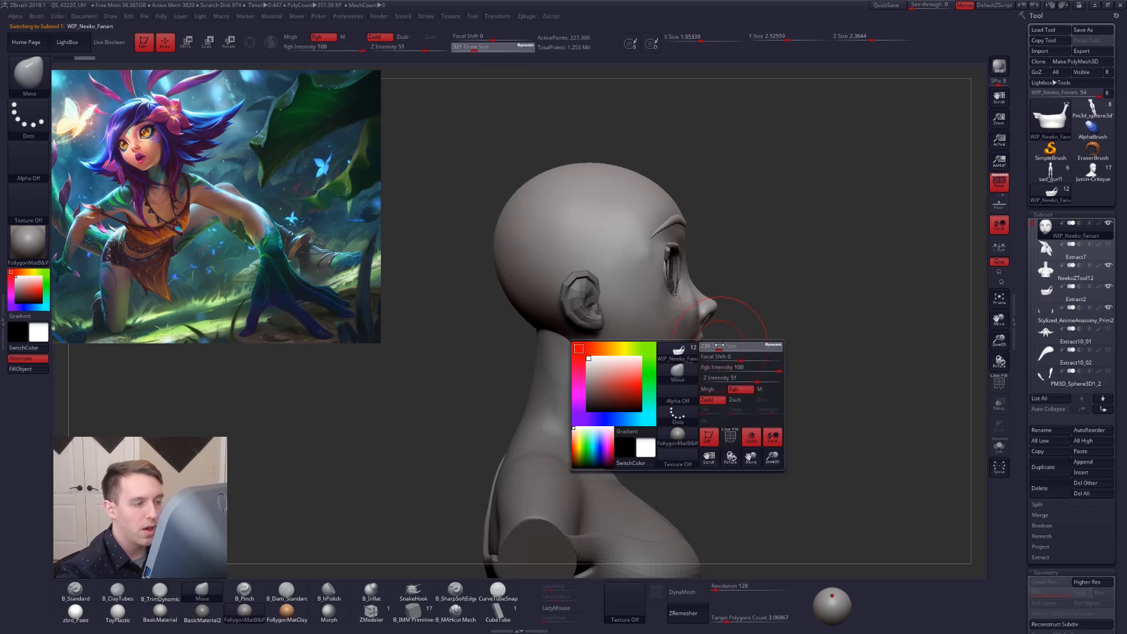
left_click_drag(764, 408, 806, 473, "alt")
left_click_drag(858, 501, 773, 525)
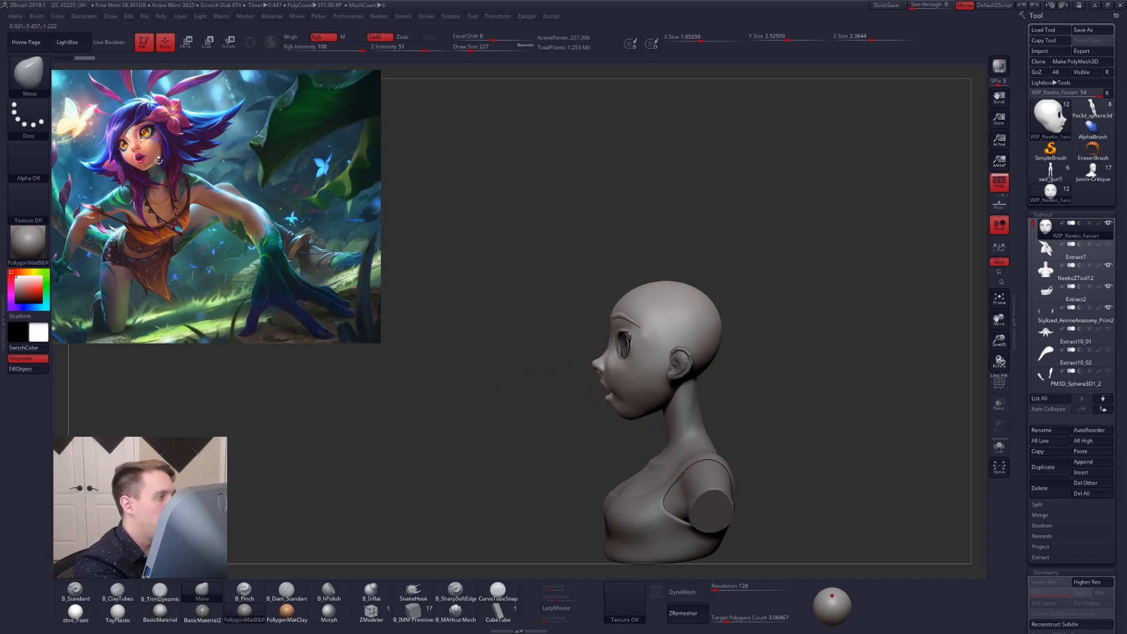
Adjust the face profile with the Move brush at draw sizes 252 and 308, checking the head in isolation.
left_click_drag(627, 412, 646, 435)
right_click_drag(646, 435, 616, 364, "ctrl")
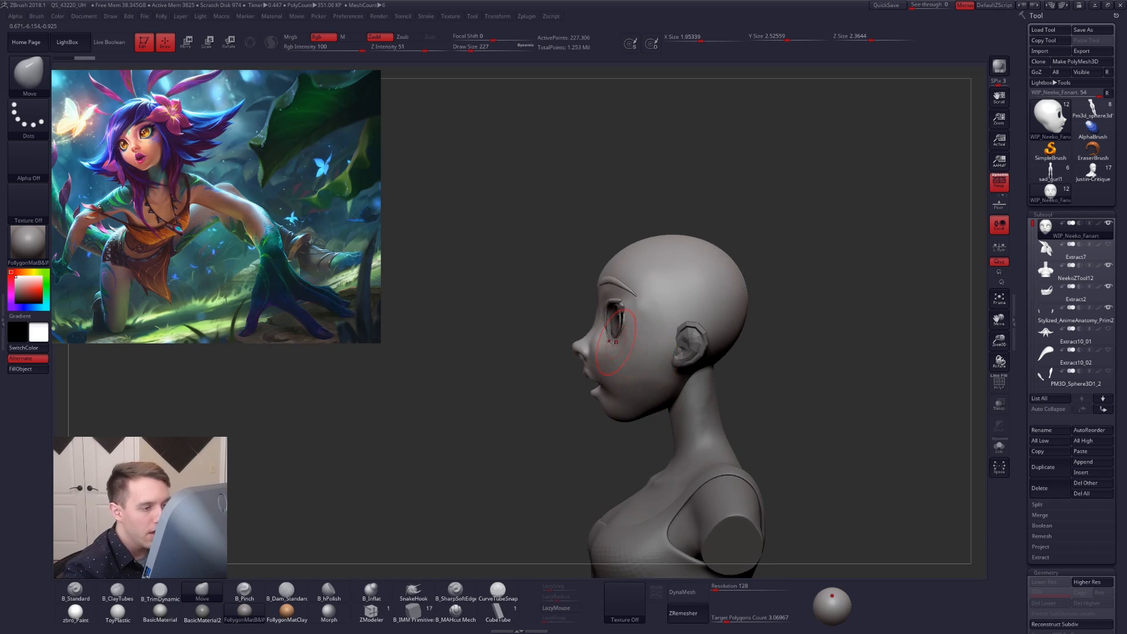
key("space")
left_click_drag(593, 333, 605, 333)
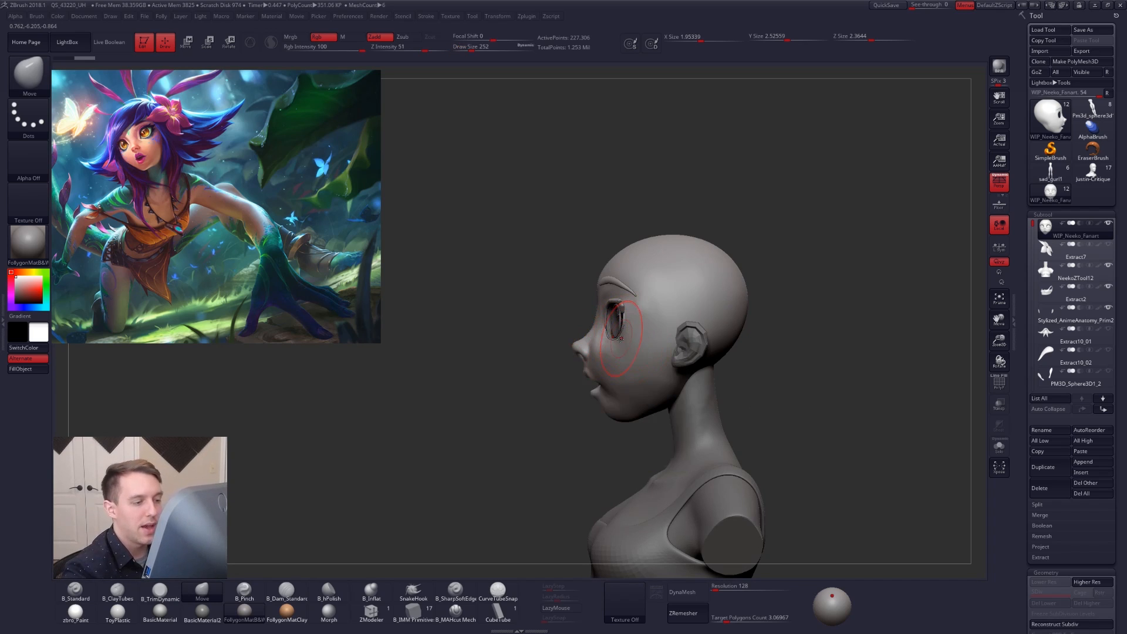
key("alt+s")
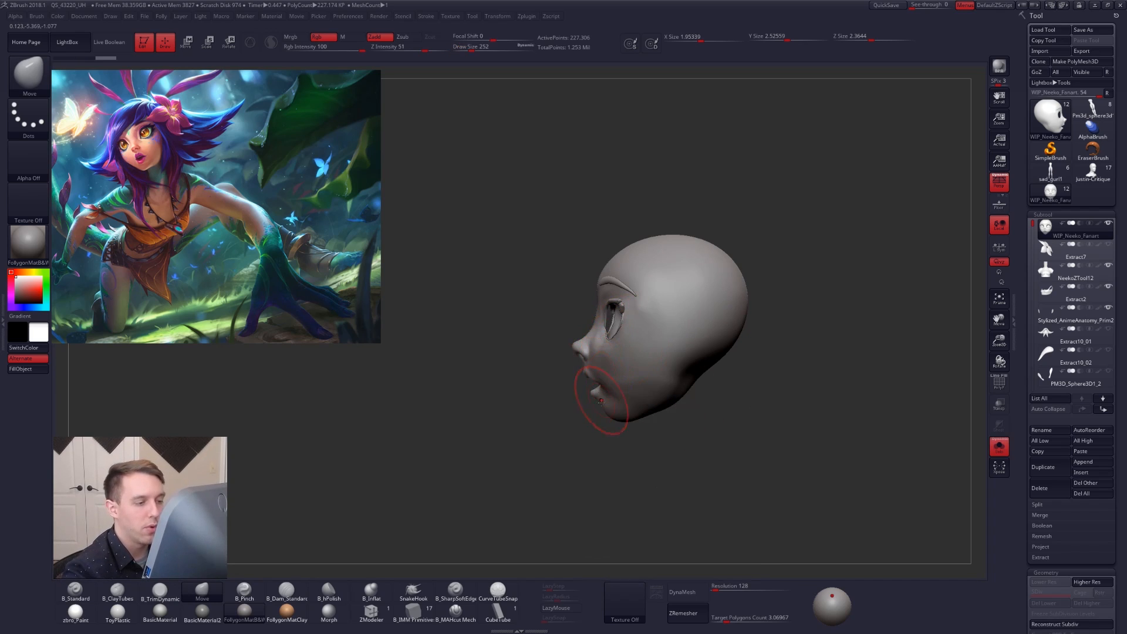
key("ctrl+z")
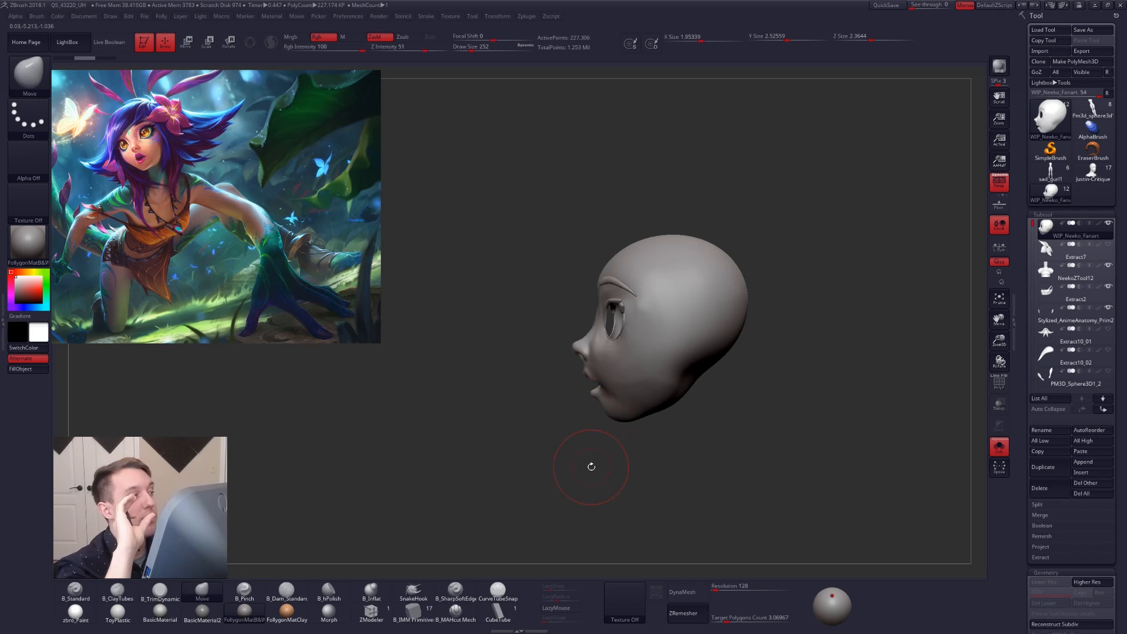
key("alt+s")
key("space")
left_click_drag(612, 347, 613, 342)
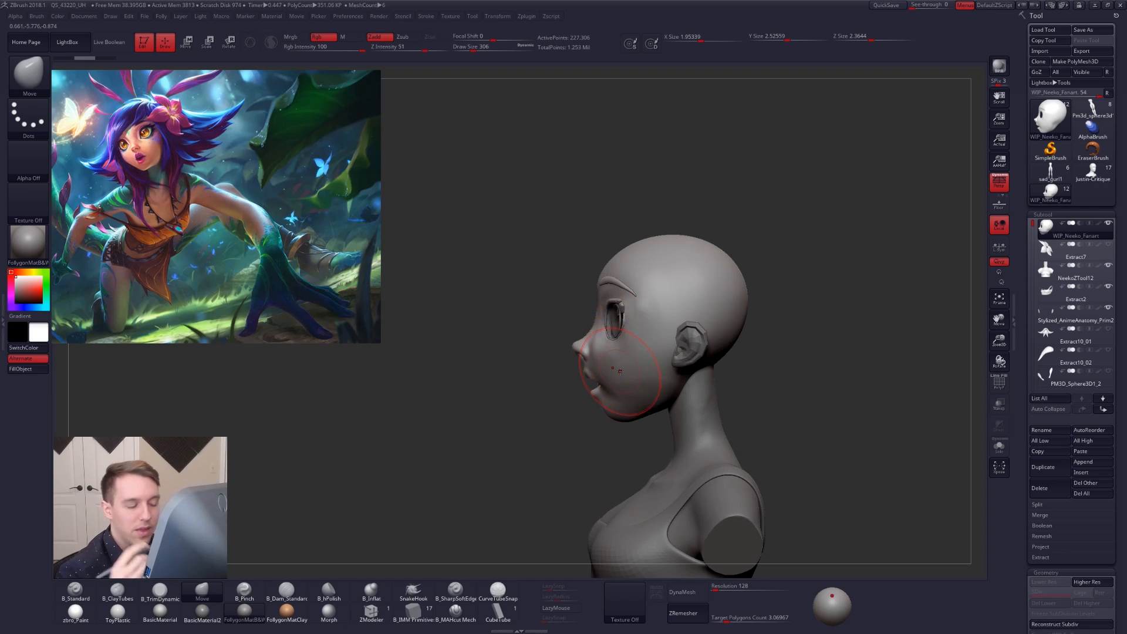
Check the face profile against a vertical transpose line from forehead to chin, and return to draw mode.
key("w")
left_click_drag(604, 352, 605, 470)
mouse_move(520, 265)
left_mouse_down()
mouse_move(516, 425)
mouse_move(603, 424)
left_mouse_up()
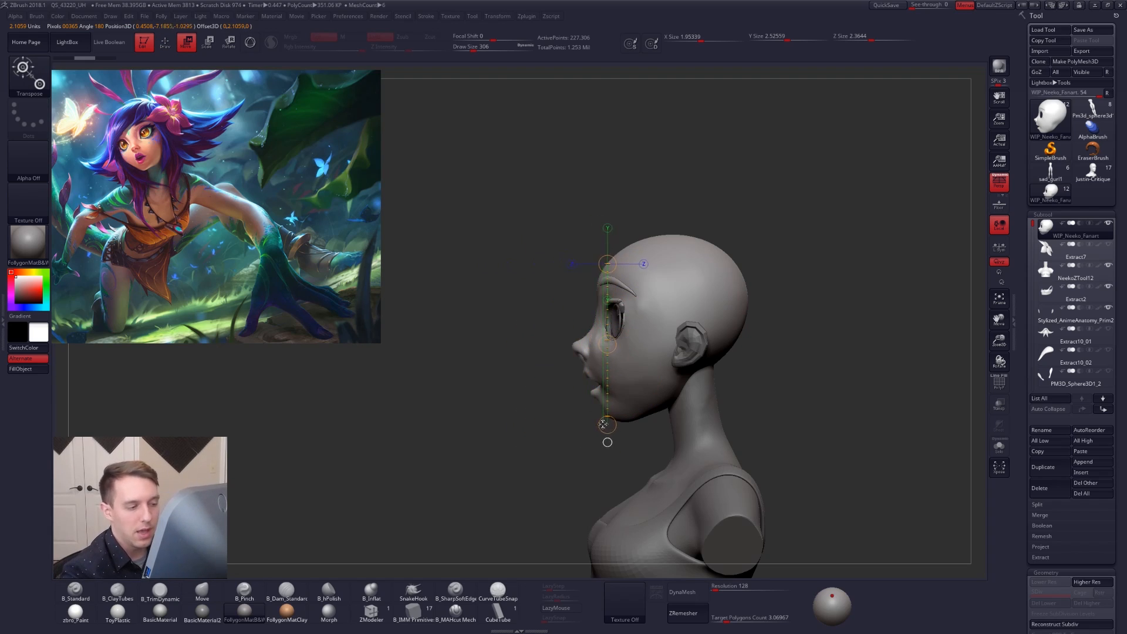
key("q")
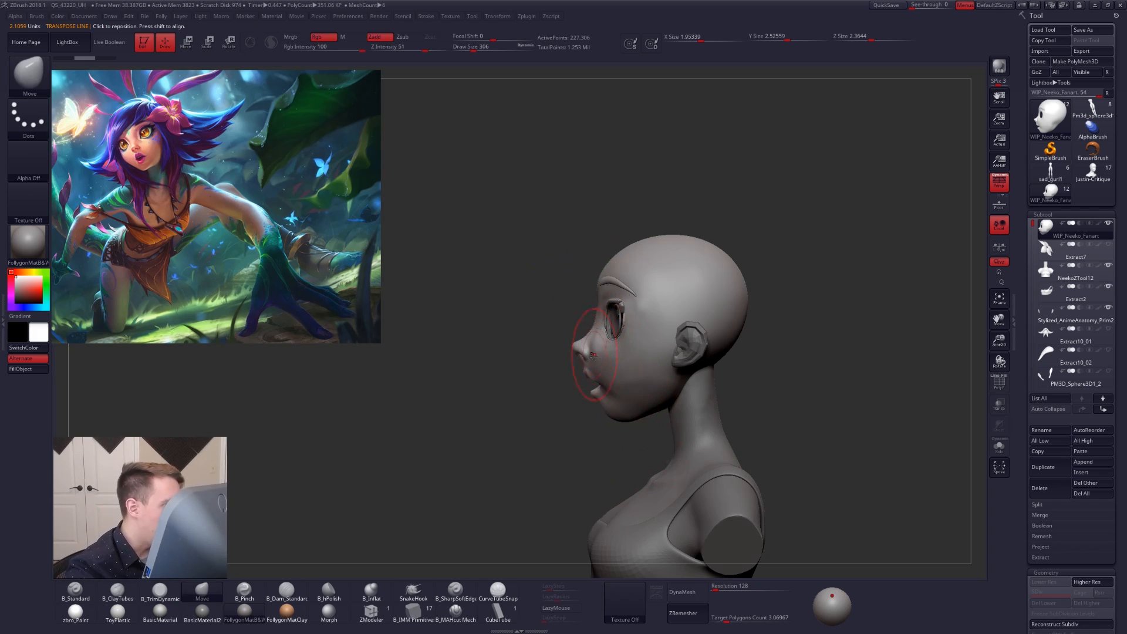
Reduce the Move brush's draw size to 170.
key("space")
left_click_drag(637, 345, 630, 345)
mouse_move(543, 355)
left_mouse_down()
mouse_move(657, 347)
mouse_move(595, 349)
left_mouse_up()
key("space")
Select the eyes subtool, display its painted colours and examine the eyes within the face.
left_click(586, 325, "alt")
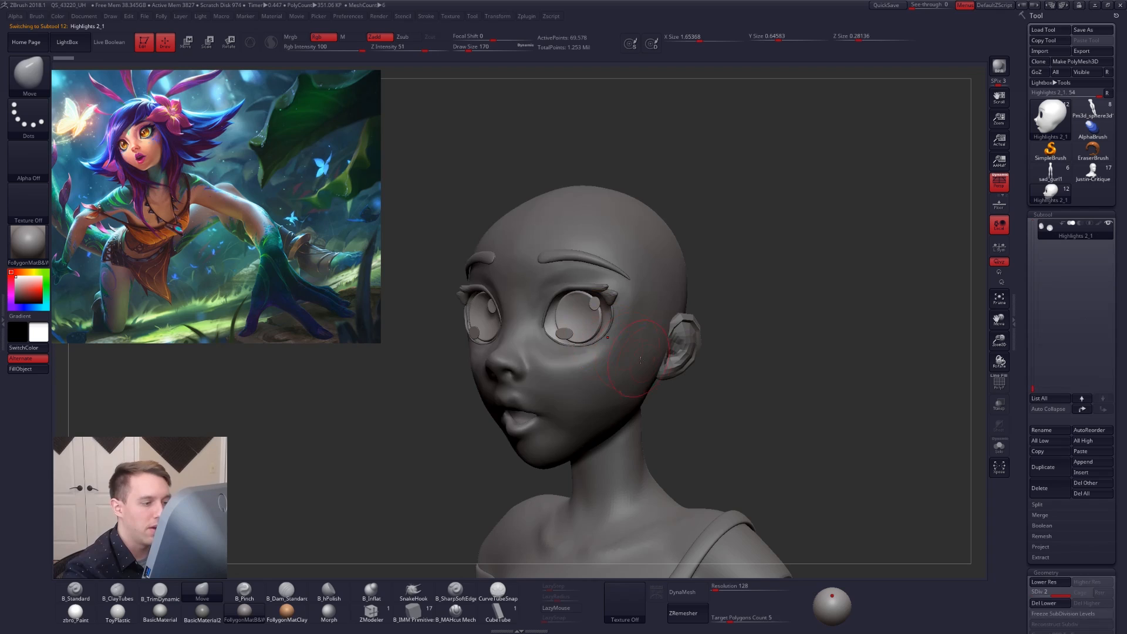
left_click(773, 473, "ctrl+shift")
left_click_drag(760, 478, 789, 473)
key("alt+s")
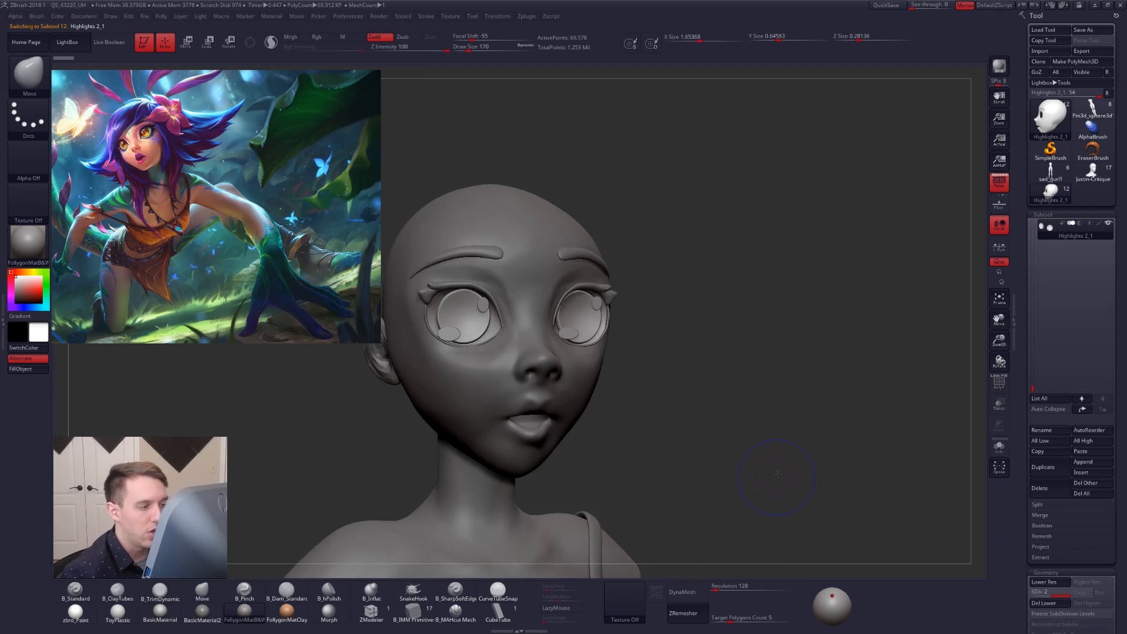
mouse_move(915, 418)
left_mouse_down()
mouse_move(870, 413)
mouse_move(908, 404)
left_mouse_up()
left_click(1098, 224, "shift")
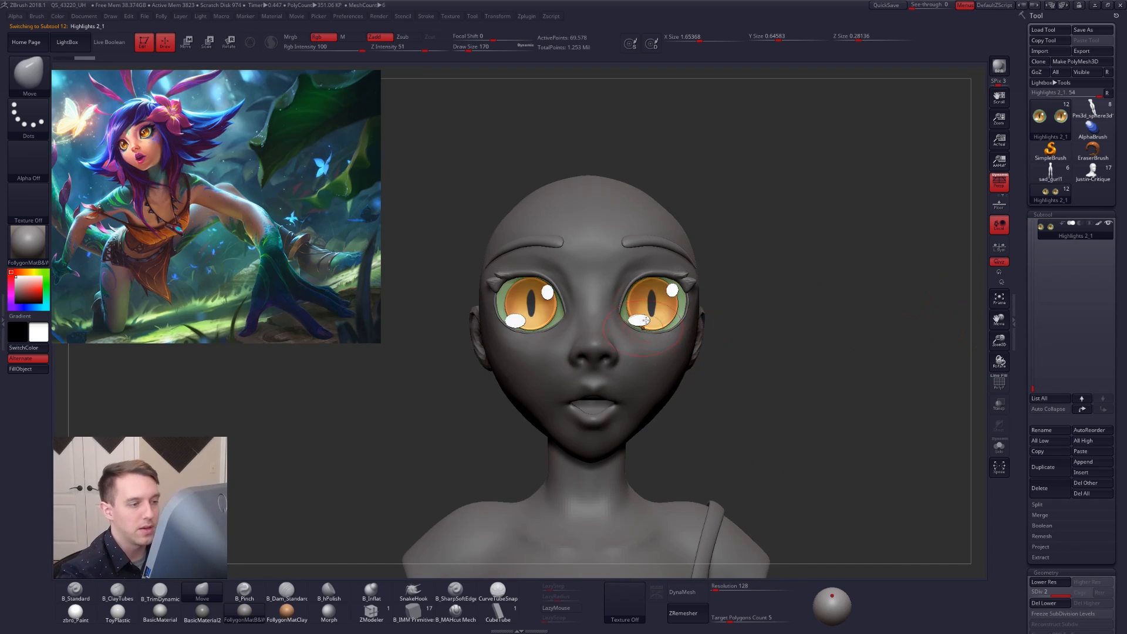
left_click_drag(780, 480, 706, 491)
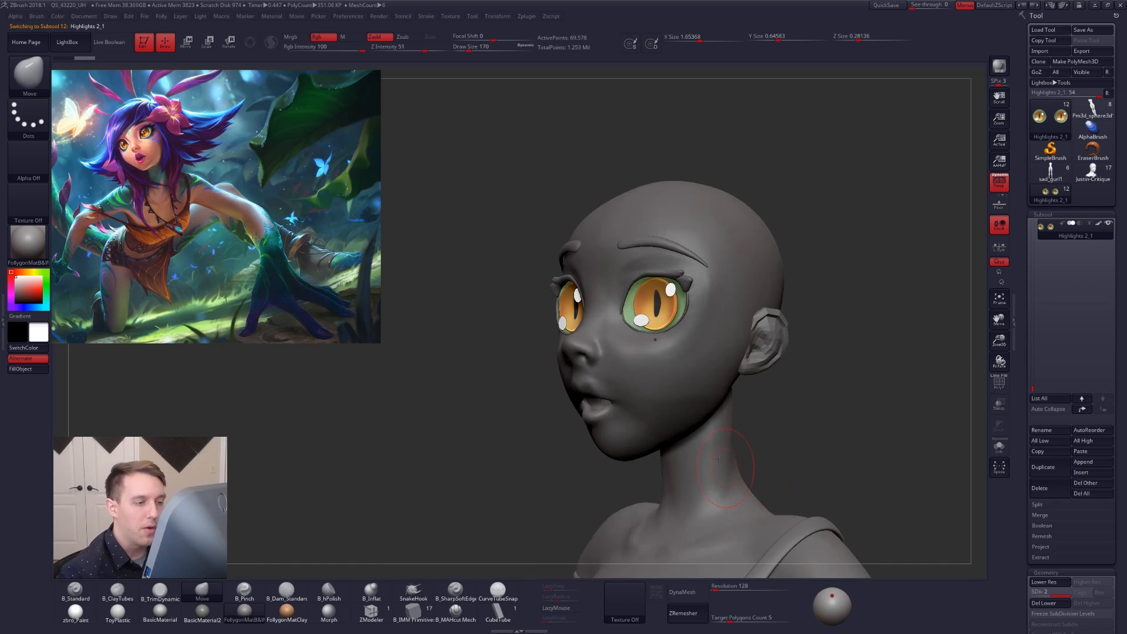
Isolate the eyes at a draw size of 68 and examine the shells, irises and highlights from several angles.
key("alt+s")
left_click_drag(785, 487, 677, 416)
key("space")
left_click_drag(649, 370, 641, 370)
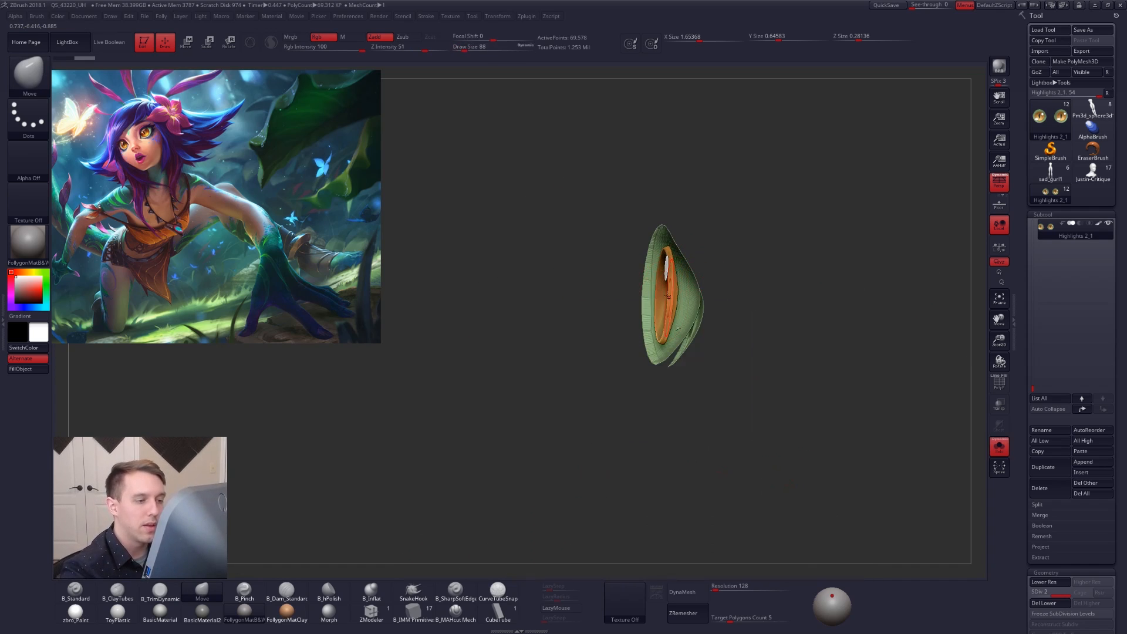
mouse_move(757, 463)
left_mouse_down()
mouse_move(725, 455)
mouse_move(792, 469)
left_mouse_up()
mouse_move(710, 282)
left_mouse_down("ctrl")
mouse_move(675, 240)
mouse_move(681, 352)
mouse_move(727, 293)
mouse_move(705, 299)
left_mouse_up("ctrl")
key("ctrl+z")
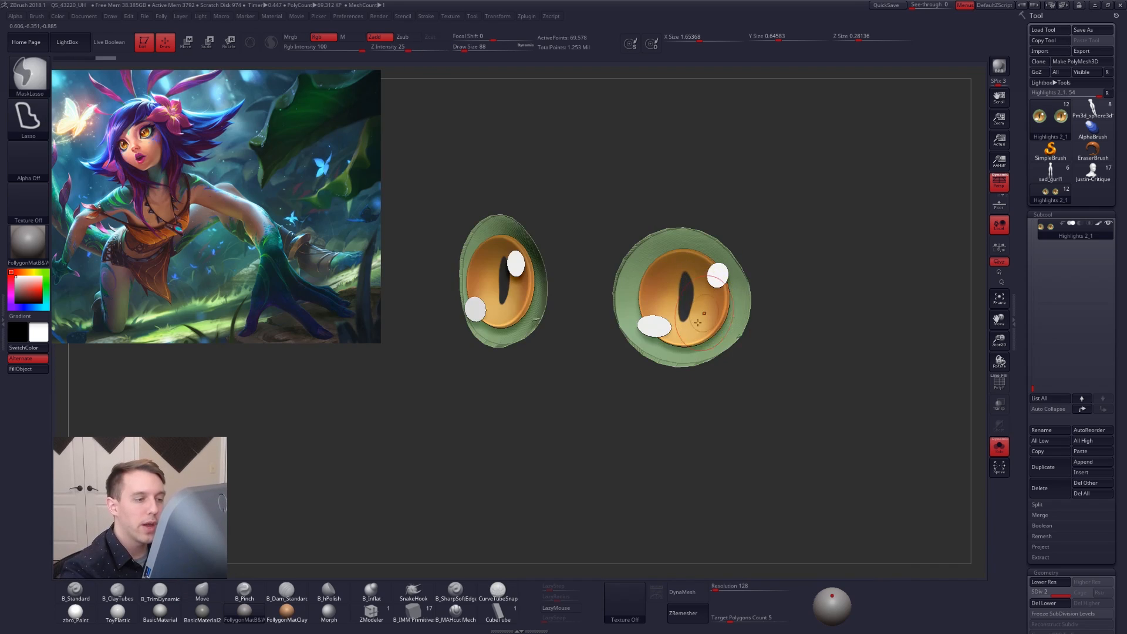
mouse_move(717, 361)
left_mouse_down("alt")
mouse_move(681, 413)
mouse_move(763, 402)
left_mouse_up("alt")
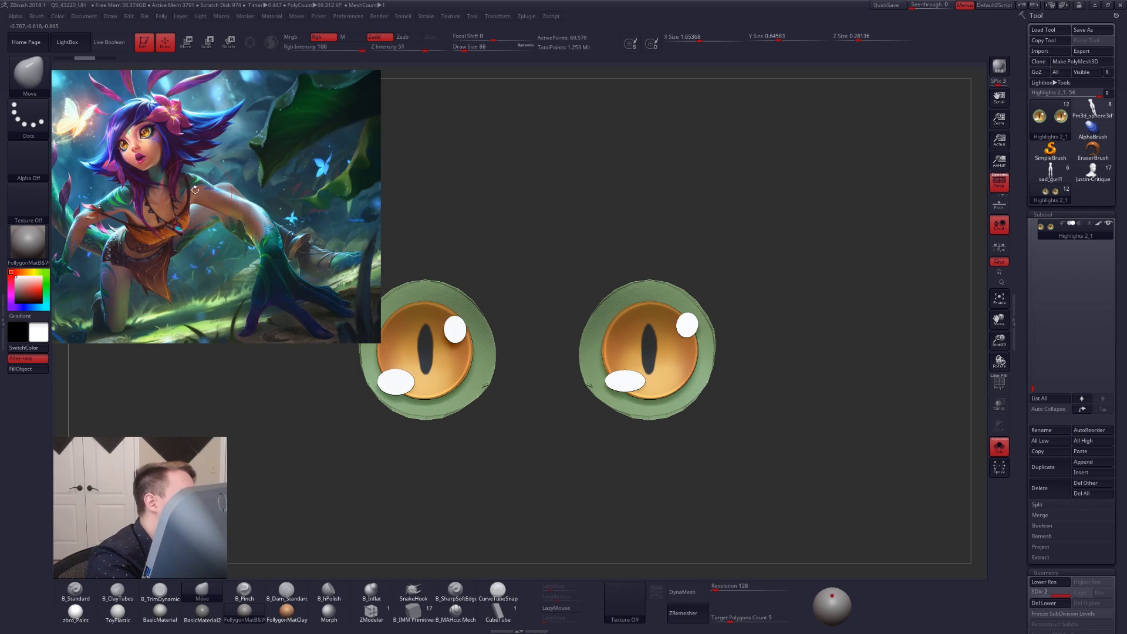
right_click_drag(670, 355, 660, 367, "ctrl")
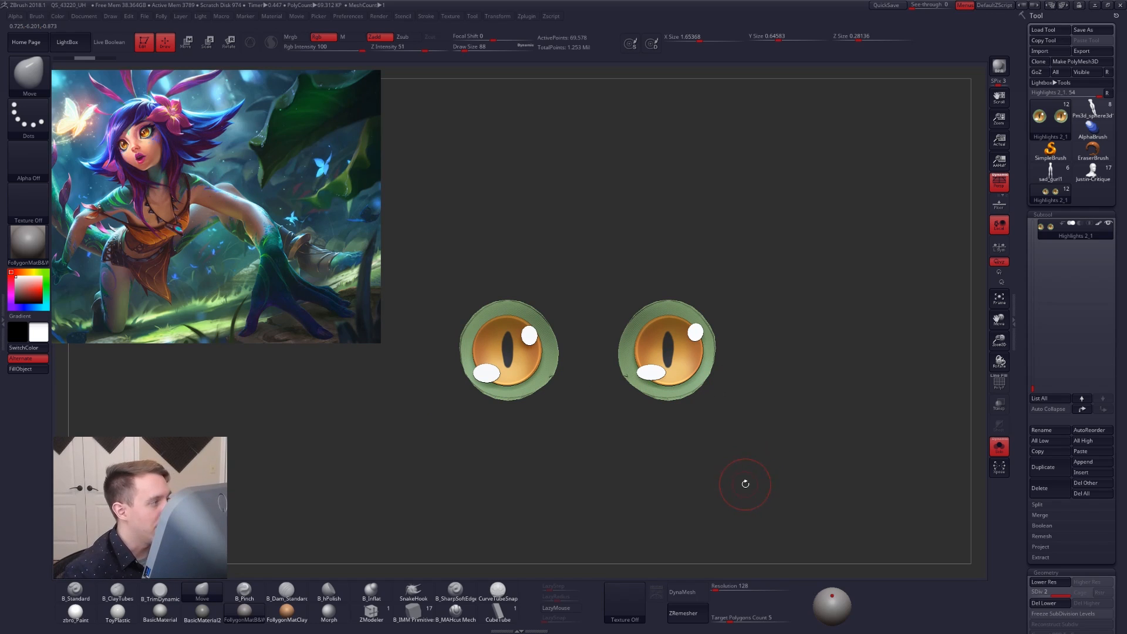
Show the whole bust again and turn off the painted colours on the eyes.
key("shift+s")
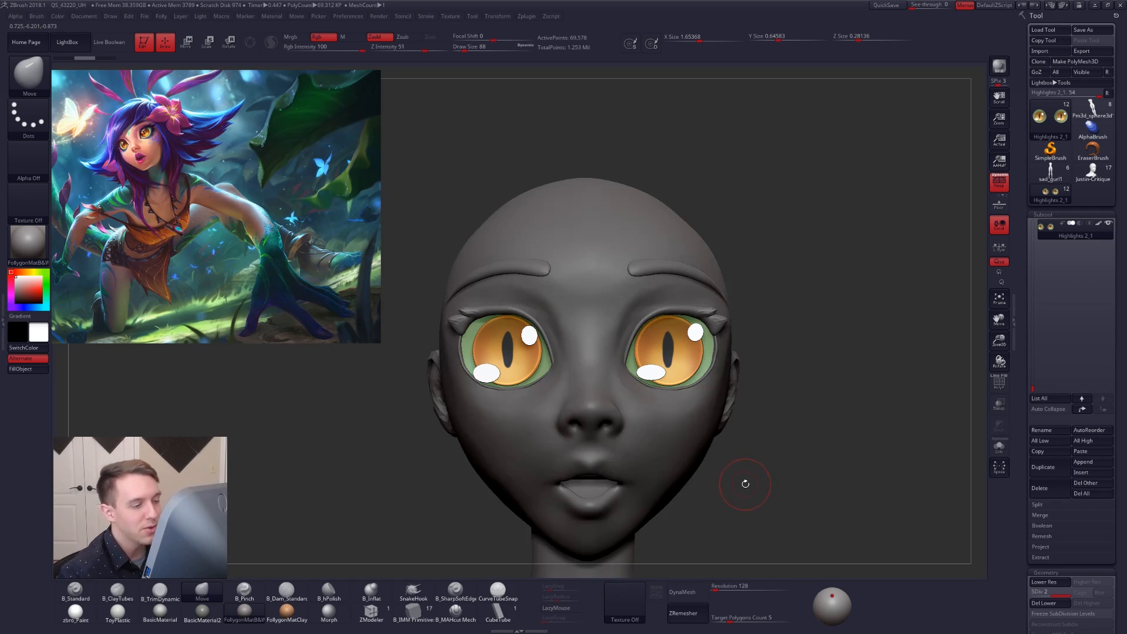
right_click_drag(751, 449, 657, 441)
left_click(1097, 225)
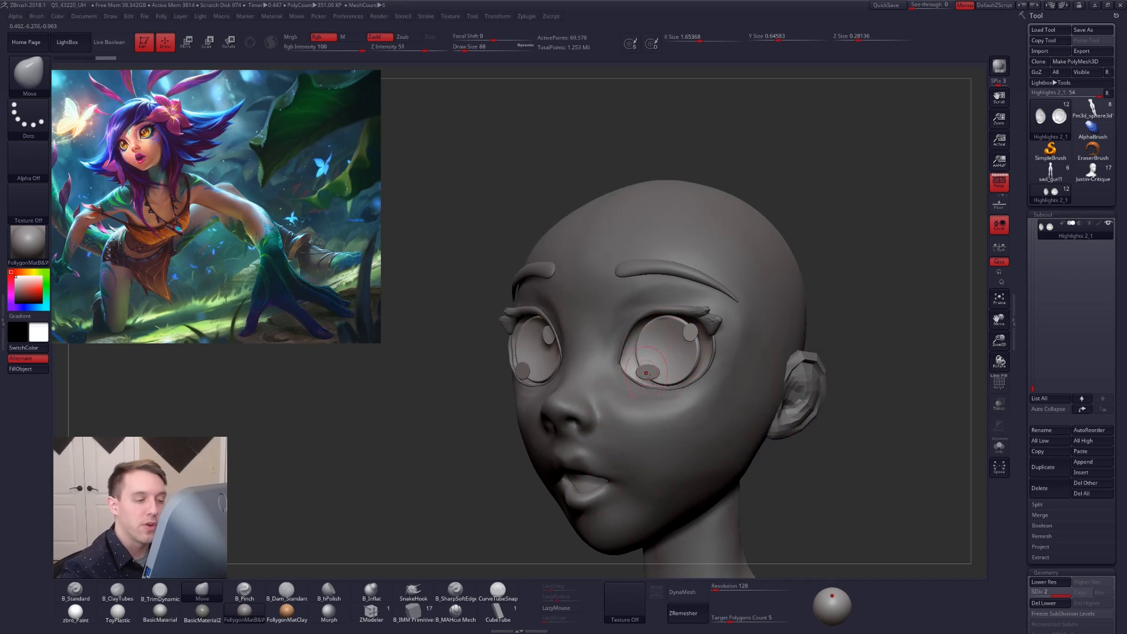
Select the head and try a Move brush adjustment beside the eye in side profile, undoing the last change.
right_click_drag(786, 451, 673, 397, "ctrl")
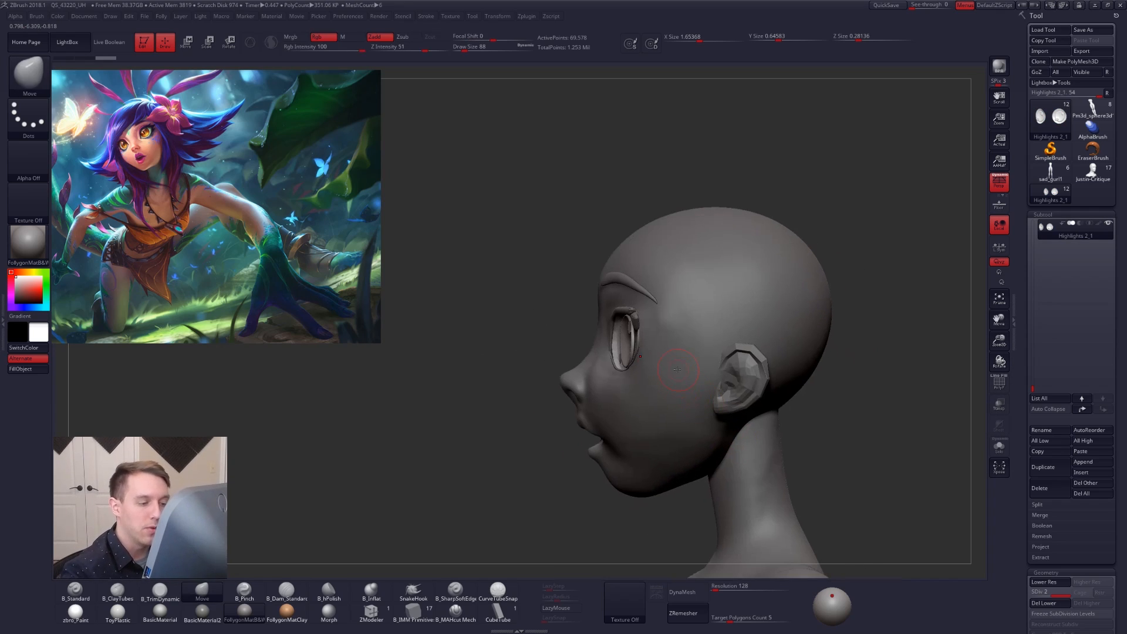
left_click(672, 368, "alt")
key("space")
mouse_move(673, 369)
left_mouse_down()
mouse_move(687, 368)
mouse_move(643, 356)
mouse_move(626, 375)
mouse_move(634, 359)
left_mouse_up()
key("shift+s")
key("space")
key("ctrl+z")
Refine the face around the eye sockets and cheeks with the Move brush at draw sizes 215 and 292.
key("space")
mouse_move(644, 345)
left_mouse_down()
mouse_move(631, 368)
mouse_move(630, 330)
left_mouse_up()
key("space")
key("shift+s")
mouse_move(629, 365)
right_mouse_down()
mouse_move(675, 370)
mouse_move(625, 376)
mouse_move(657, 375)
right_mouse_up()
key("space")
left_click_drag(650, 384, 656, 385)
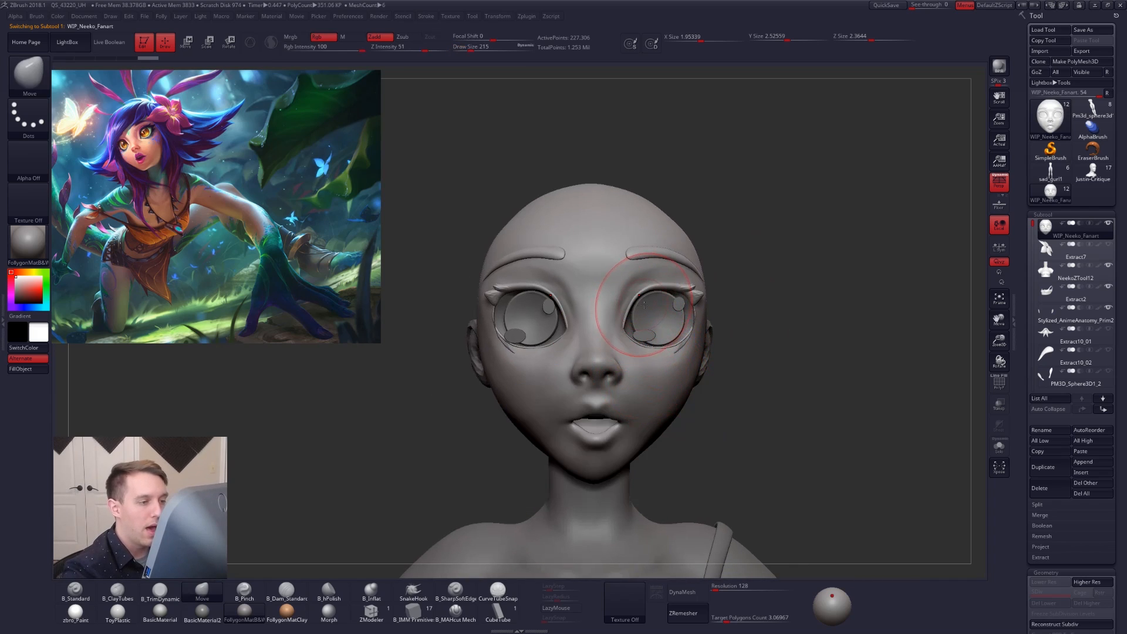
key("space")
left_click_drag(667, 307, 671, 306)
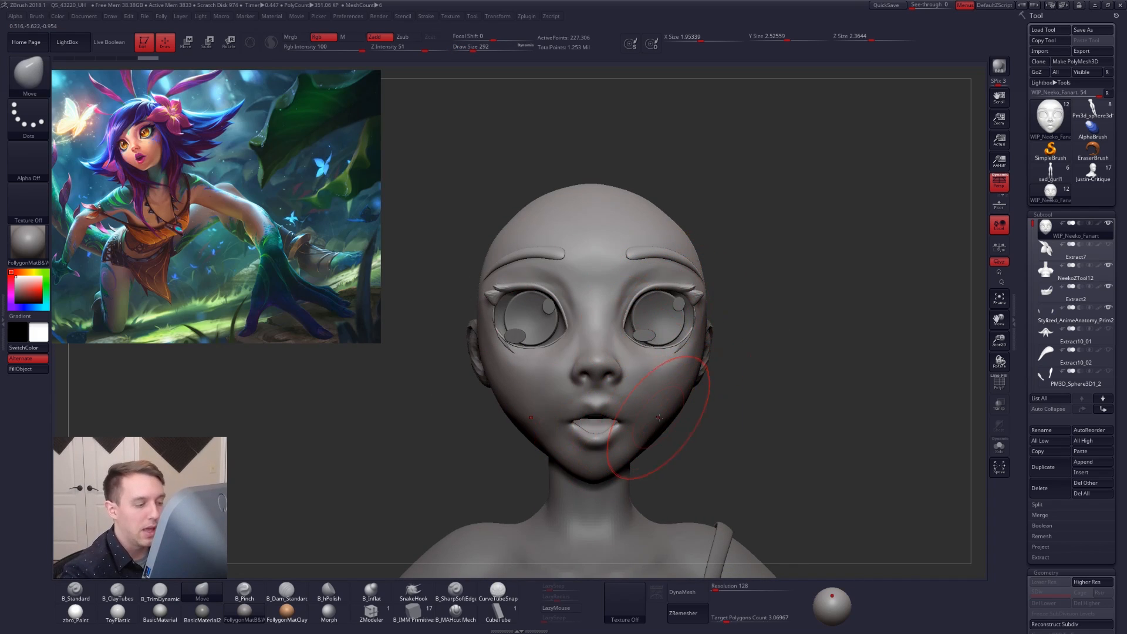
Tighten the cheek below the eye and the area beside the mouth with the Pinch brush at draw size 150.
right_click_drag(707, 421, 671, 418)
key("space")
key("5")
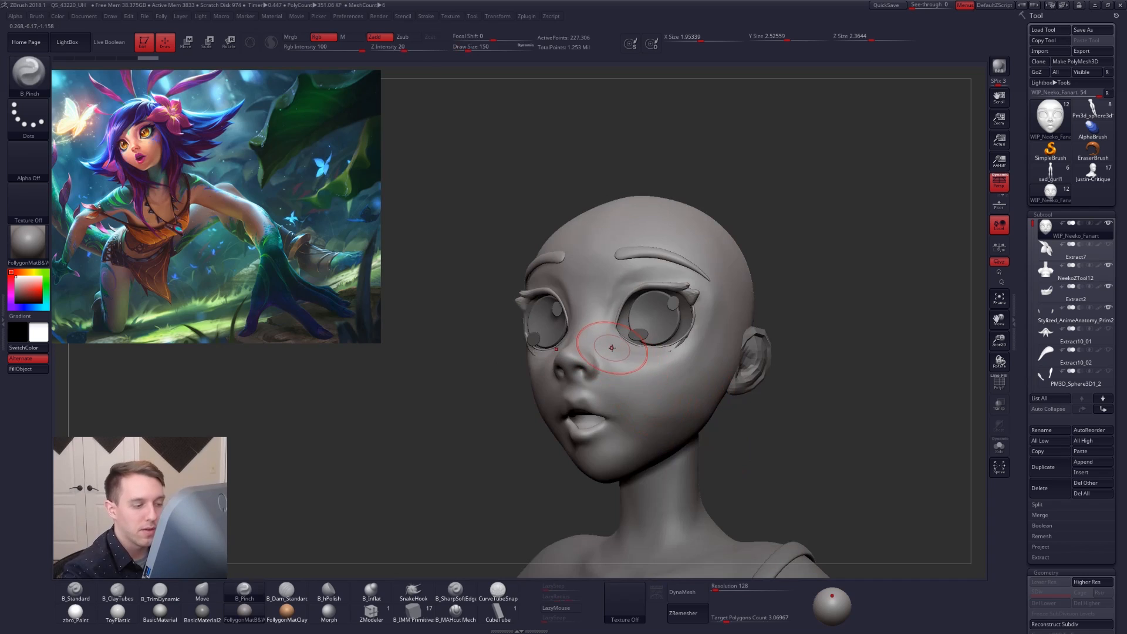
mouse_move(631, 346)
left_mouse_down()
mouse_move(672, 348)
mouse_move(692, 330)
left_mouse_up()
left_click_drag(606, 419, 618, 443)
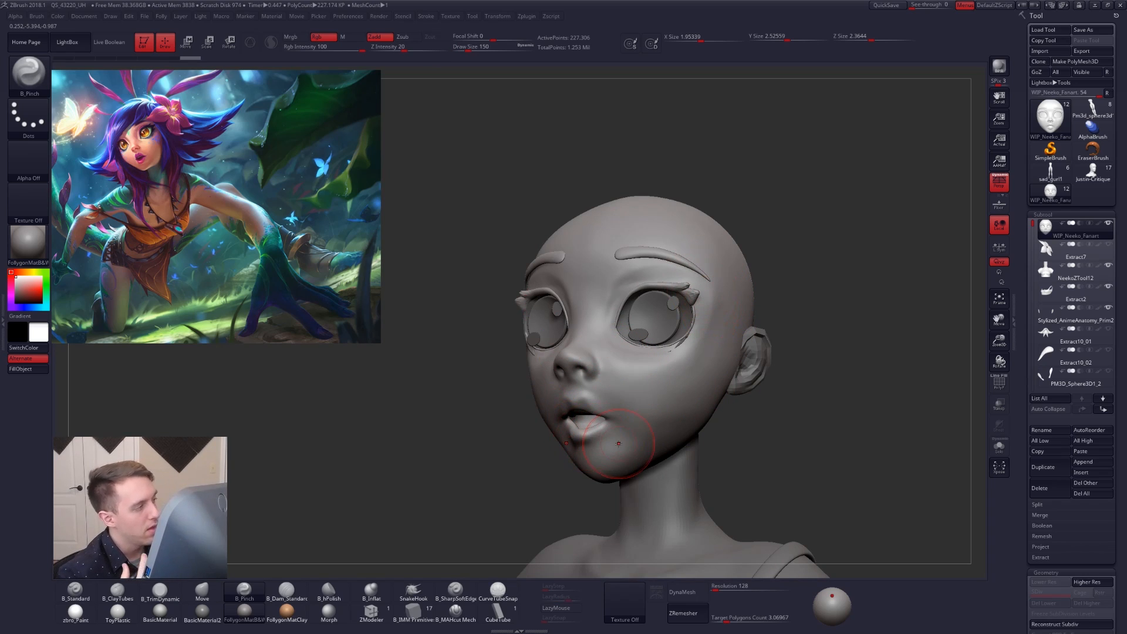
Refine the lower cheek beside the mouth from low angles with the Pinch brush, raising the draw size to 239.
right_click_drag(618, 443, 617, 378)
right_click_drag(698, 437, 624, 498)
key("space")
left_click_drag(661, 439, 664, 439)
mouse_move(581, 437)
right_mouse_down()
mouse_move(647, 414)
mouse_move(628, 411)
mouse_move(629, 381)
right_mouse_up()
key("space")
left_click(632, 429)
key("space")
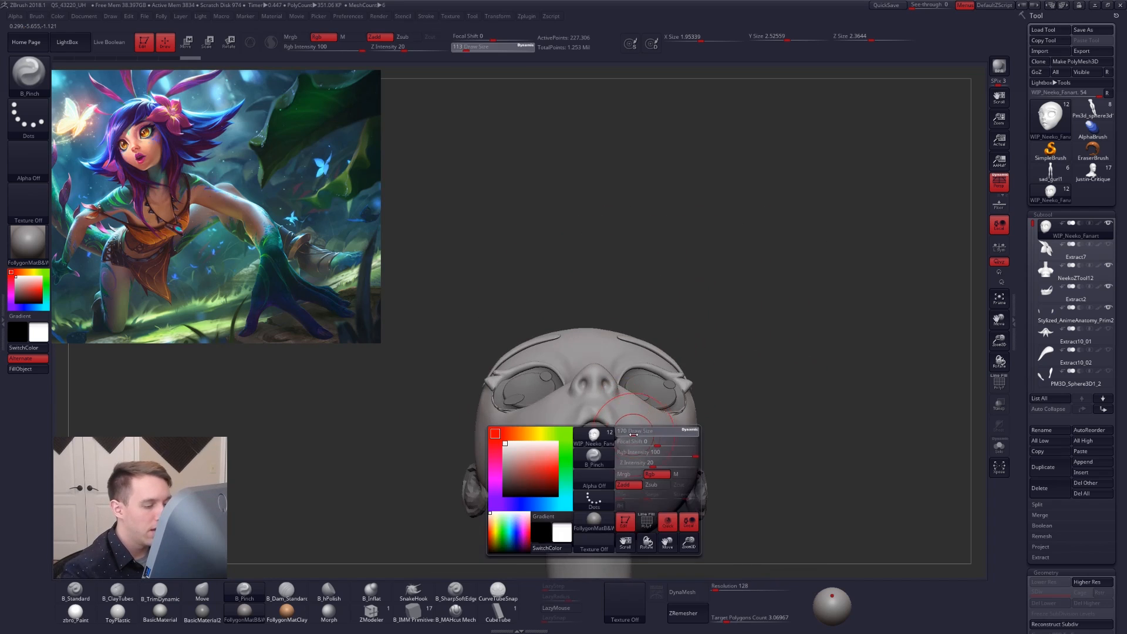
left_click(653, 431)
right_click_drag(646, 444, 622, 461)
key("space")
left_click(635, 461)
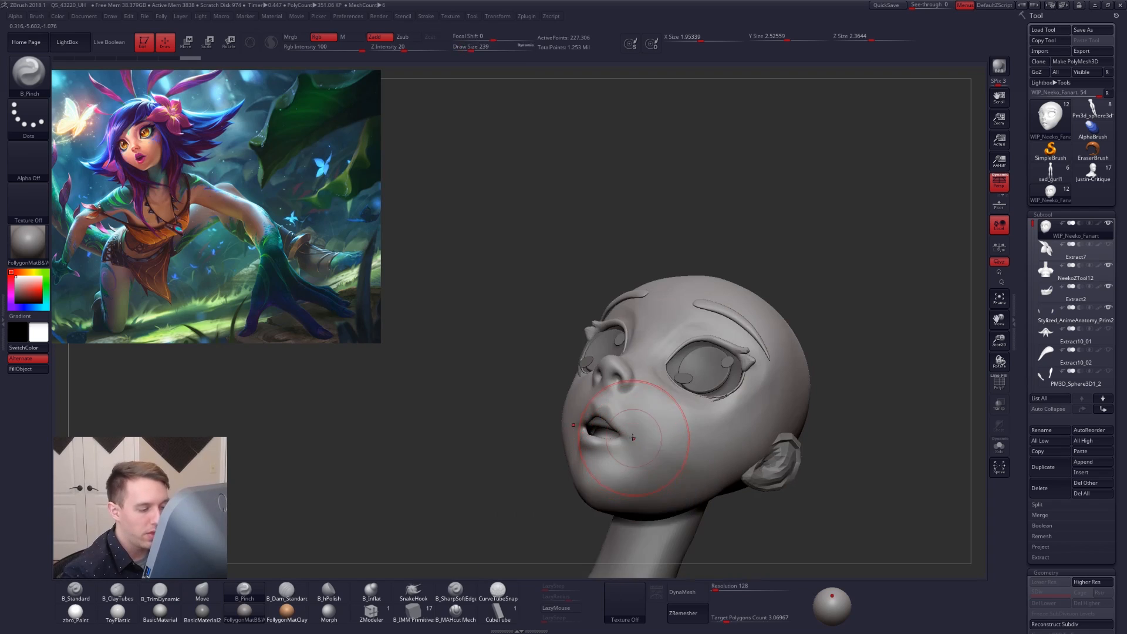
Build up and smooth the lower cheek and jaw beside the mouth with the ClayTubes brush, starting at draw size 239.
key("2")
left_click_drag(627, 473, 652, 449)
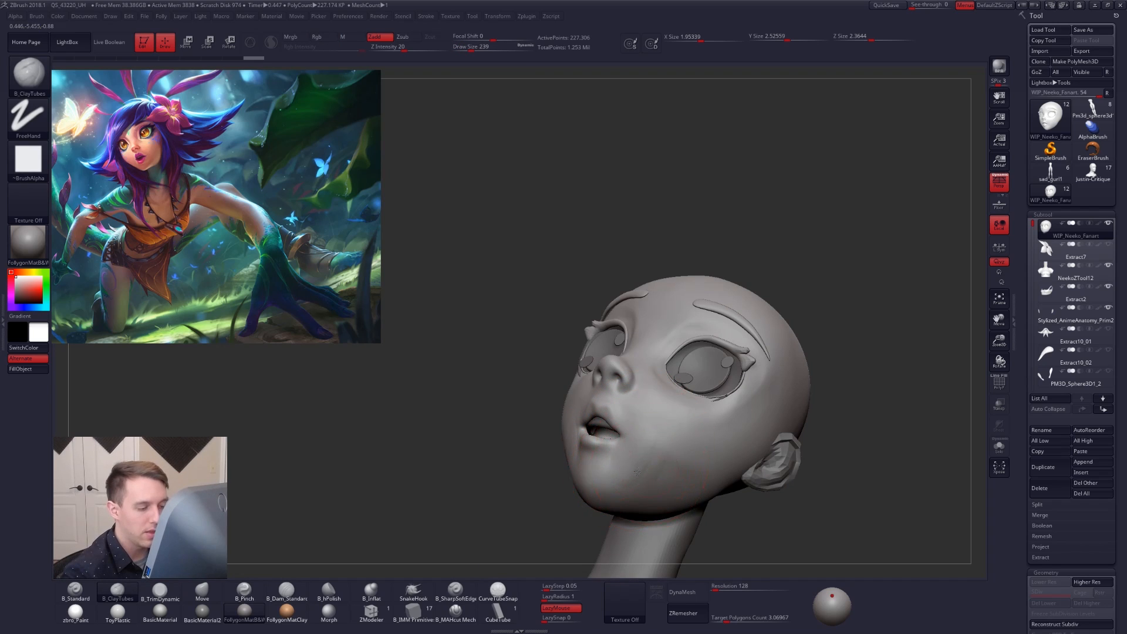
mouse_move(675, 428)
right_mouse_down("shift")
mouse_move(649, 453)
mouse_move(649, 421)
right_mouse_up("shift")
key("space")
left_click(641, 455)
key("space")
left_click(648, 421)
left_click_drag(647, 420, 649, 420)
mouse_move(622, 423)
right_mouse_down()
mouse_move(683, 411)
mouse_move(592, 426)
mouse_move(681, 441)
mouse_move(627, 449)
mouse_move(707, 449)
right_mouse_up()
Check the head's wireframe and refine the cheek and mouth area with the Move and Pinch brushes.
key("4")
key("shift+f")
key("shift+f")
key("space")
left_click_drag(656, 431, 653, 431)
mouse_move(580, 396)
right_mouse_down("alt")
mouse_move(638, 393)
mouse_move(660, 419)
right_mouse_up("alt")
key("space")
left_click_drag(659, 402, 657, 403)
key("5")
mouse_move(657, 402)
right_mouse_down()
mouse_move(593, 410)
mouse_move(605, 418)
mouse_move(587, 429)
mouse_move(593, 405)
mouse_move(624, 422)
mouse_move(610, 406)
right_mouse_up()
key("space")
Reshape the nose from the front and in three-quarter view with the Move brush at draw size 130.
key("b")
key("m")
key("v")
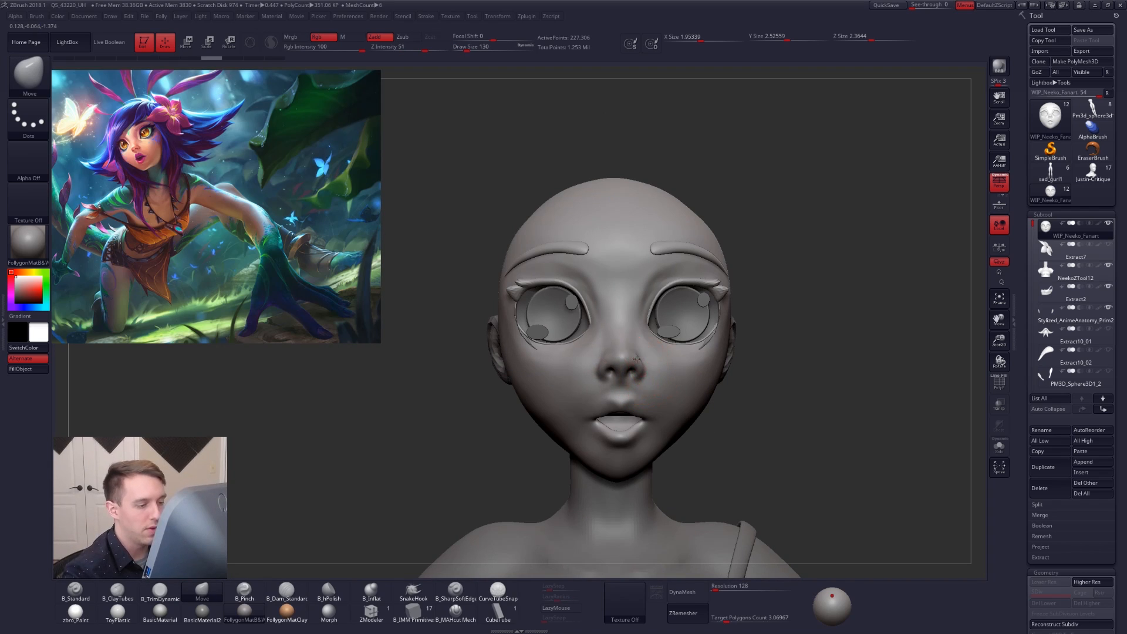
left_click_drag(637, 359, 632, 362)
right_click_drag(637, 376, 690, 379)
left_click_drag(636, 370, 630, 364)
right_click_drag(681, 375, 632, 368)
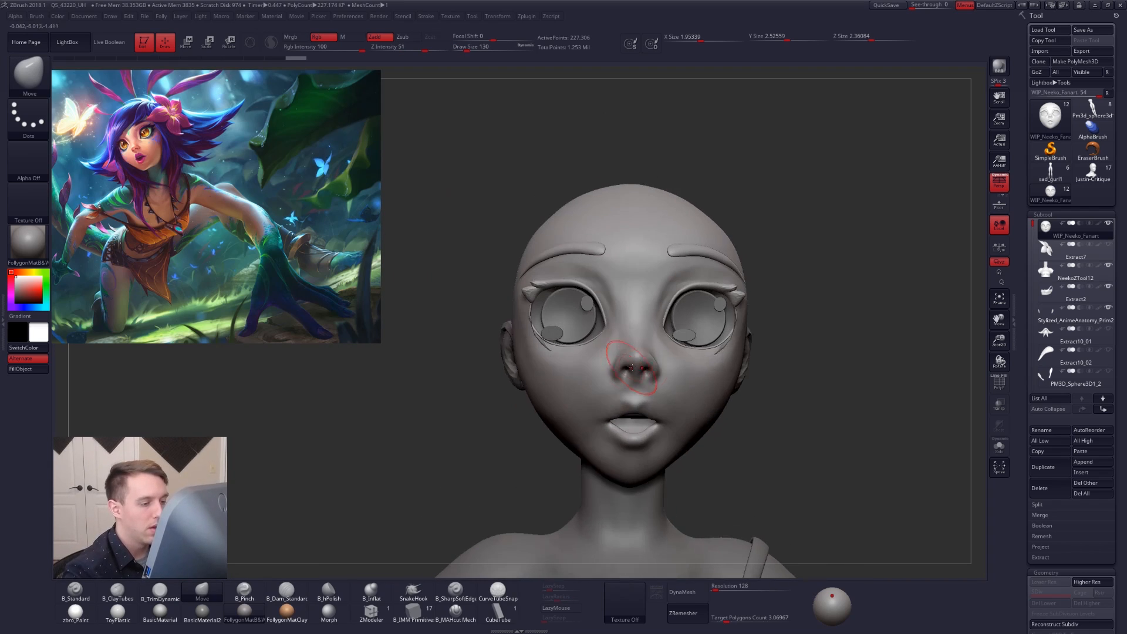
key("space")
left_click_drag(654, 353, 650, 353)
right_click_drag(655, 355, 698, 359)
Sharpen the nostril wing and the crease beside it with the Pinch brush at draw size 74.
mouse_move(629, 379)
right_mouse_down()
mouse_move(632, 395)
mouse_move(610, 371)
mouse_move(543, 373)
right_mouse_up()
key("b")
key("p")
key("i")
key("space")
left_click_drag(682, 382, 678, 381)
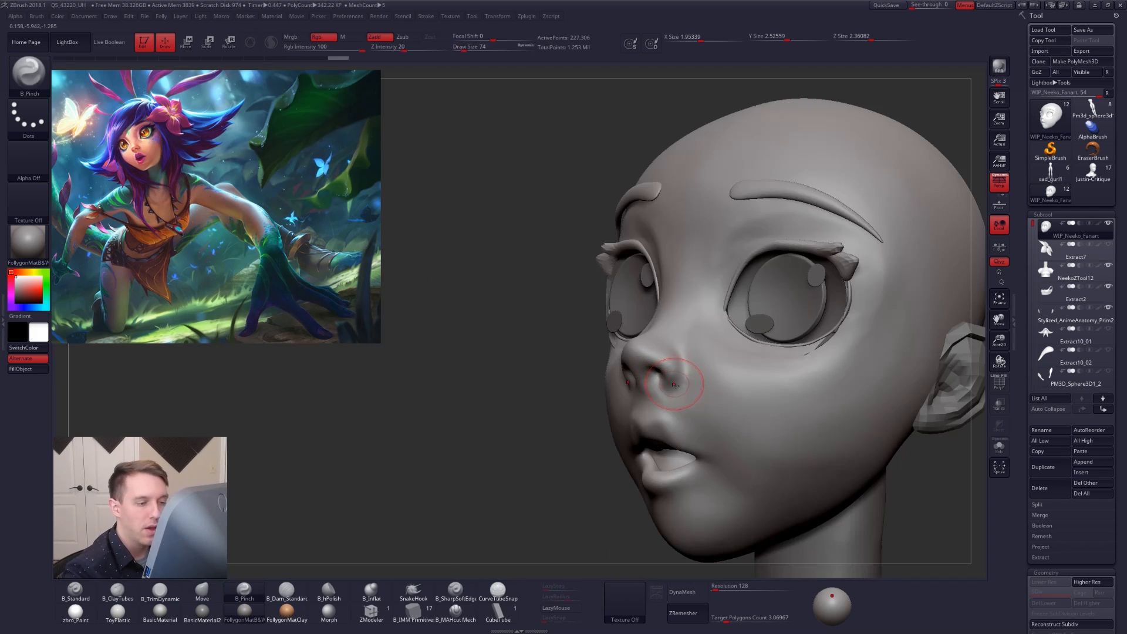
Adjust the back of the head in side profile with the Move brush at draw size 537.
right_click_drag(674, 387, 757, 469, "ctrl")
mouse_move(850, 473)
right_mouse_down()
mouse_move(810, 475)
mouse_move(807, 393)
right_mouse_up()
key("space")
left_click_drag(806, 392, 814, 389)
key("b")
key("m")
key("v")
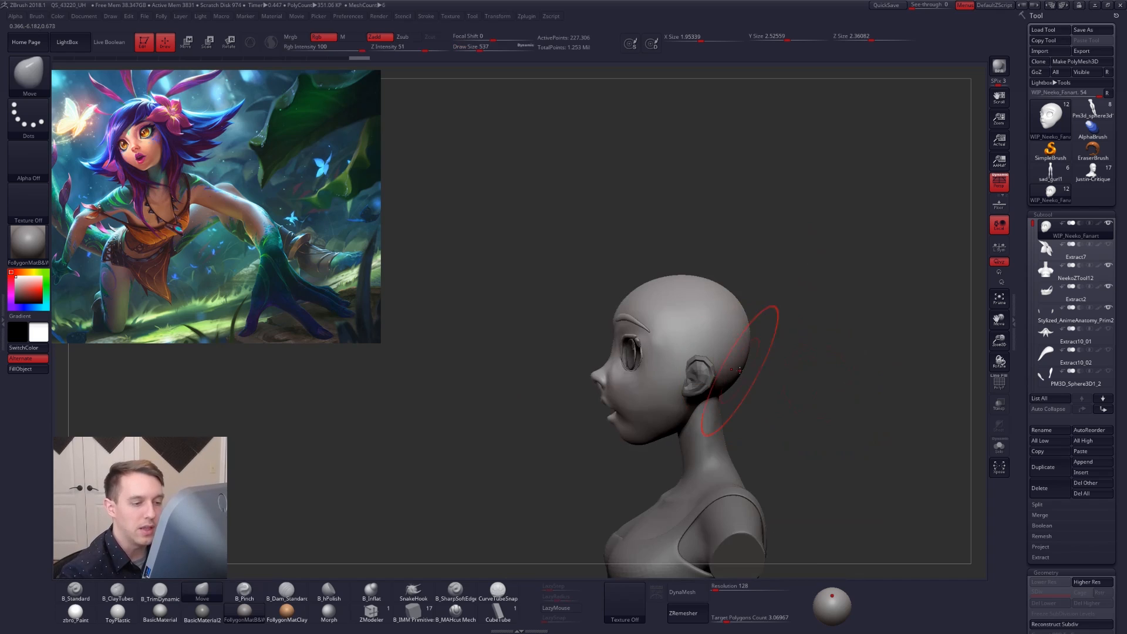
right_click_drag(783, 459, 743, 456, "alt")
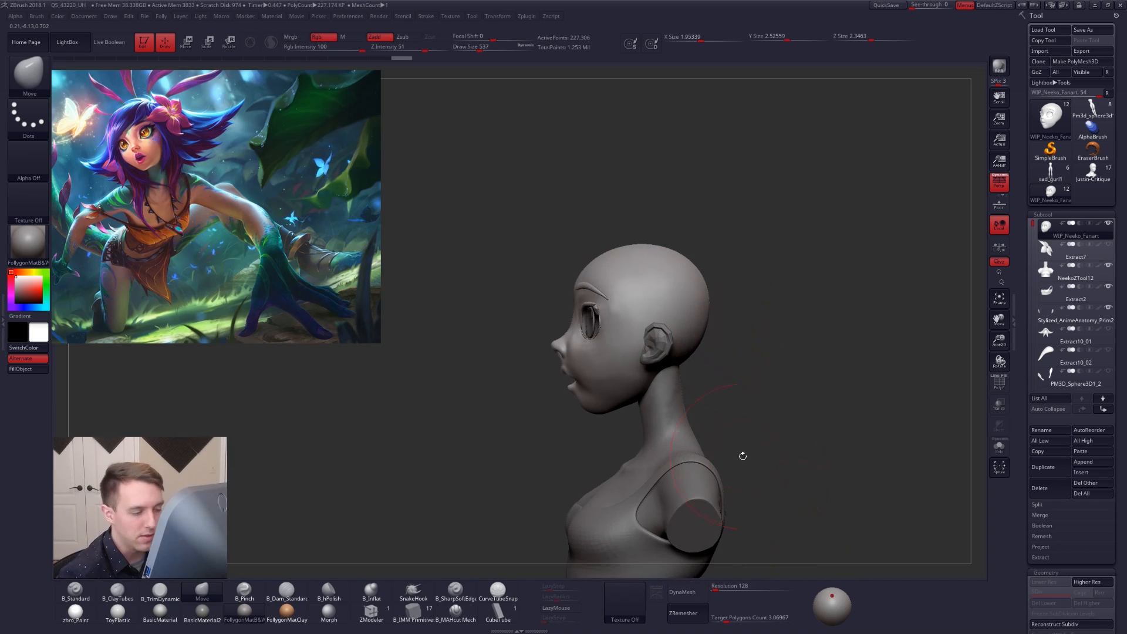
Isolate the head, refine the jawline with the Pinch brush at draw size 215, and show the whole bust again.
key("s")
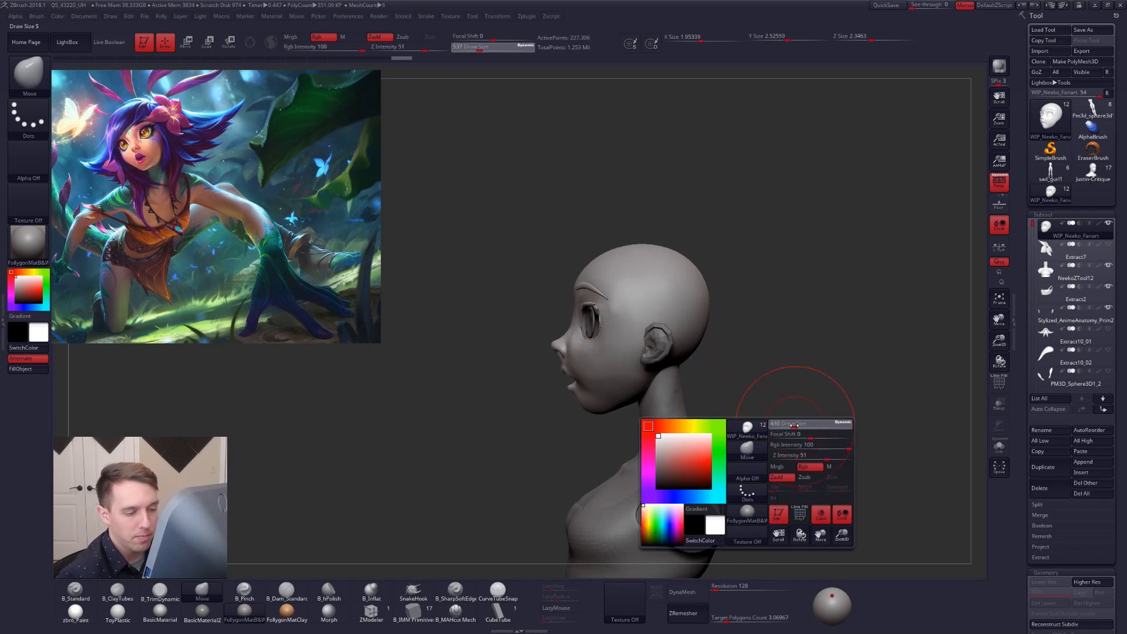
left_click_drag(794, 425, 785, 424)
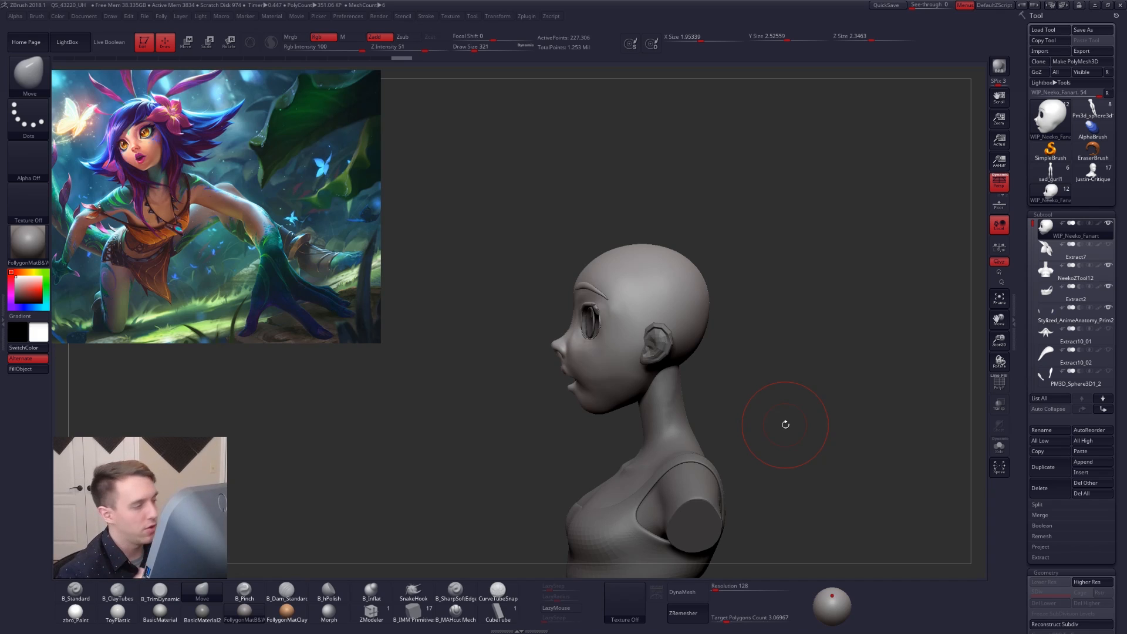
mouse_move(612, 402)
right_mouse_down("ctrl")
mouse_move(617, 443)
mouse_move(612, 399)
right_mouse_up("ctrl")
key("alt+s")
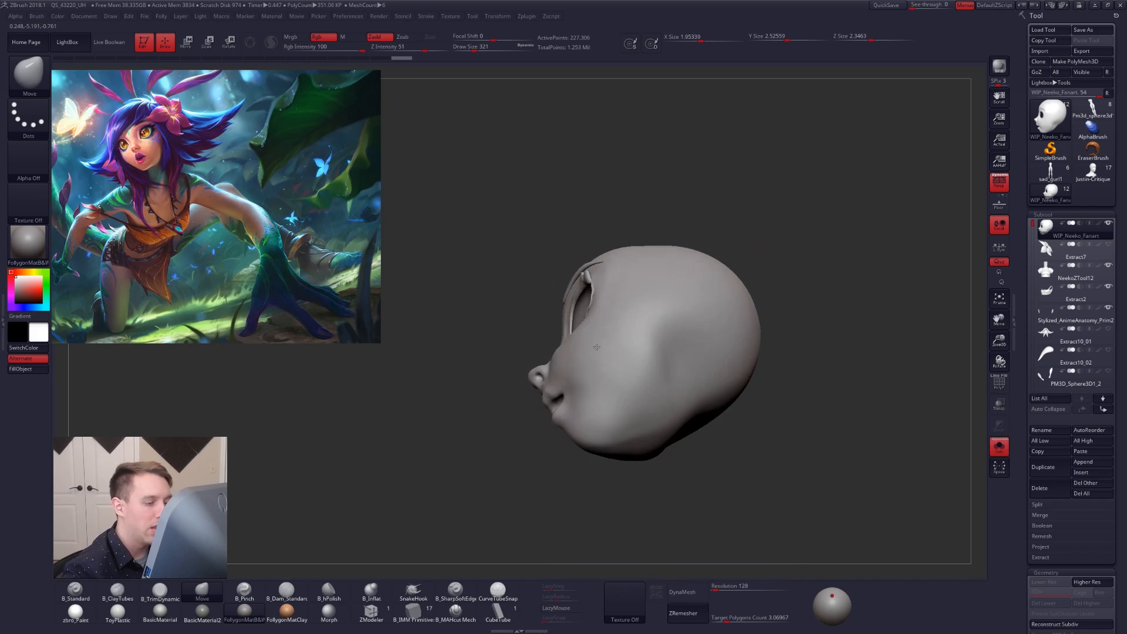
key("s")
left_click_drag(610, 399, 603, 399)
key("5")
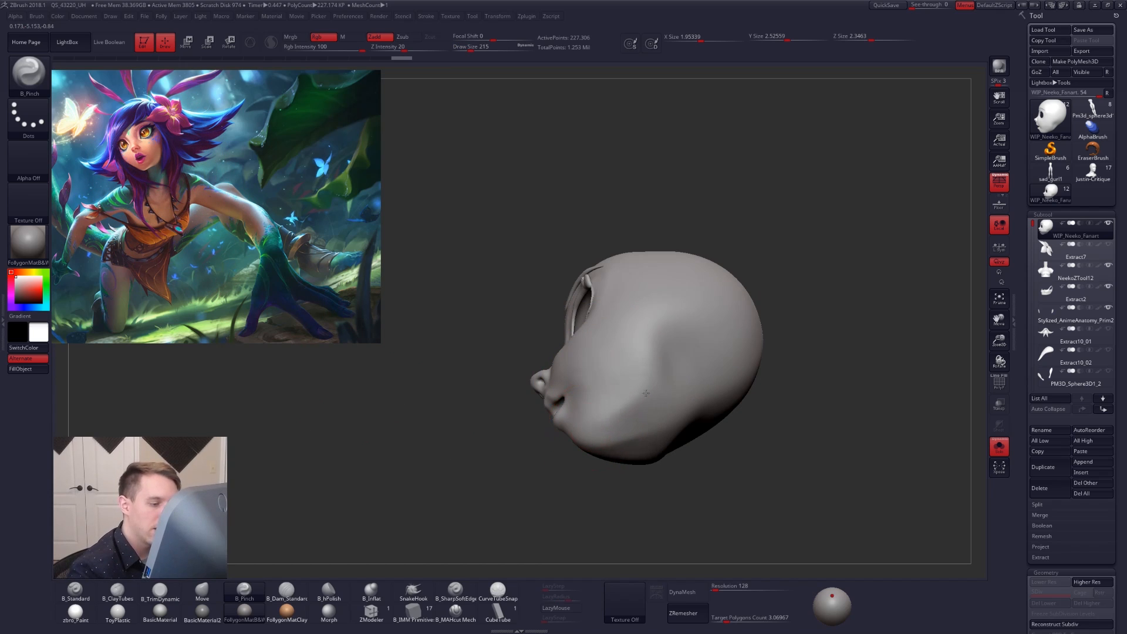
left_click_drag(628, 405, 605, 427)
key("alt+s")
right_click_drag(646, 352, 658, 385)
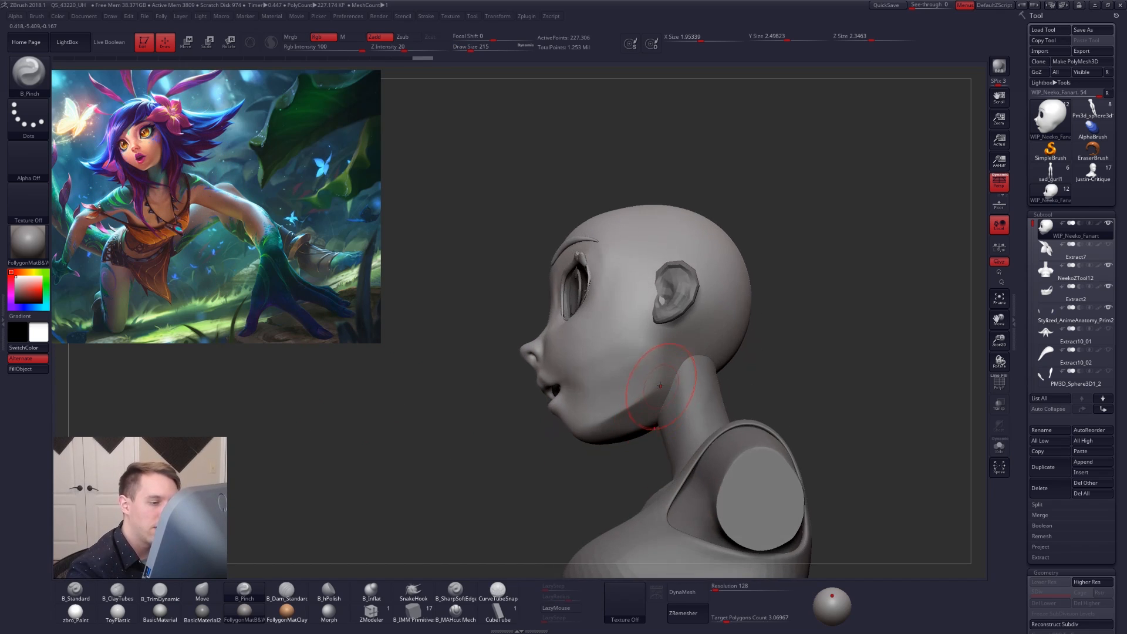
left_click_drag(656, 359, 646, 355)
Reshape the jaw corner below the ear with the Move brush.
right_click_drag(646, 355, 663, 363)
right_click_drag(613, 396, 658, 378)
key("]")
key("b")
key("m")
key("v")
left_click_drag(656, 405, 649, 411)
mouse_move(657, 405)
right_mouse_down()
mouse_move(581, 414)
mouse_move(572, 434)
right_mouse_up()
key("space")
left_click_drag(615, 391, 616, 392)
Flatten the jaw and its underside with the TrimDynamic brush.
mouse_move(675, 352)
right_mouse_down()
mouse_move(576, 358)
mouse_move(622, 363)
right_mouse_up()
key("space")
left_click_drag(613, 366, 596, 368)
key("b")
key("t")
key("d")
right_click_drag(563, 365, 536, 430)
right_click_drag(547, 468, 575, 437)
Lay ClayTubes strokes along the cheek and underside of the jaw at draw size 160 and undo the last stroke.
key("space")
left_click_drag(575, 432, 525, 454)
key("b")
key("c")
key("t")
mouse_move(613, 347)
left_mouse_down()
mouse_move(579, 372)
mouse_move(584, 392)
mouse_move(496, 463)
left_mouse_up()
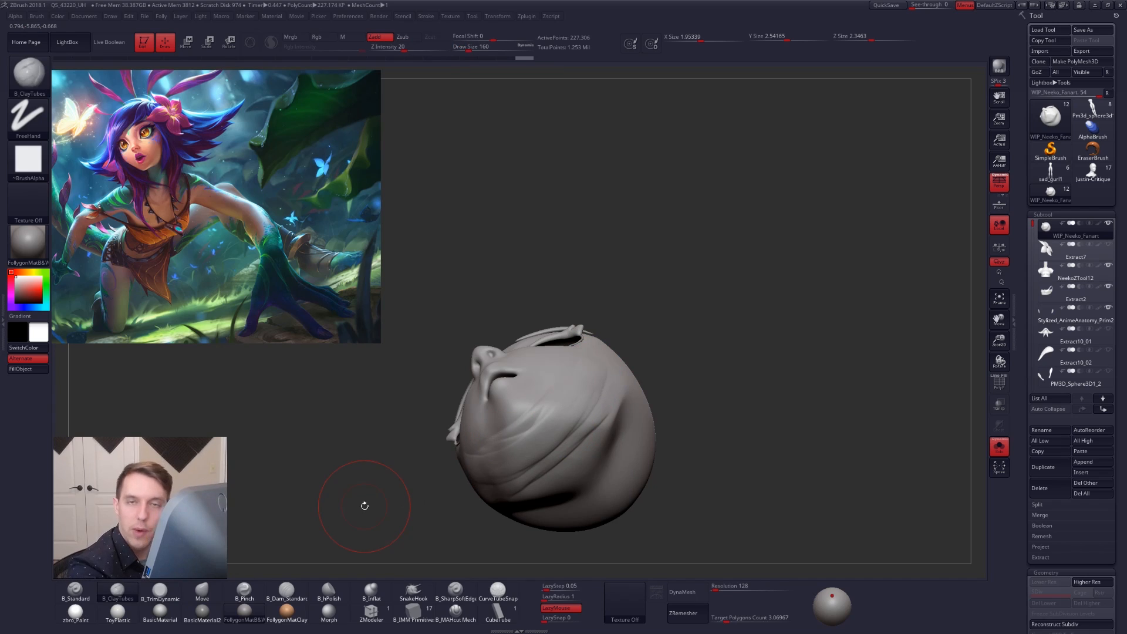
key("ctrl+z")
Smooth the clay strokes on the underside of the jaw at draw size 265.
mouse_move(587, 428)
right_mouse_down()
mouse_move(587, 414)
mouse_move(575, 433)
right_mouse_up()
key("space")
left_click_drag(564, 433, 573, 433)
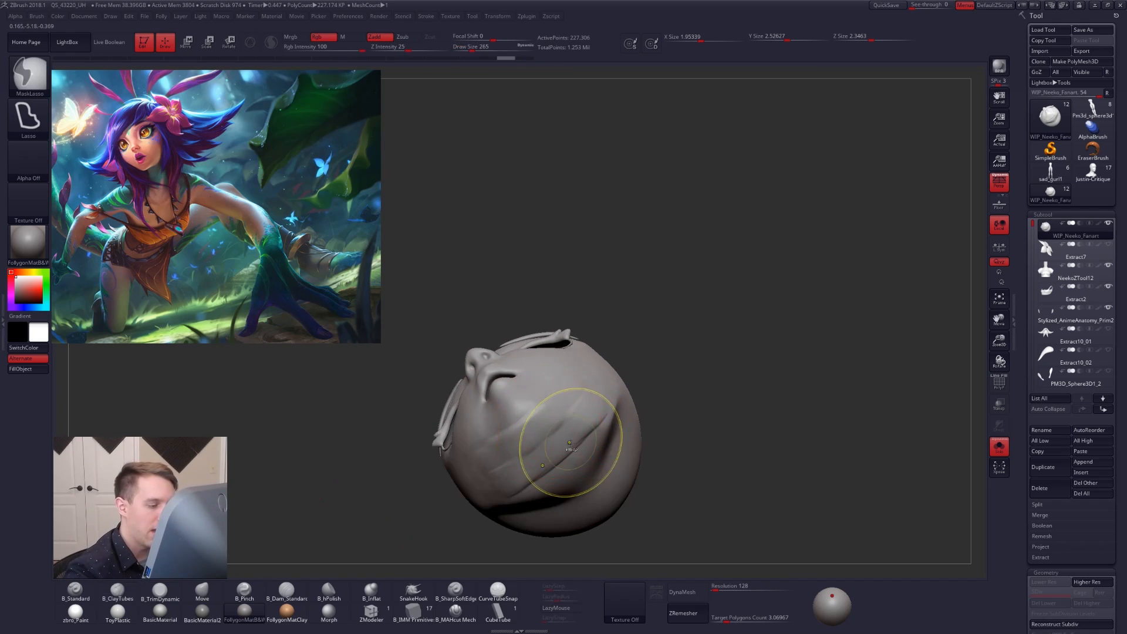
mouse_move(564, 434)
right_mouse_down("shift")
mouse_move(564, 463)
mouse_move(608, 396)
right_mouse_up("shift")
key("space")
left_click_drag(619, 433, 627, 449)
Refine the jaw and cheek contour of the isolated head with the Move brush, working down to draw size 130.
key("b")
key("m")
key("v")
right_click_drag(701, 434, 661, 428)
key("space")
left_click_drag(656, 428, 662, 427)
right_click_drag(724, 420, 683, 417)
key("space")
left_click_drag(680, 417, 716, 407)
key("space")
right_click_drag(690, 387, 728, 383)
key("space")
left_click_drag(729, 382, 723, 382)
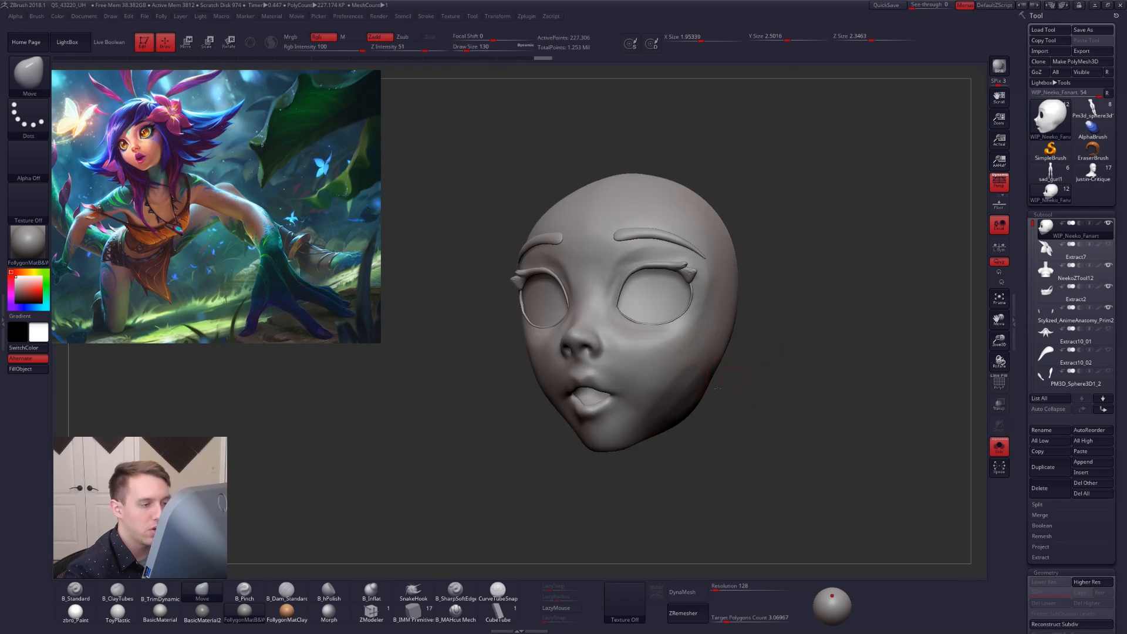
Show the rest of the bust again and set the Move brush's draw size to 335.
right_click_drag(775, 453, 734, 478, "alt")
key("alt+s")
right_click_drag(770, 522, 770, 488, "ctrl")
key("space")
left_click_drag(658, 422, 666, 421)
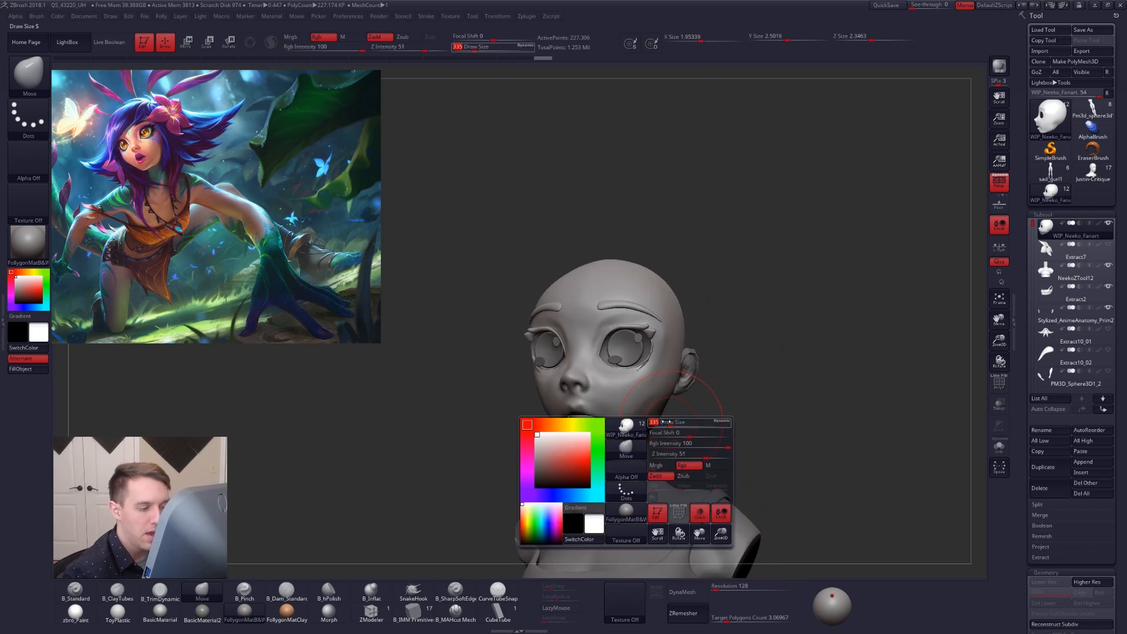
Flatten the planes of the cheek and jaw with the TrimDynamic brush at draw size 192.
key("3")
right_click_drag(667, 421, 635, 405)
key("space")
mouse_move(636, 405)
left_mouse_down()
mouse_move(622, 421)
mouse_move(653, 420)
left_mouse_up()
key("space")
left_click_drag(654, 420, 628, 405)
key("space")
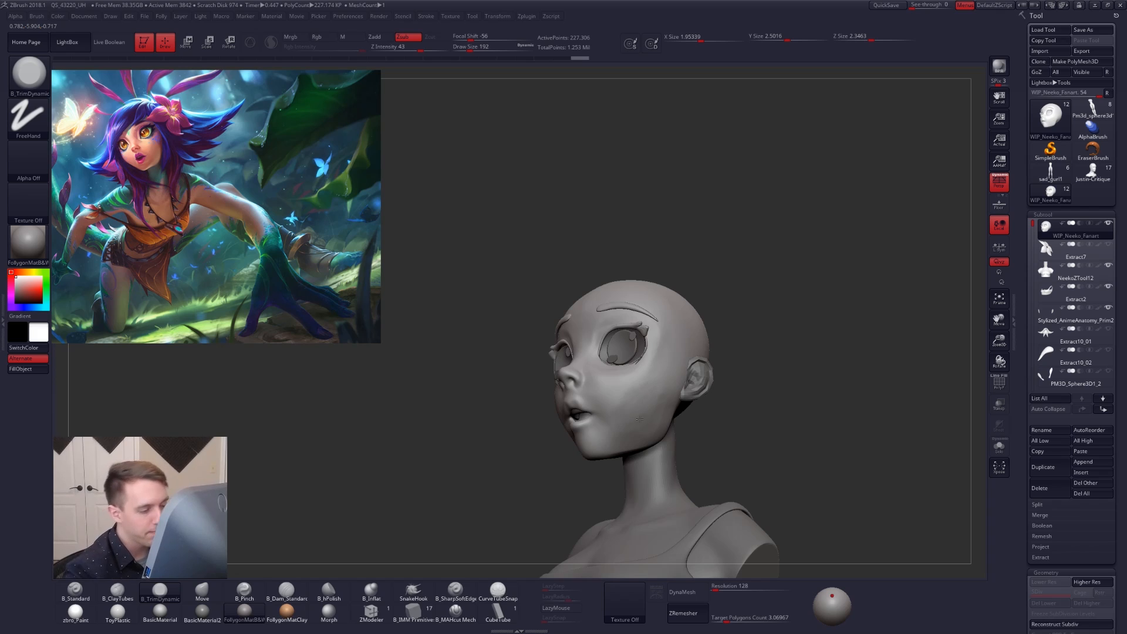
mouse_move(640, 419)
right_mouse_down()
mouse_move(790, 470)
mouse_move(759, 449)
right_mouse_up()
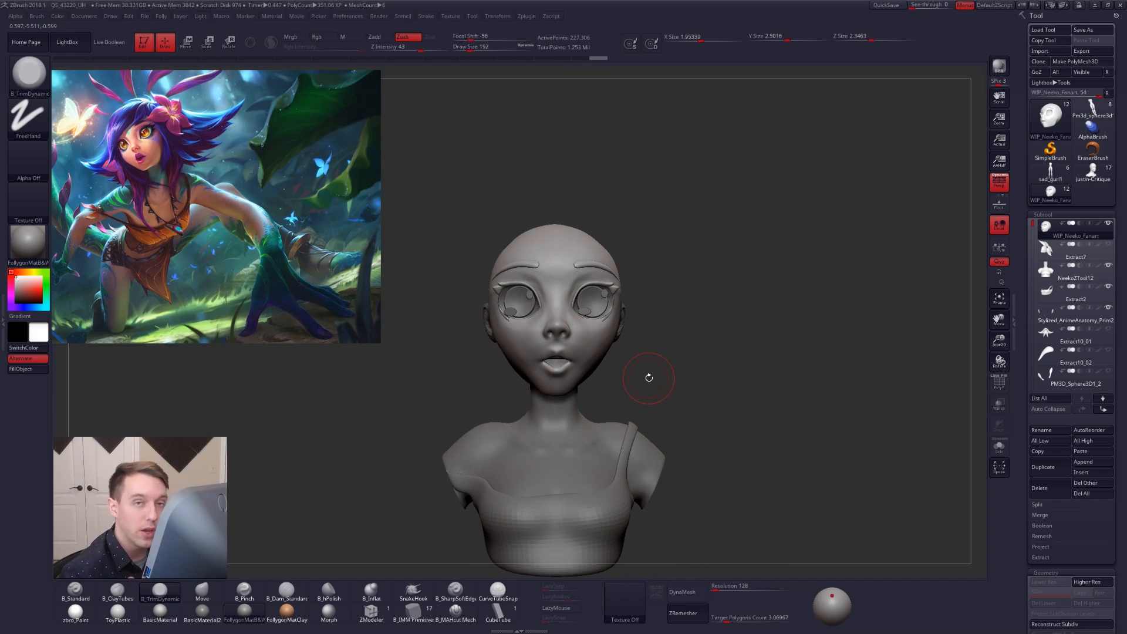
Switch to the Move brush and try draw sizes 252 and 381 before settling on 279.
key("b")
key("m")
key("v")
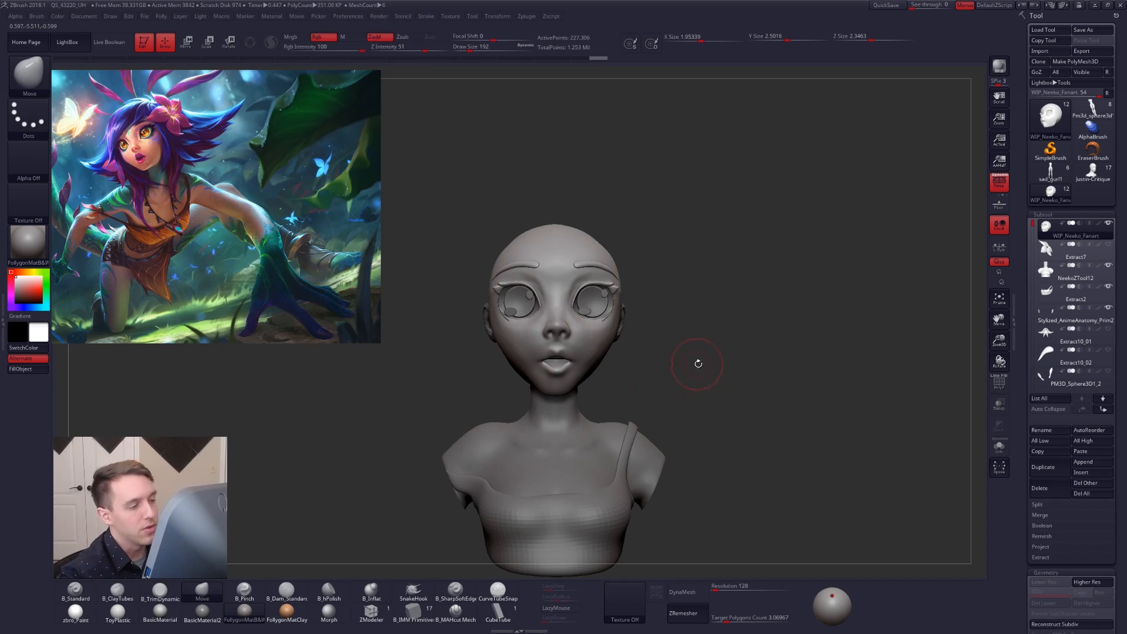
key("space")
mouse_move(697, 363)
left_mouse_down()
mouse_move(707, 364)
mouse_move(648, 351)
left_mouse_up()
key("space")
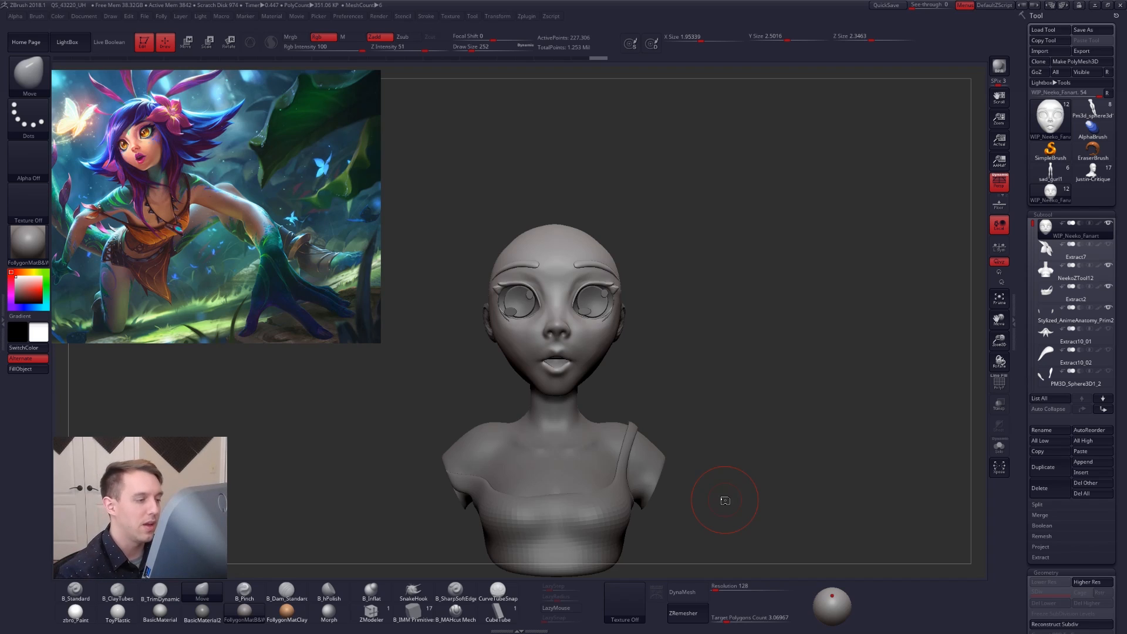
key("space")
left_click_drag(622, 335, 651, 338)
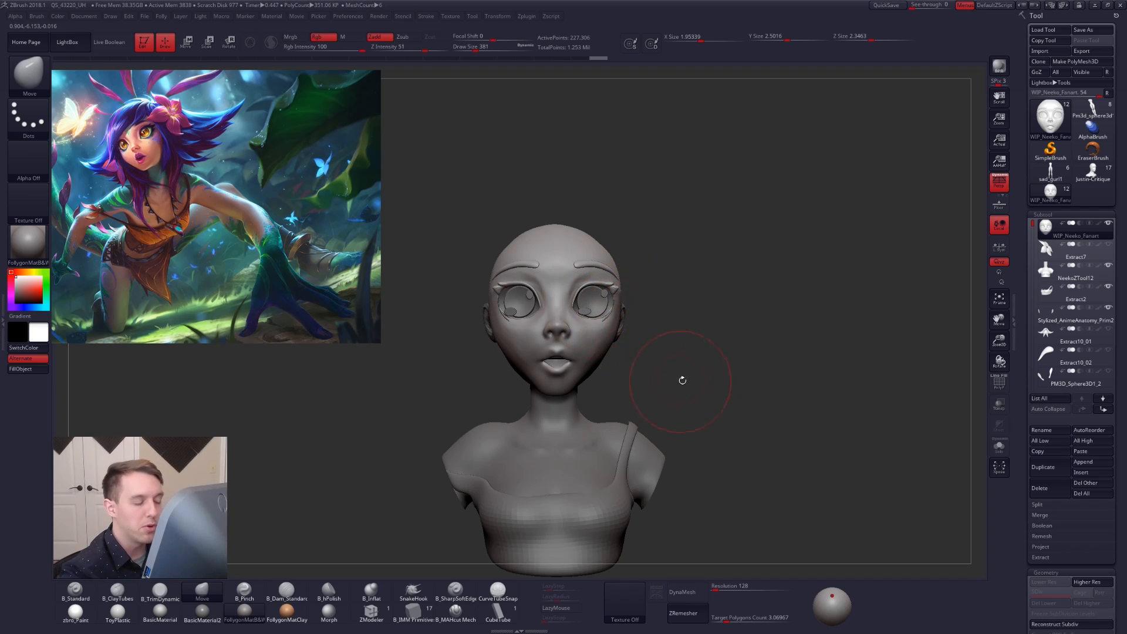
key("space")
mouse_move(686, 377)
left_mouse_down()
mouse_move(666, 376)
mouse_move(677, 370)
mouse_move(697, 406)
left_mouse_up()
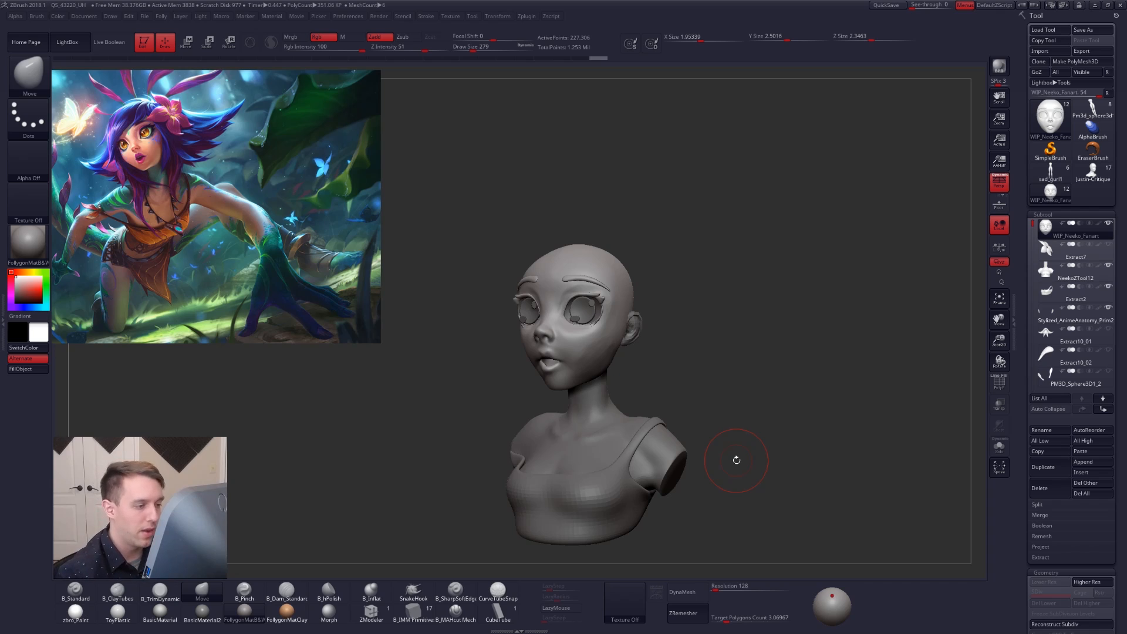
Trim the face's side planes with the TrimDynamic brush at draw size 252 and check the bust from the front.
left_click_drag(763, 454, 722, 463)
key("b")
key("t")
key("d")
mouse_move(526, 372)
left_mouse_down()
mouse_move(637, 345)
mouse_move(705, 440)
left_mouse_up()
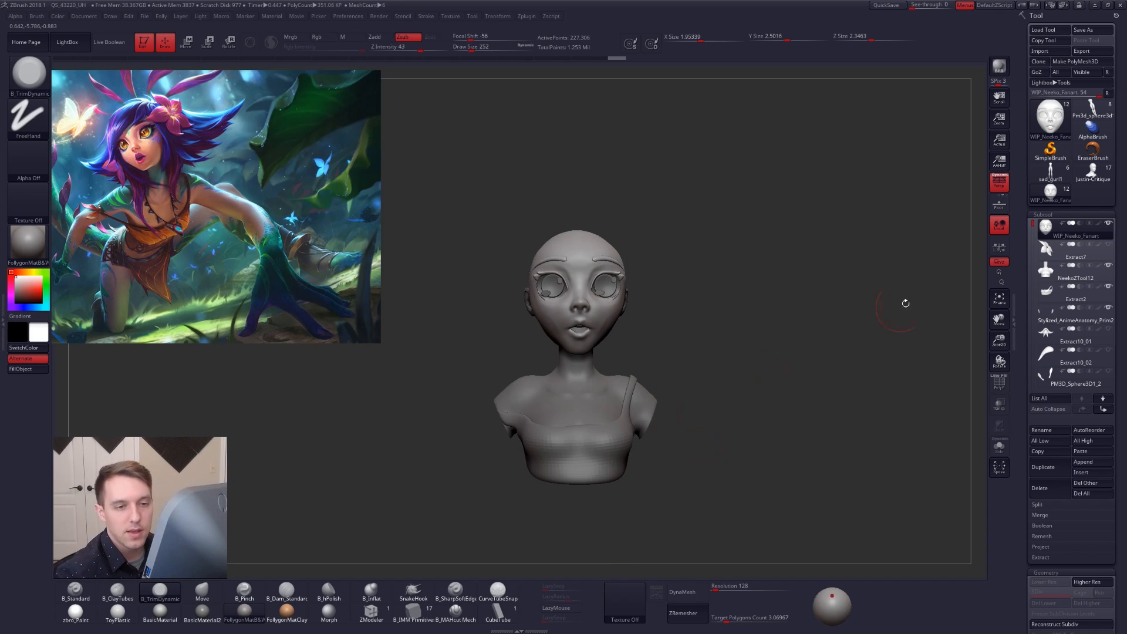
Unhide all subtools and inspect the front bang's lowest subdivision level as a wireframe.
left_click(1108, 223, "shift")
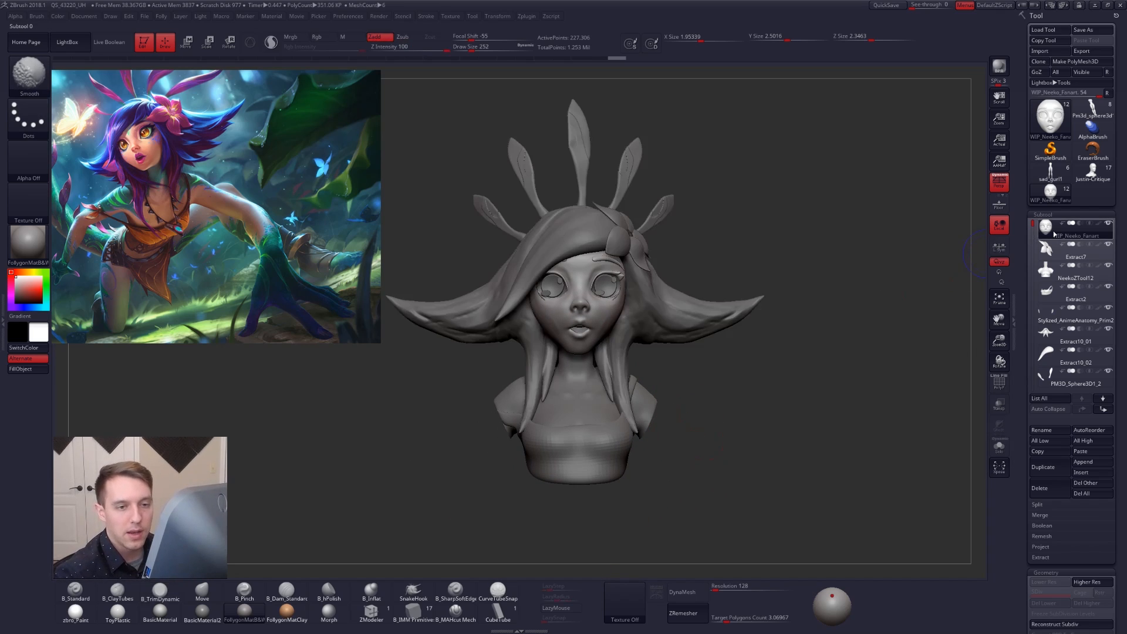
left_click(665, 328, "alt")
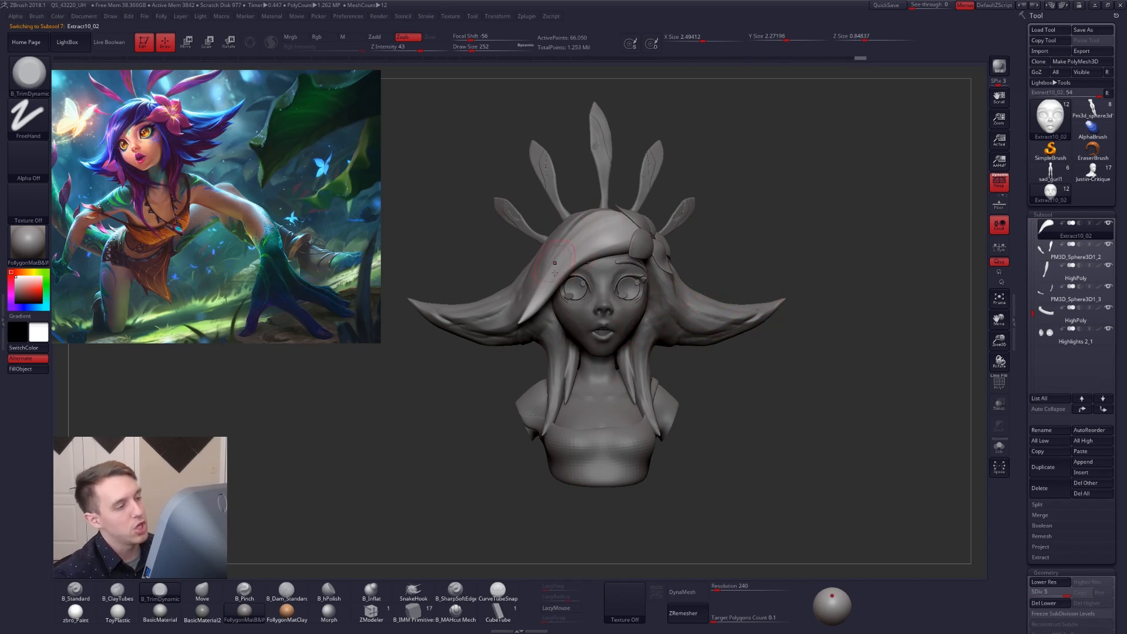
key("shift+d")
key("shift+d")
key("shift+d")
key("shift+d")
key("shift+f")
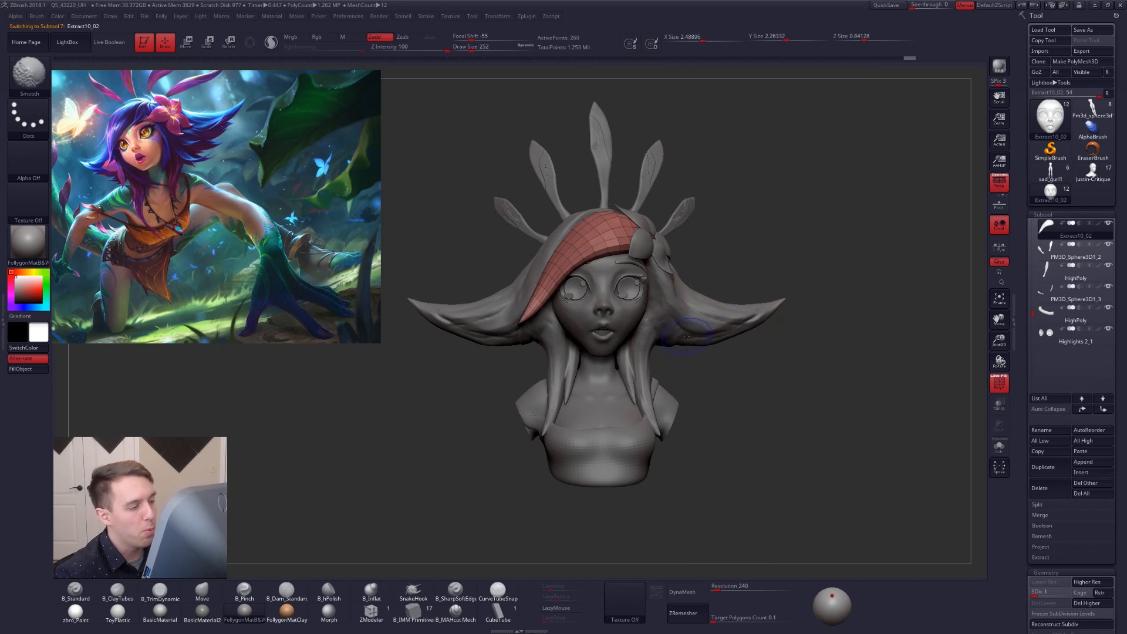
key("shift+f")
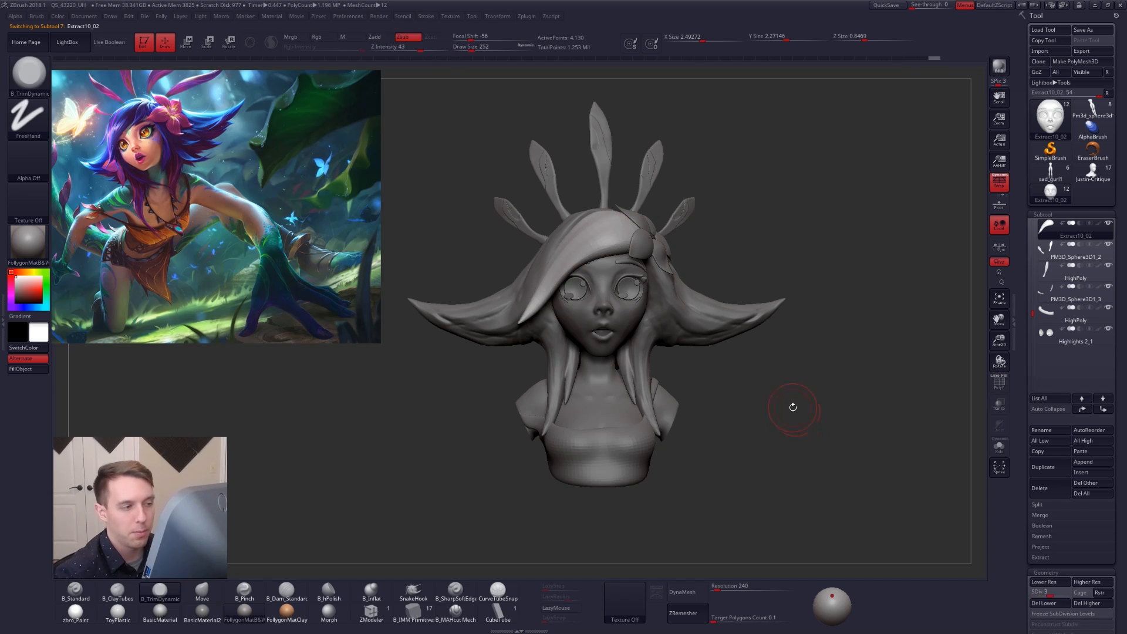
Select and isolate the head, check its wireframe, and view the face from a three-quarter angle.
left_click(650, 347, "alt")
key("alt+shift+s")
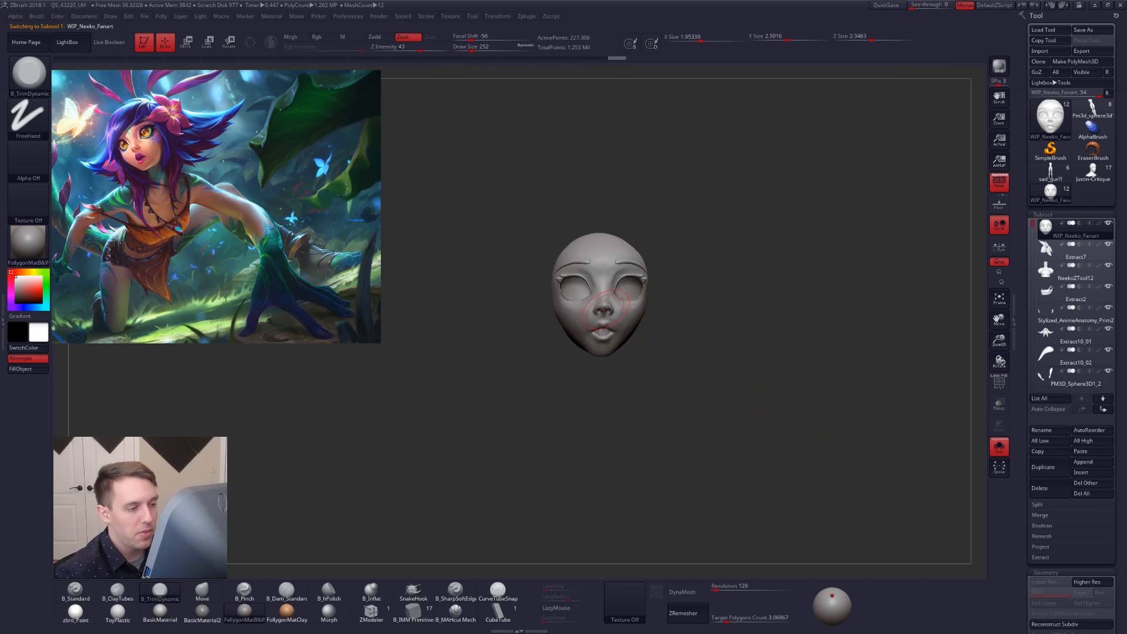
key("f")
key("shift+f")
key("shift+f")
left_click_drag(713, 308, 769, 310)
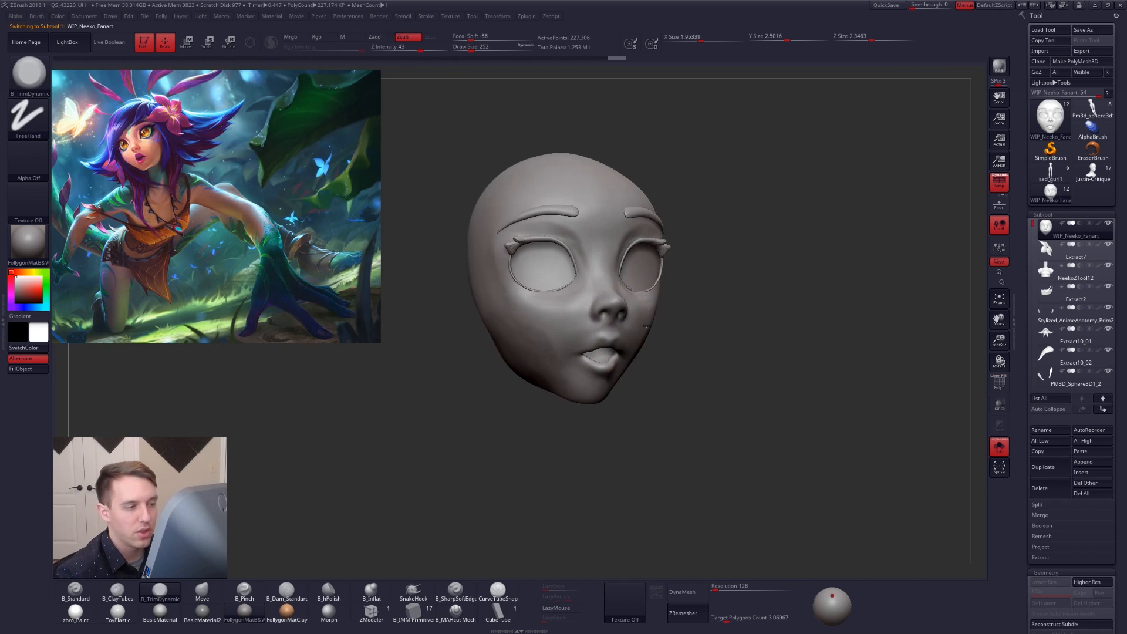
Unhide all subtools, select the central head feather, and inspect its topology with the wireframe shown.
right_click_drag(615, 365, 528, 365, "ctrl")
right_click_drag(654, 367, 640, 307, "ctrl")
key("alt+shift+s")
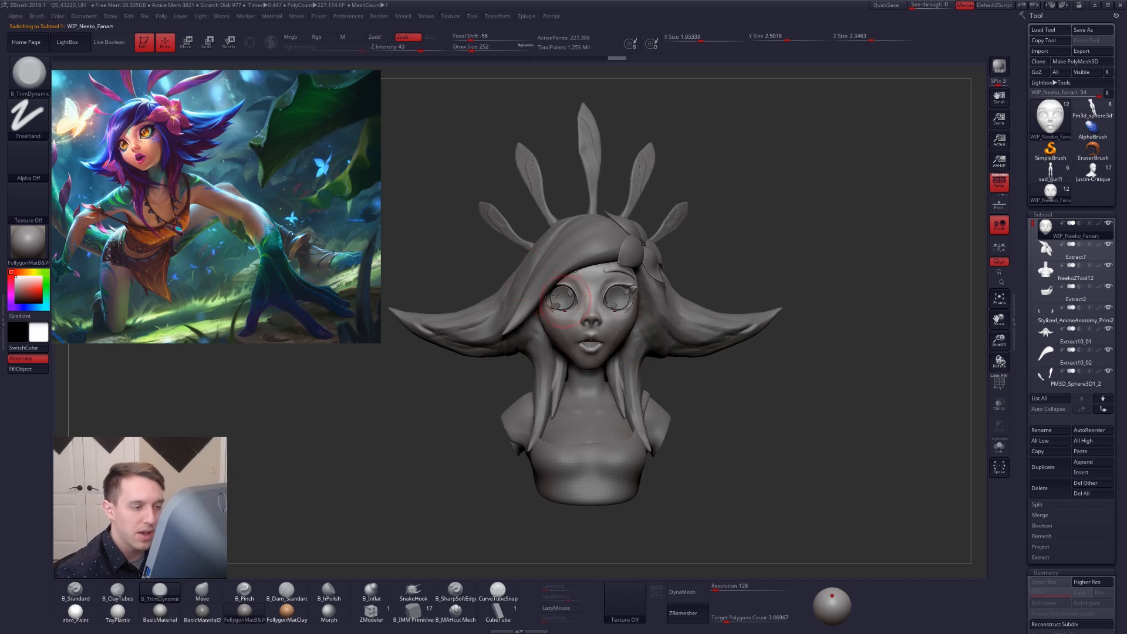
left_click(594, 160, "alt")
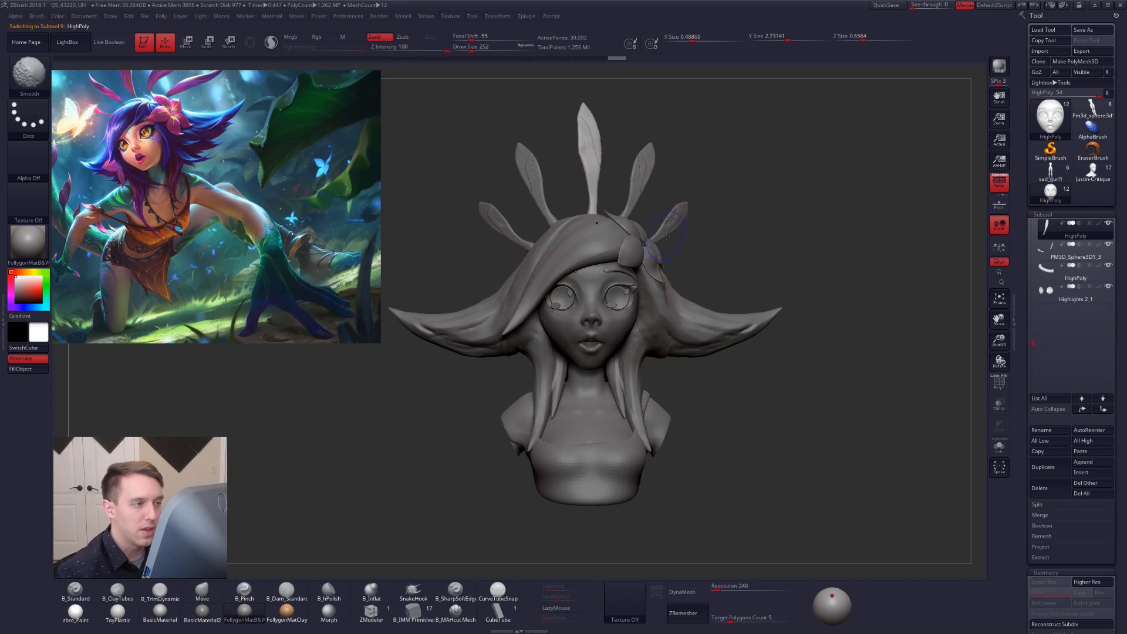
key("shift+f")
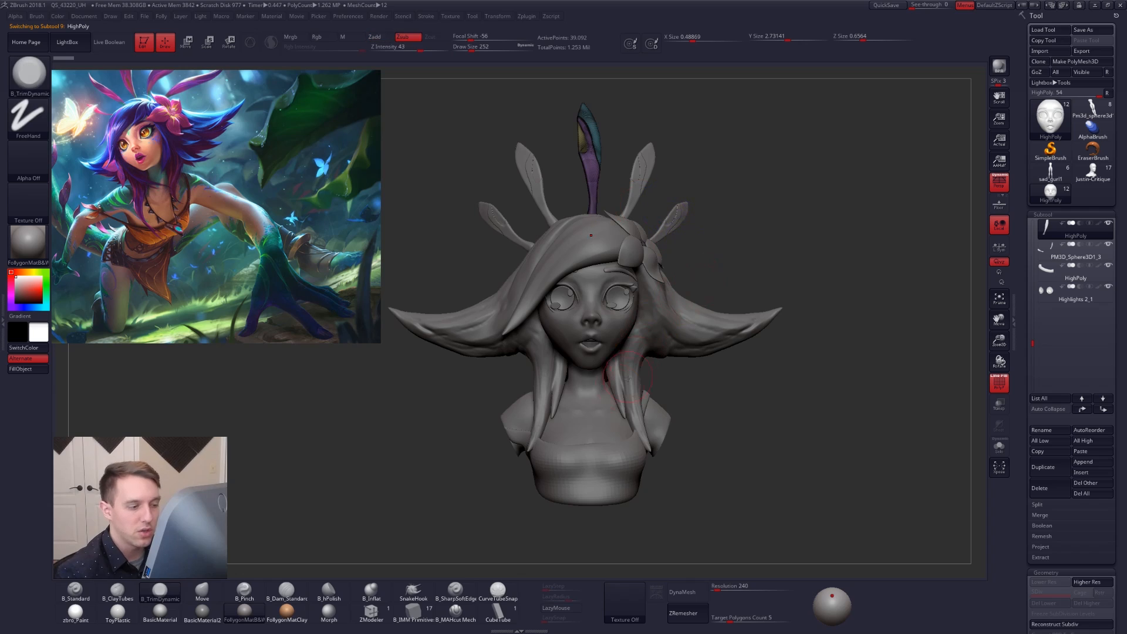
Select and isolate the torso, inspect its wireframe at subdivision level 1, and return it to level 2.
left_click(625, 466, "alt")
right_click_drag(625, 467, 641, 393, "alt")
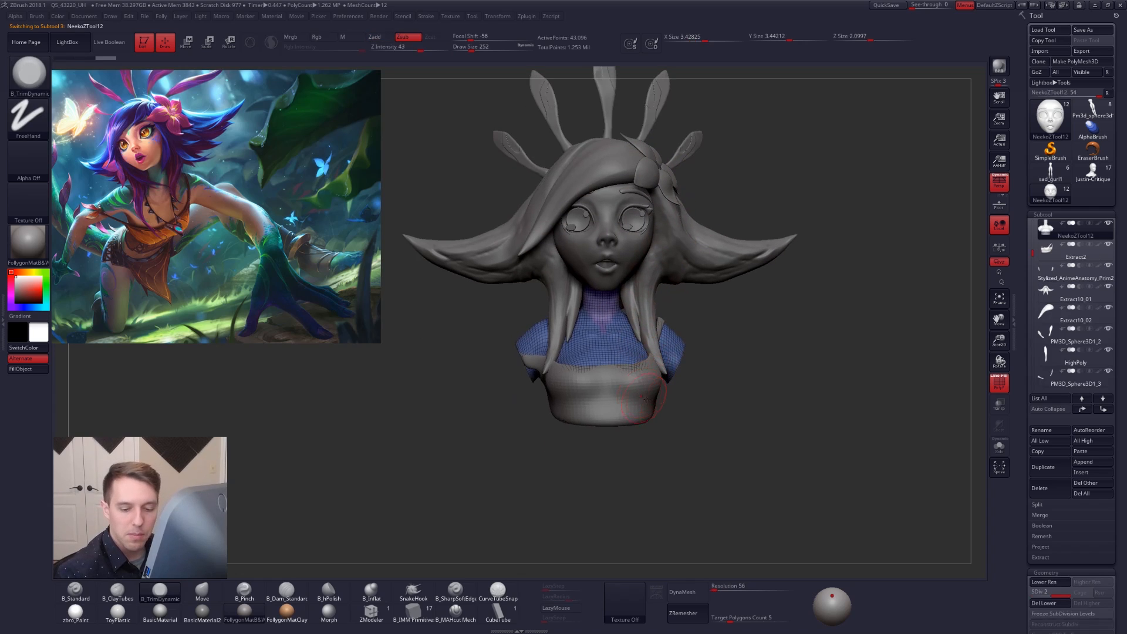
key("shift+d")
key("alt+shift+s")
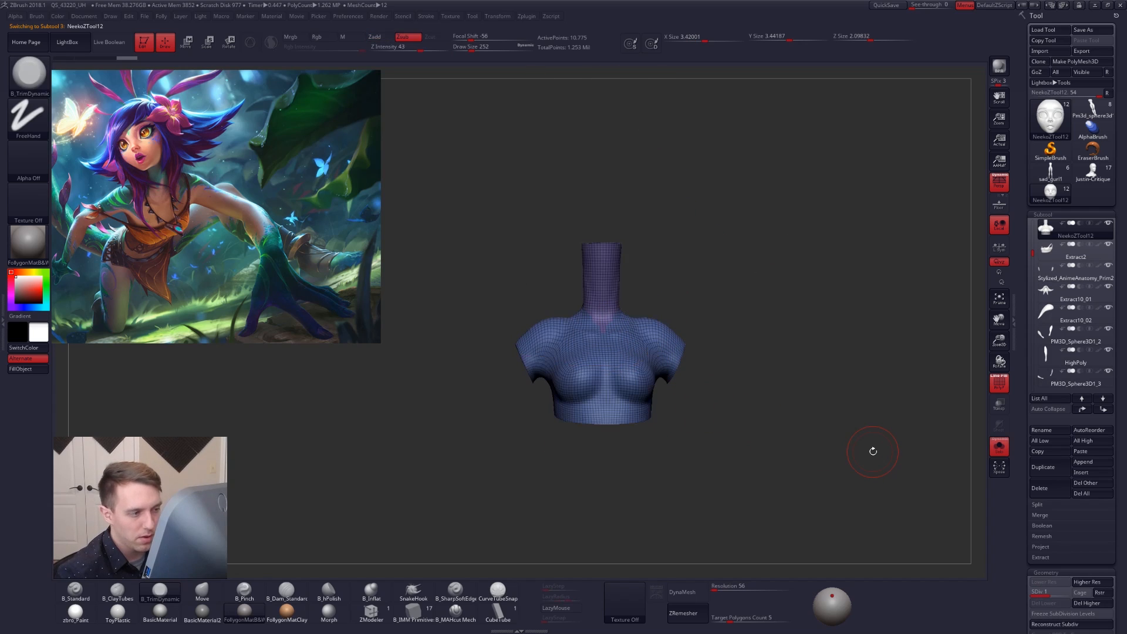
key("d")
key("shift+f")
right_click_drag(637, 423, 649, 395)
key("shift+f")
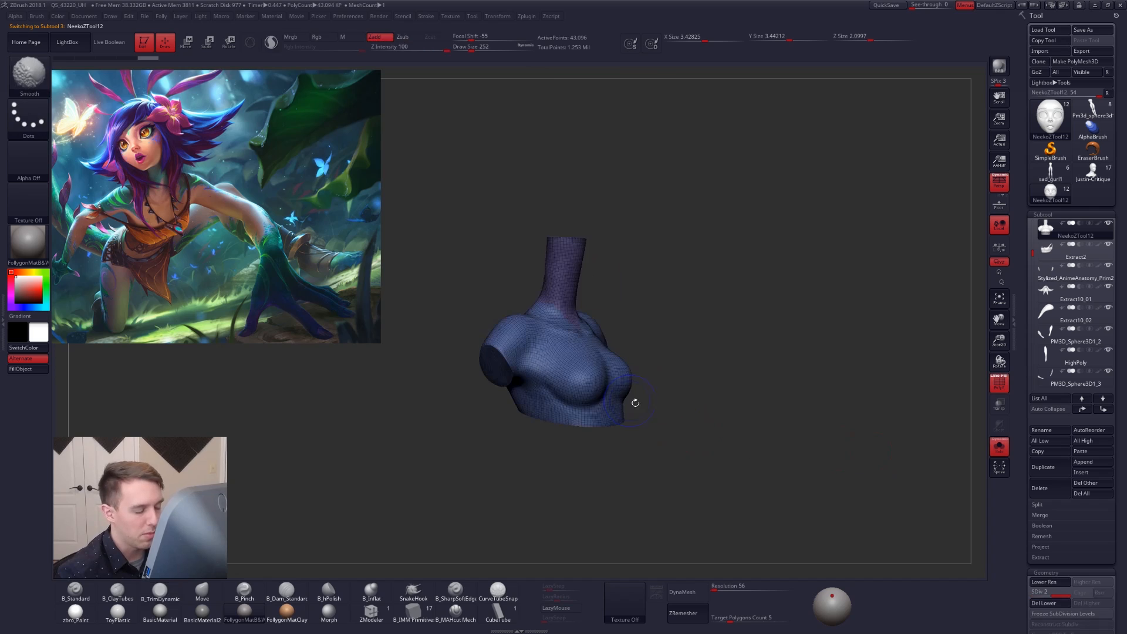
Unhide all subtools, raise the strapless top to subdivision level 3, and review the bust from a three-quarter angle without wireframe.
key("alt+shift+s")
left_click(657, 419, "alt")
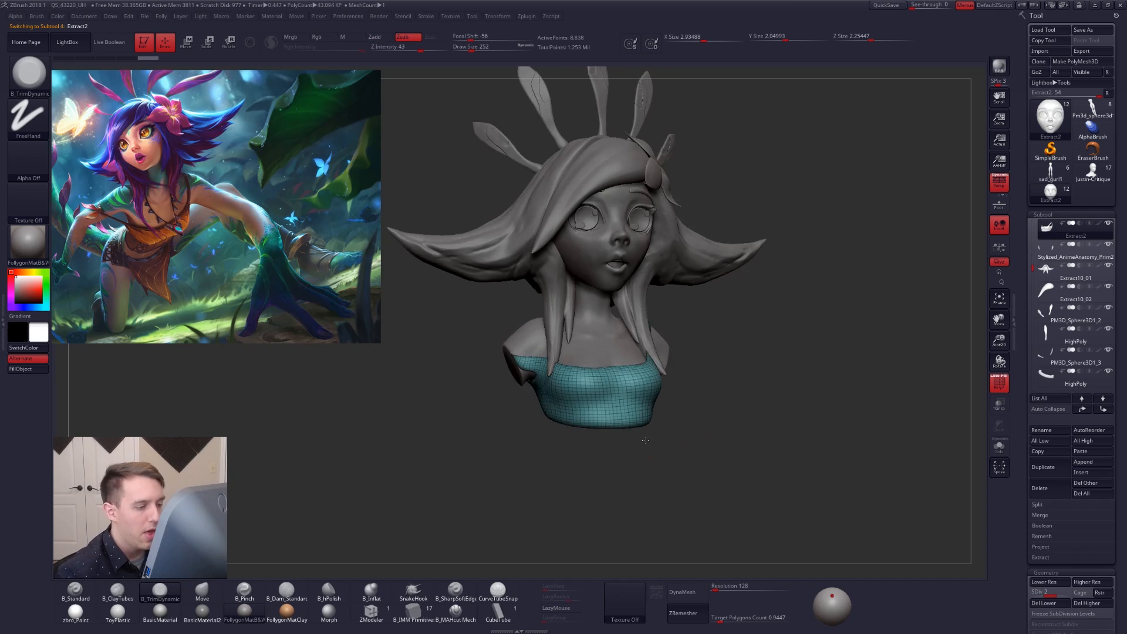
key("d")
key("shift+f")
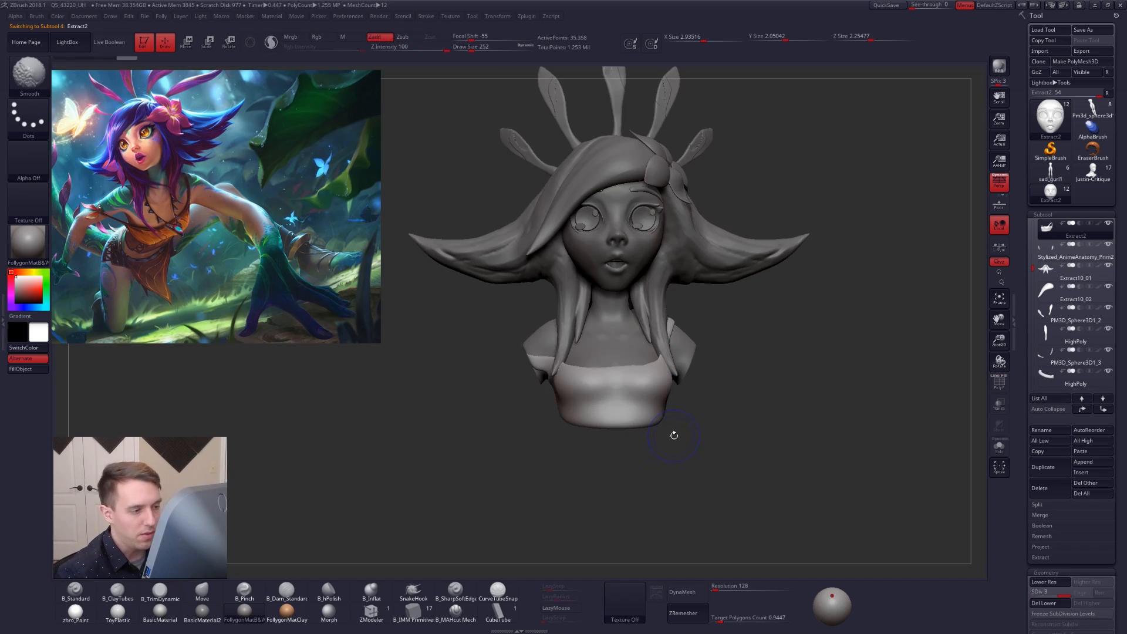
right_click_drag(713, 392, 615, 399)
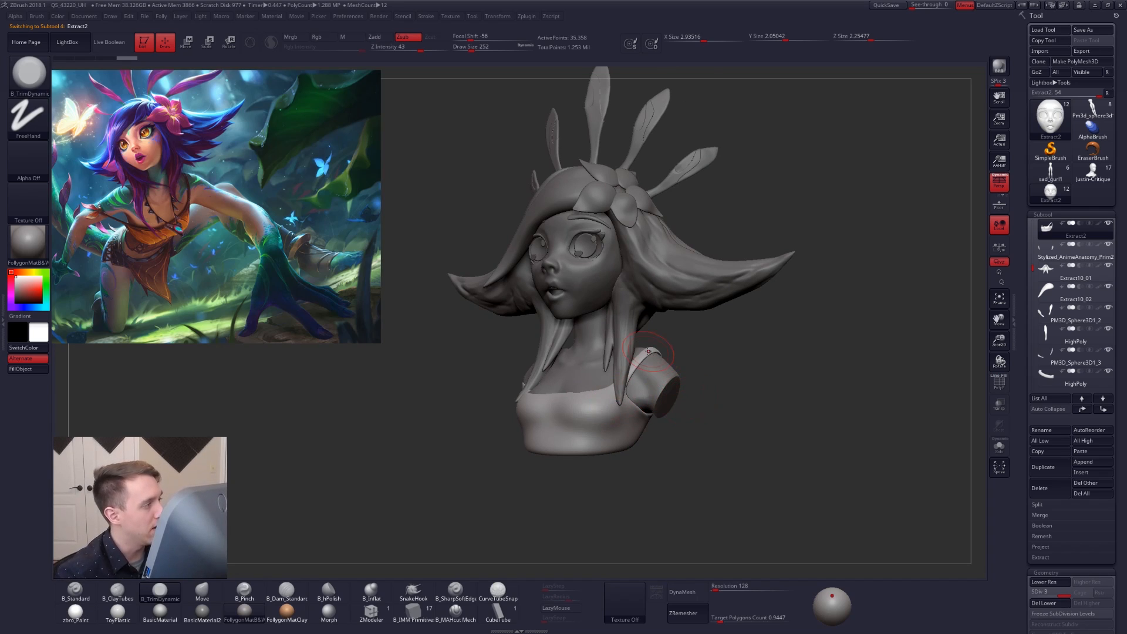
right_click_drag(602, 273, 627, 316)
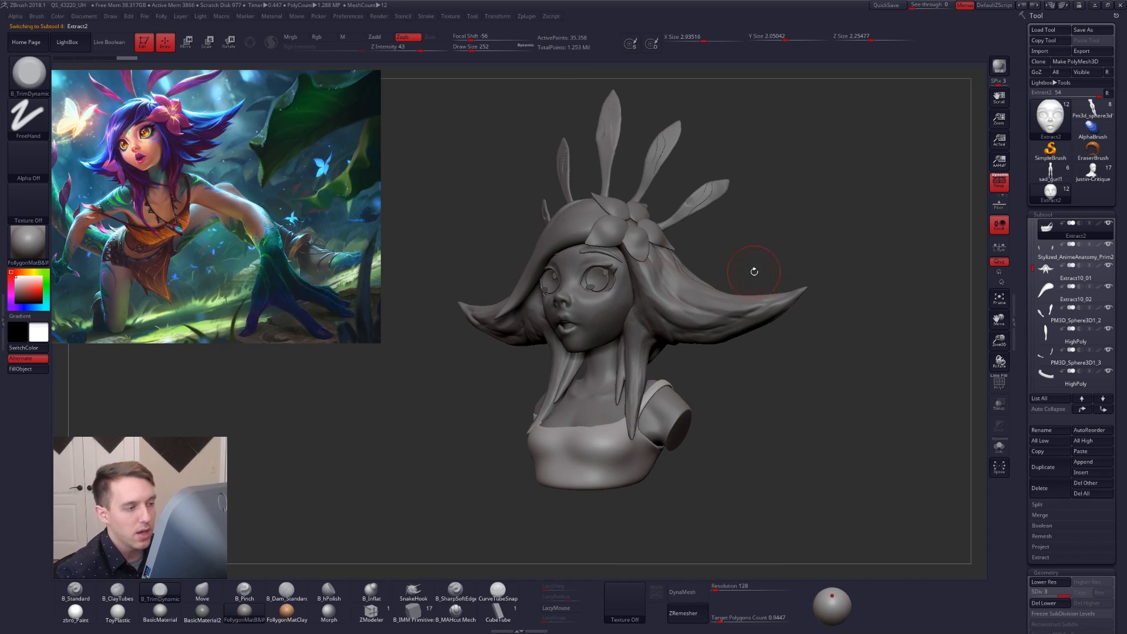